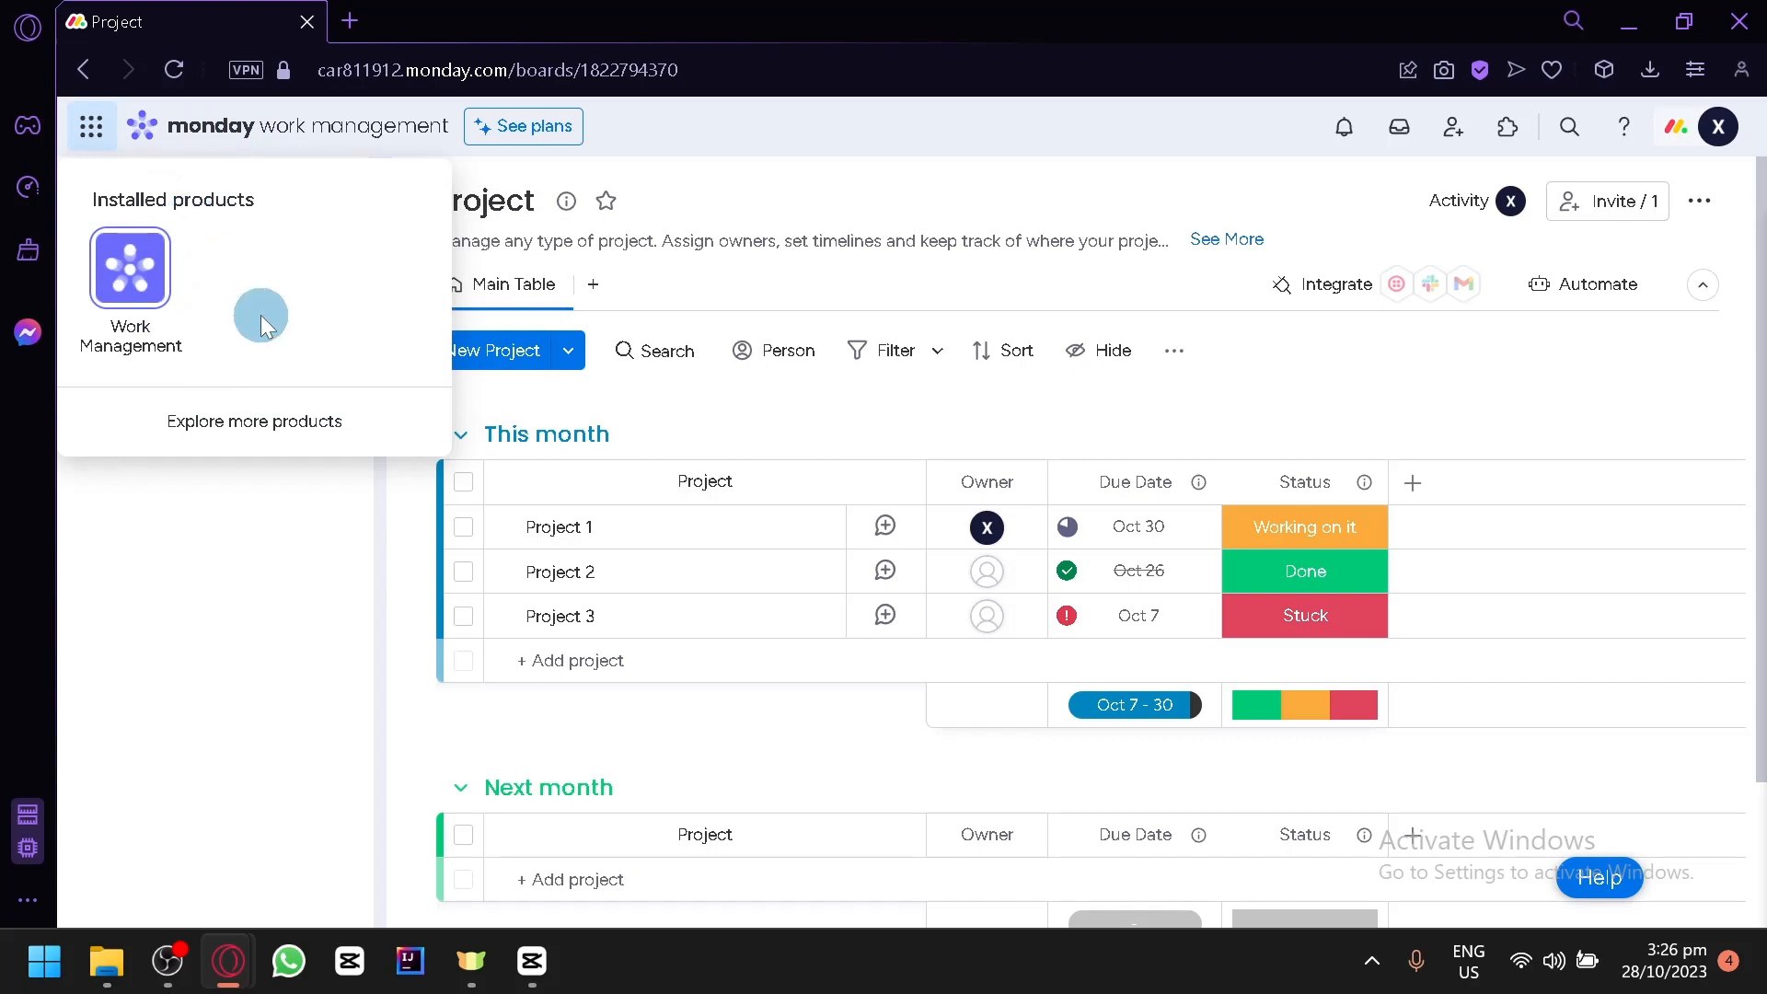
- Look through the additional products offered in the product store and return to the Project board
{"action": "left_click", "coordinate": [269, 423]}
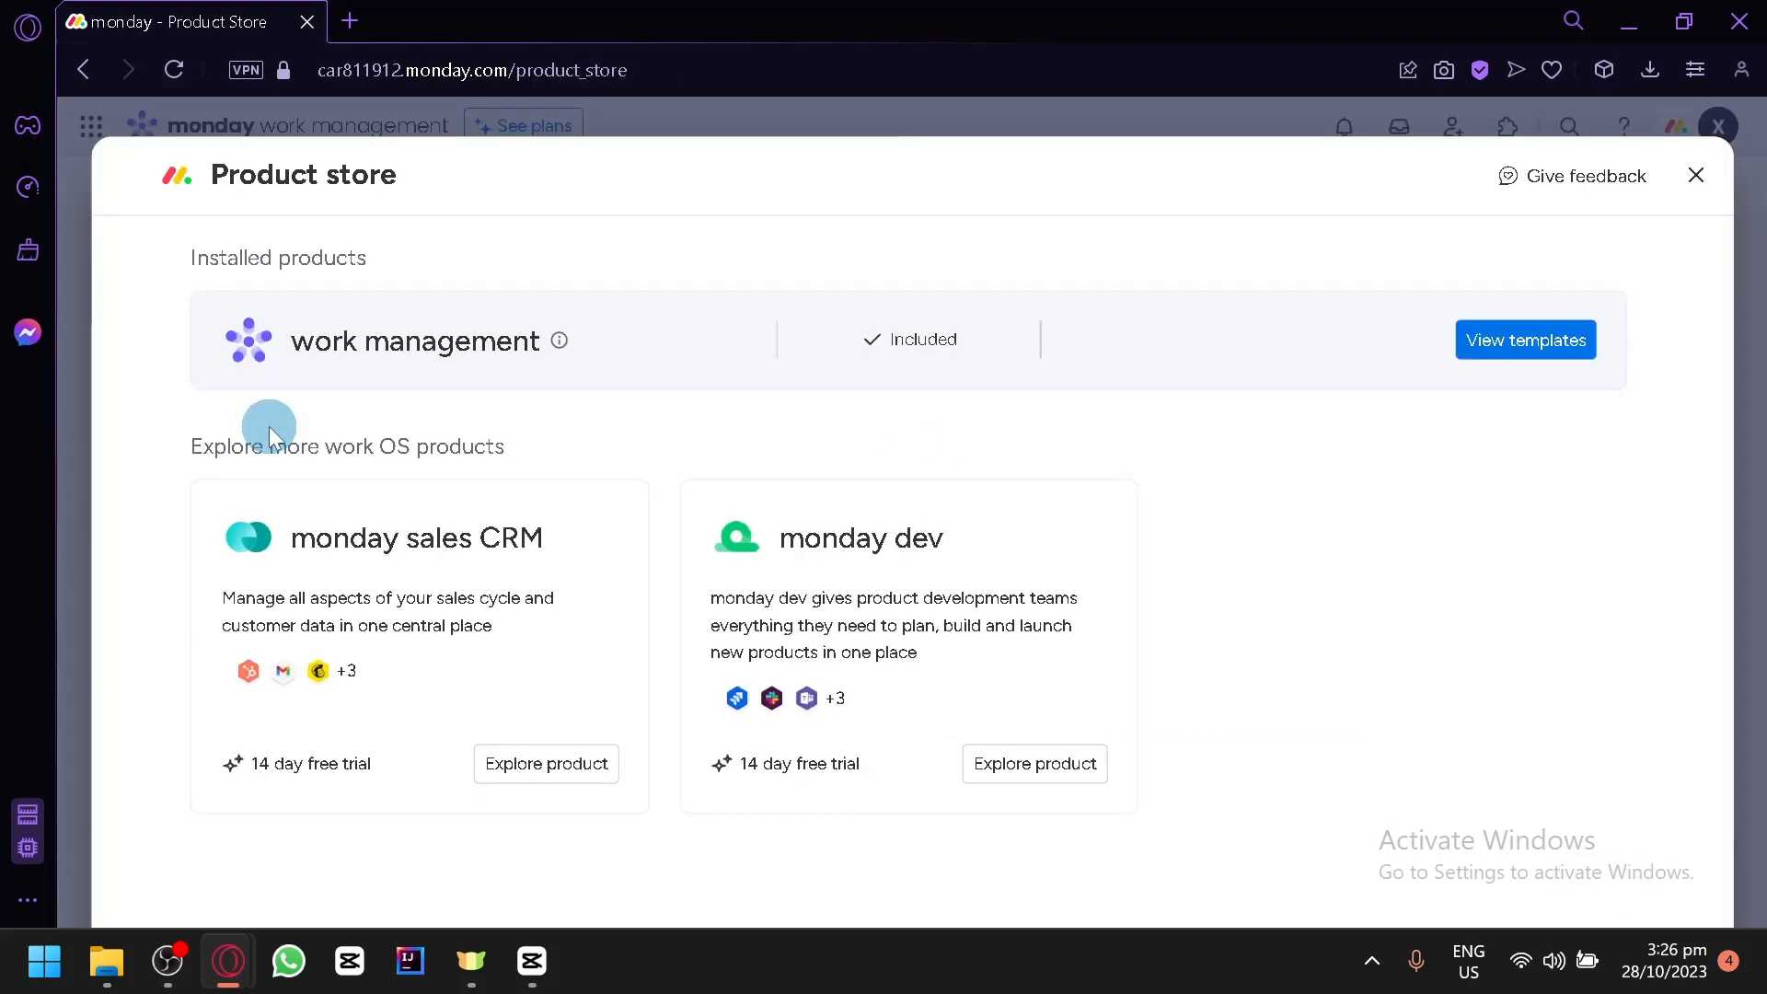
{"action": "left_click", "coordinate": [1697, 177]}
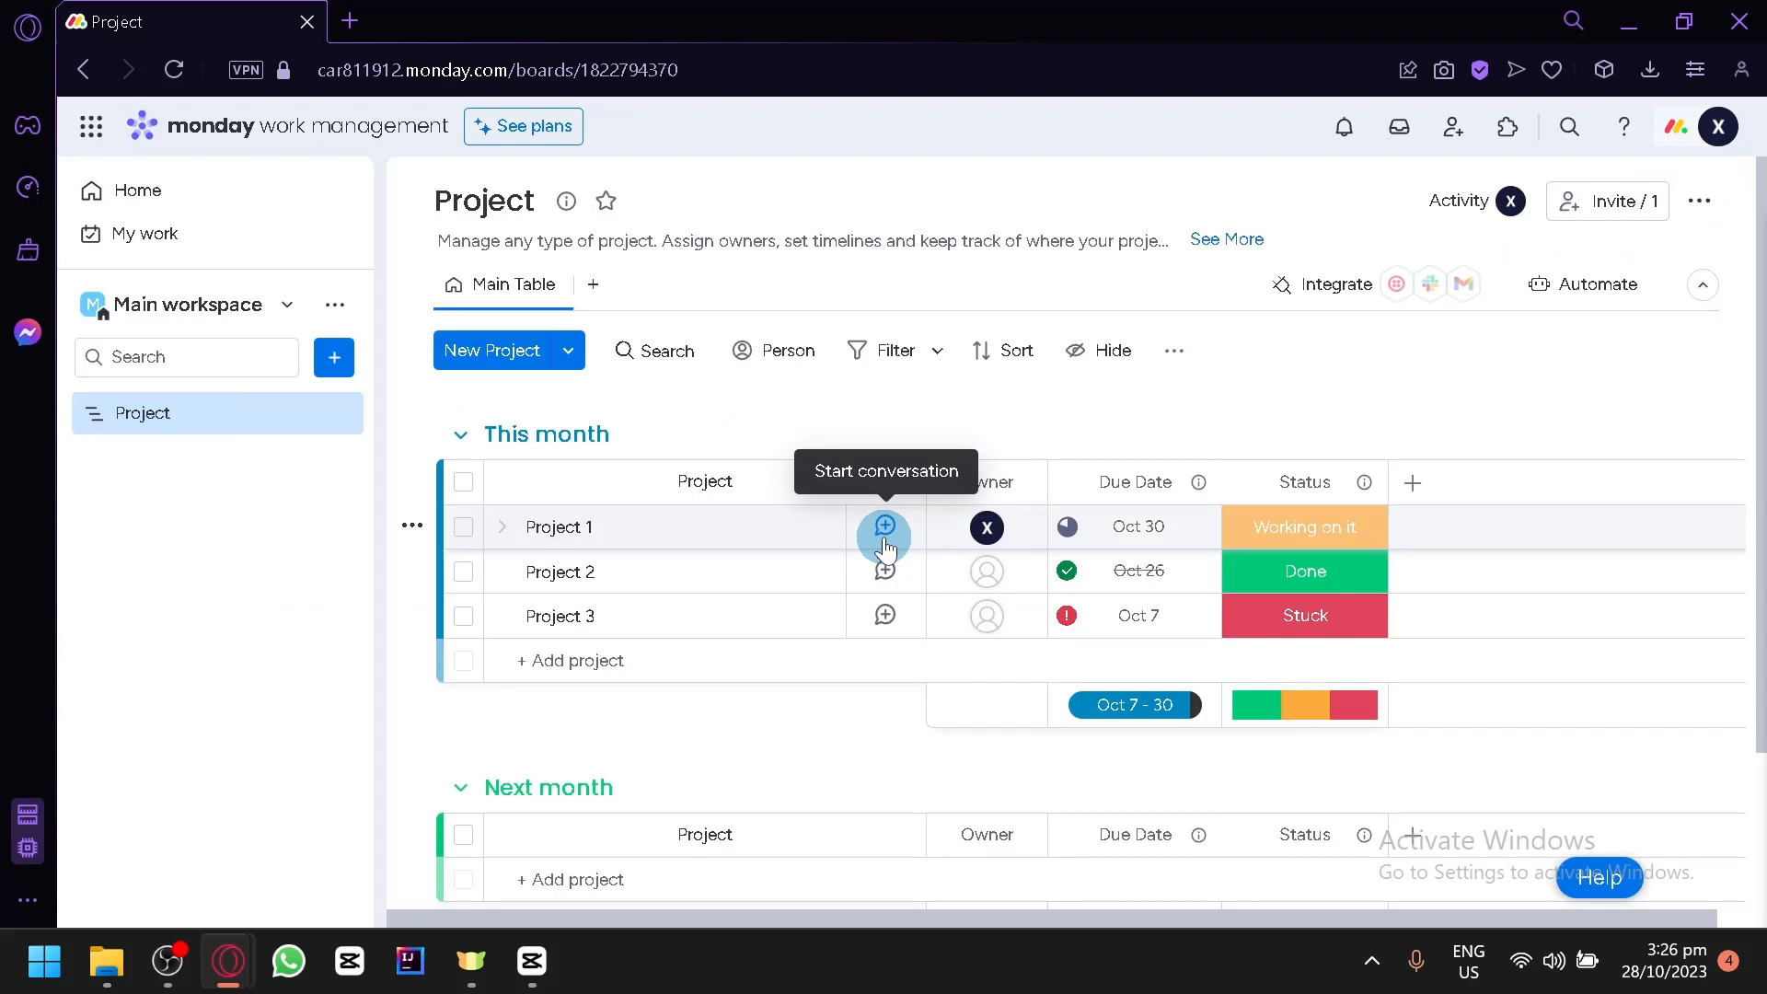
{"action": "scroll", "coordinate": [875, 401], "scroll_direction": "down", "scroll_amount": 3}
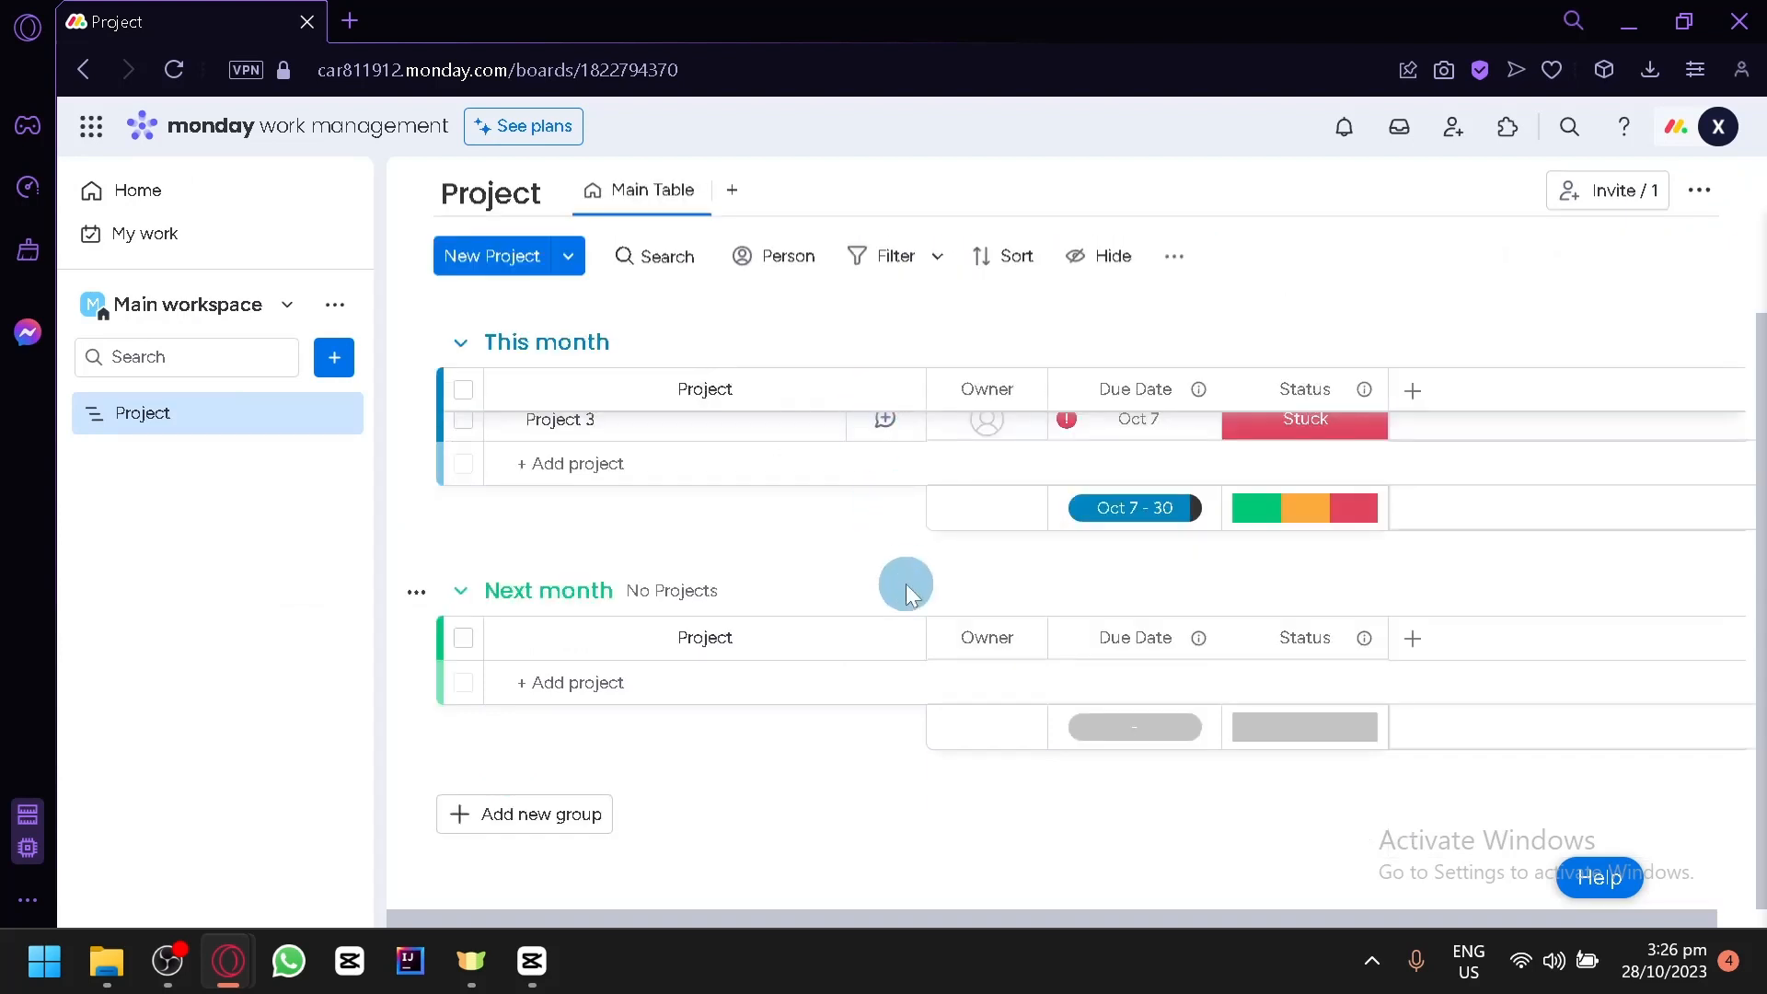
{"action": "scroll", "coordinate": [906, 594], "scroll_direction": "up", "scroll_amount": 3}
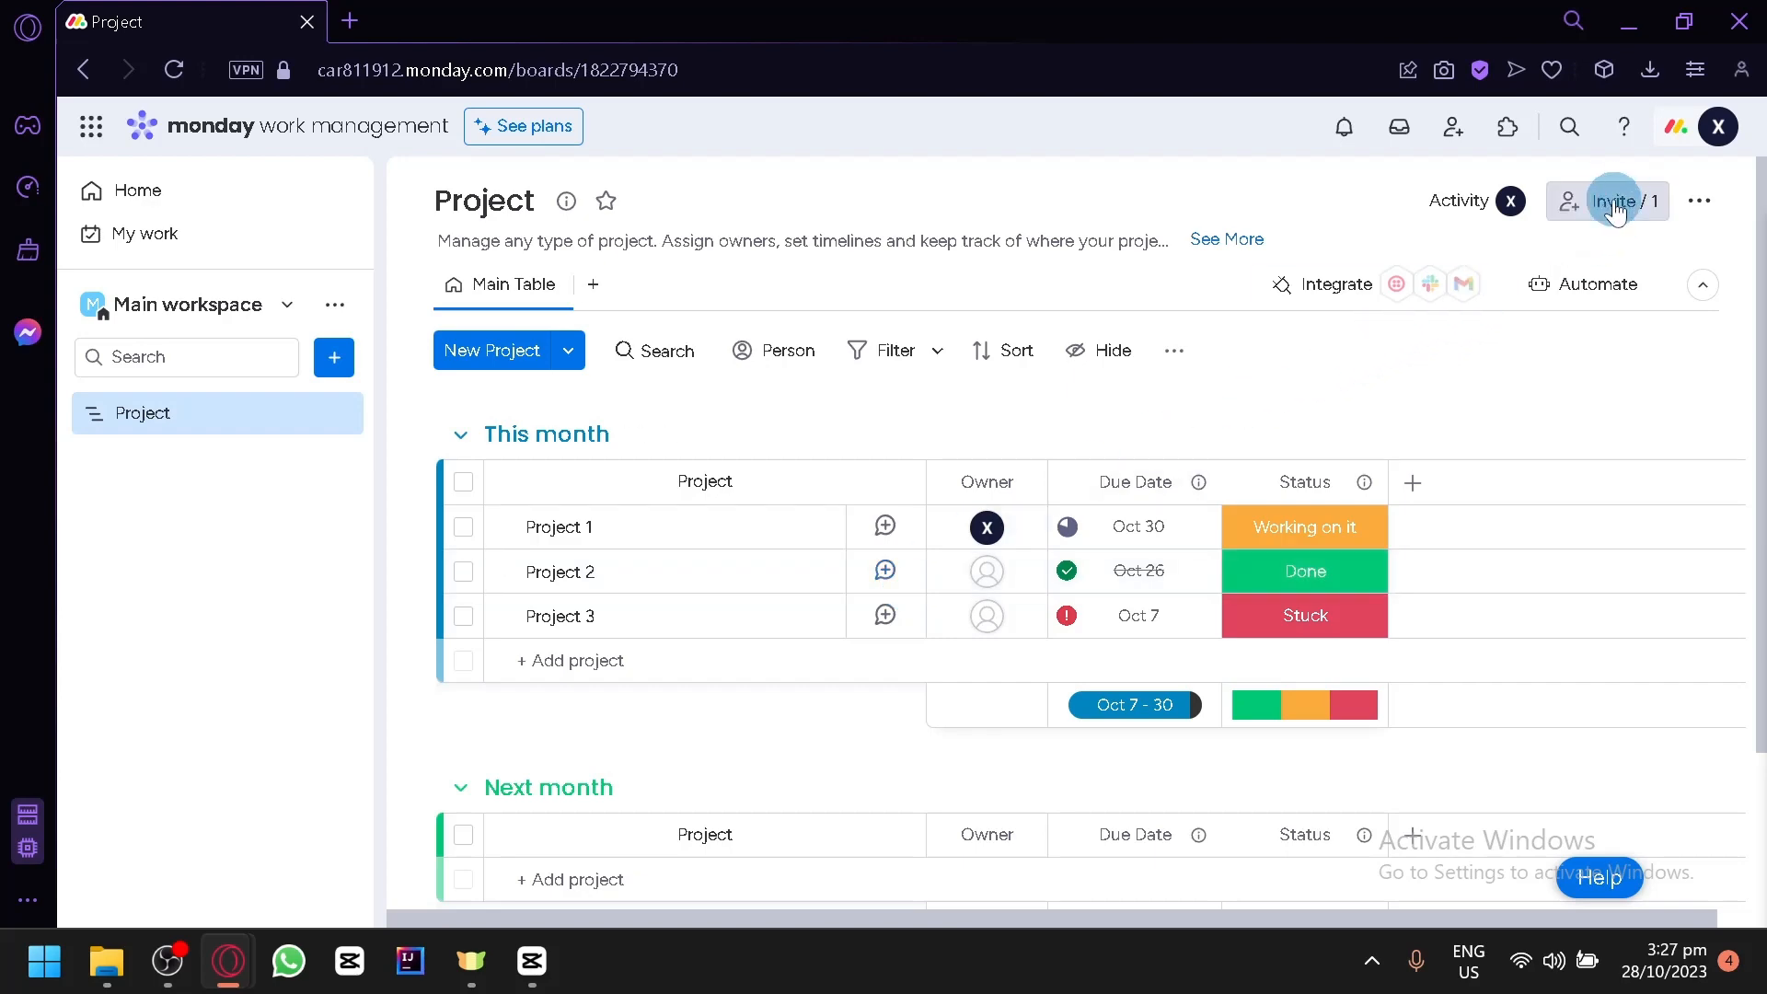
{"action": "scroll", "coordinate": [1616, 206], "scroll_direction": "up", "scroll_amount": 5}
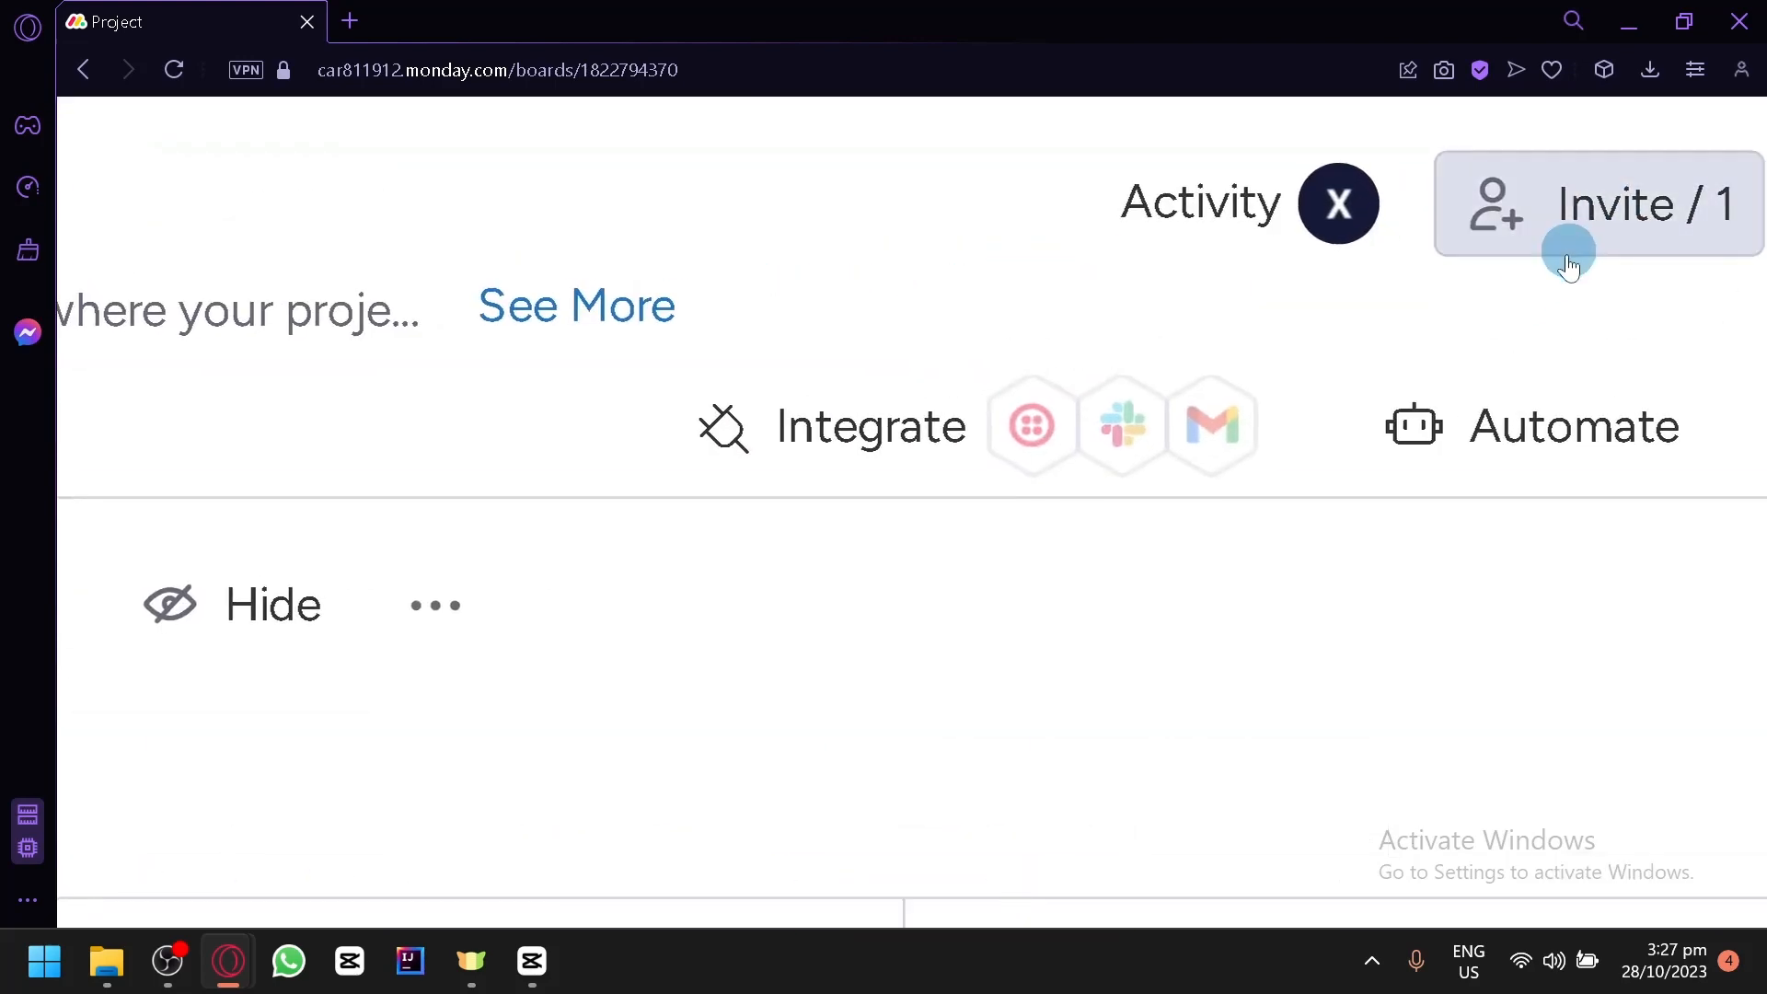
{"action": "scroll", "coordinate": [1463, 296], "scroll_direction": "down", "scroll_amount": 3}
{"action": "scroll", "coordinate": [1016, 463], "scroll_direction": "down", "scroll_amount": 3}
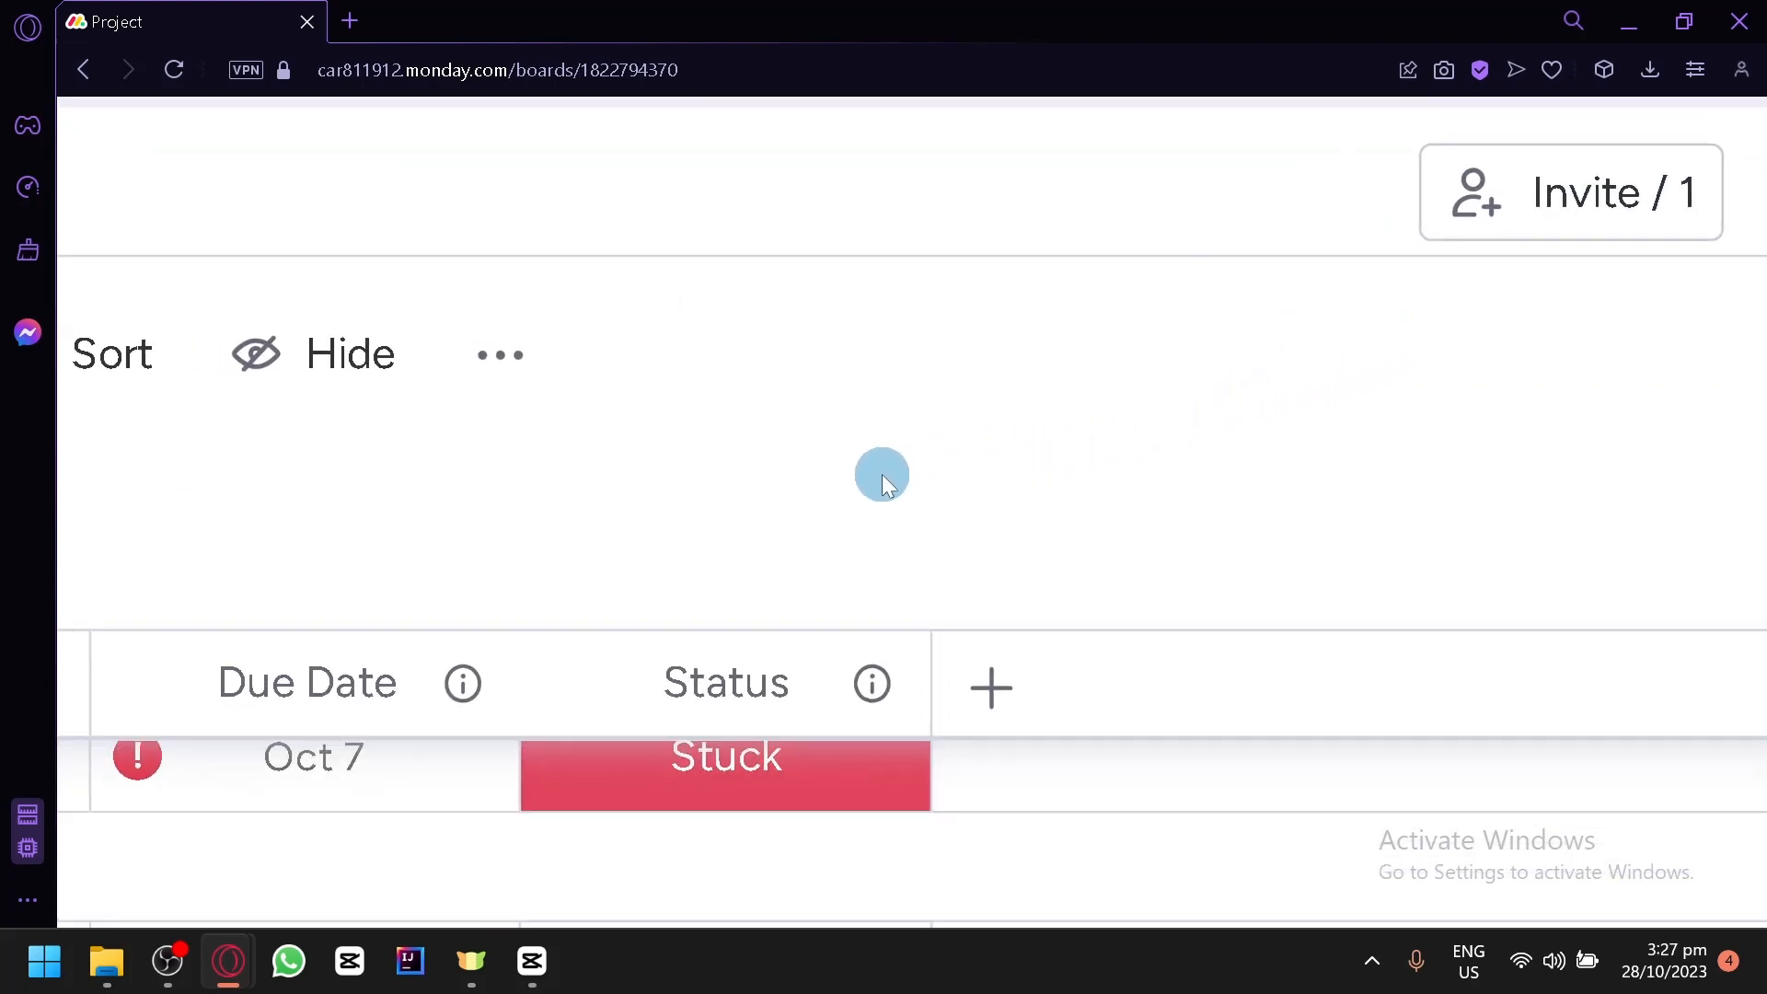
{"action": "scroll", "coordinate": [881, 473], "scroll_direction": "down", "scroll_amount": 5}
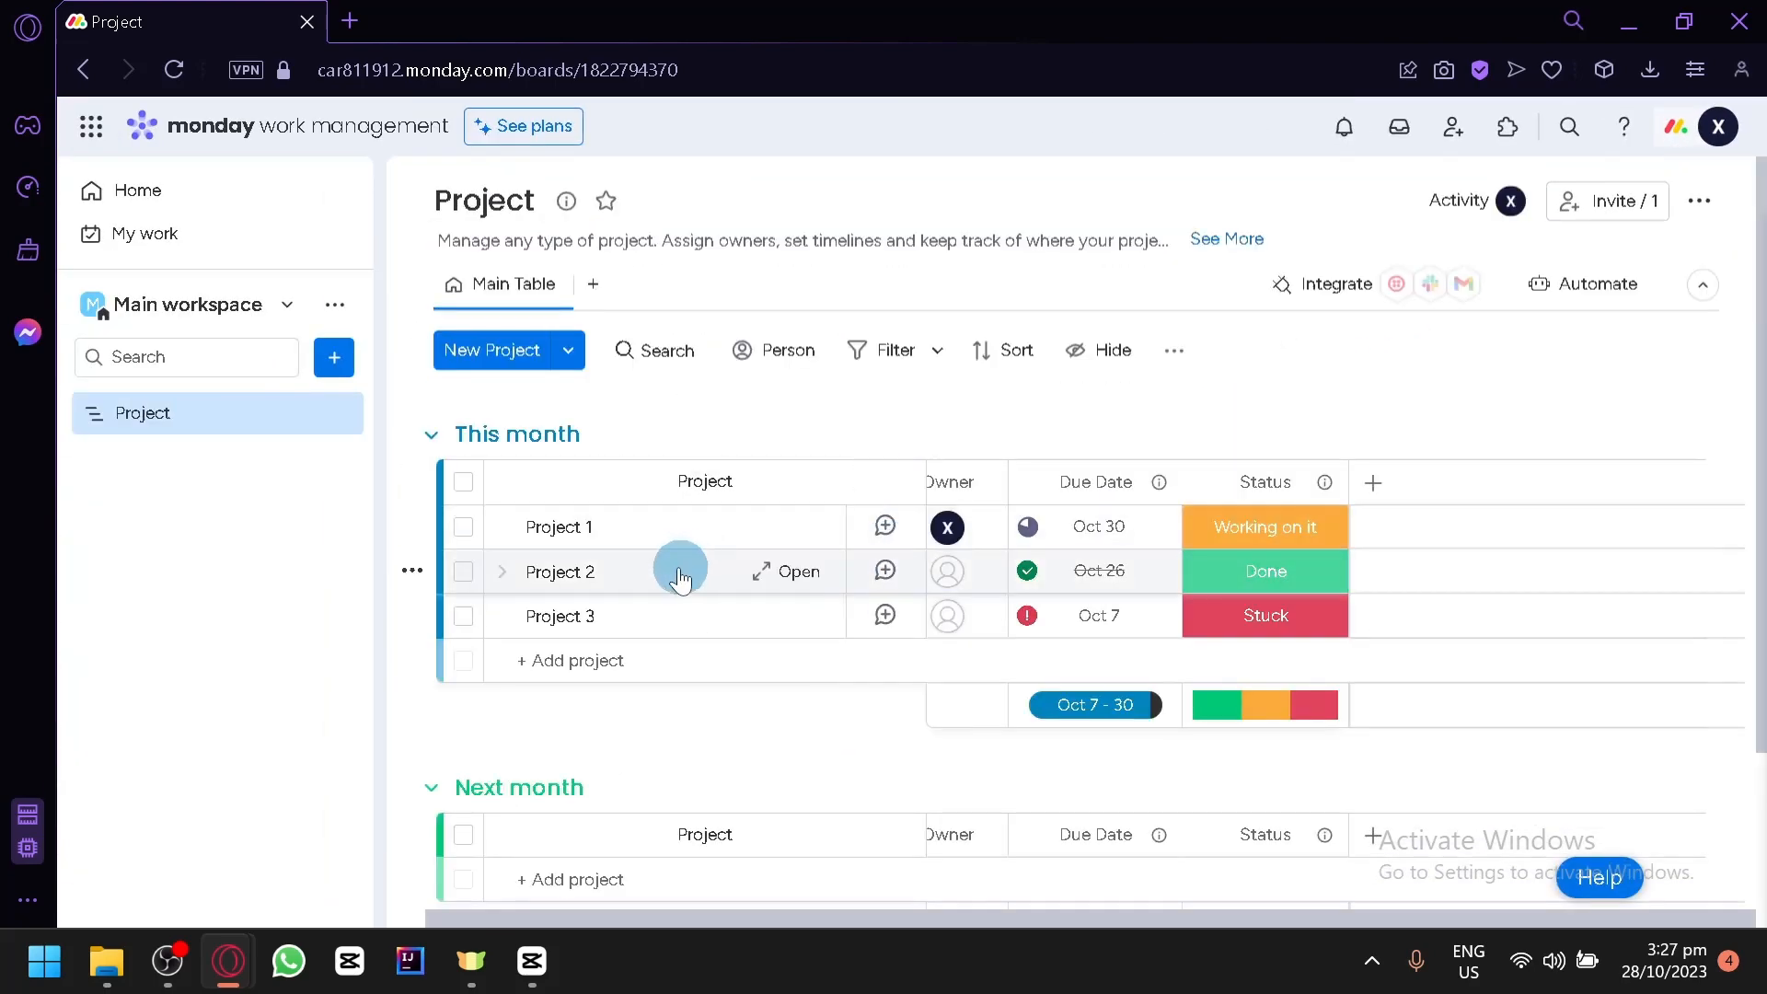
- Rename the Project 1 item in the This month group as "Website creation" and close its updates pane
{"action": "left_click", "coordinate": [642, 529]}
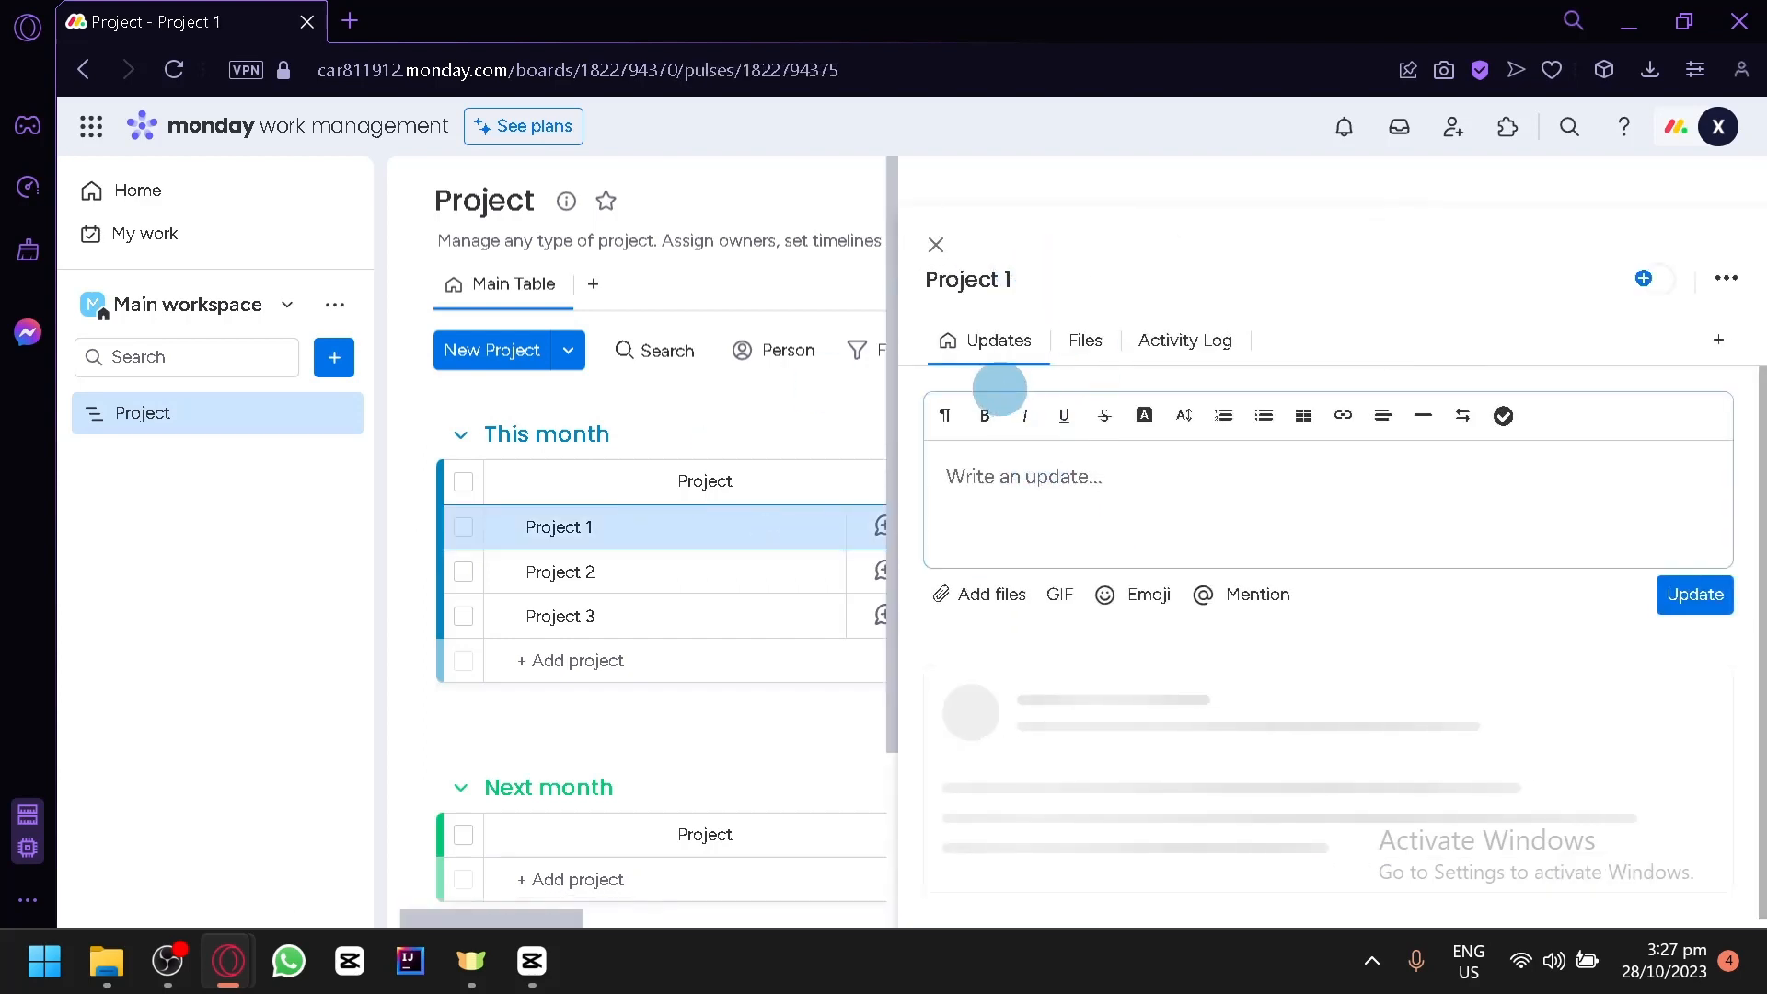
{"action": "left_click", "coordinate": [557, 526]}
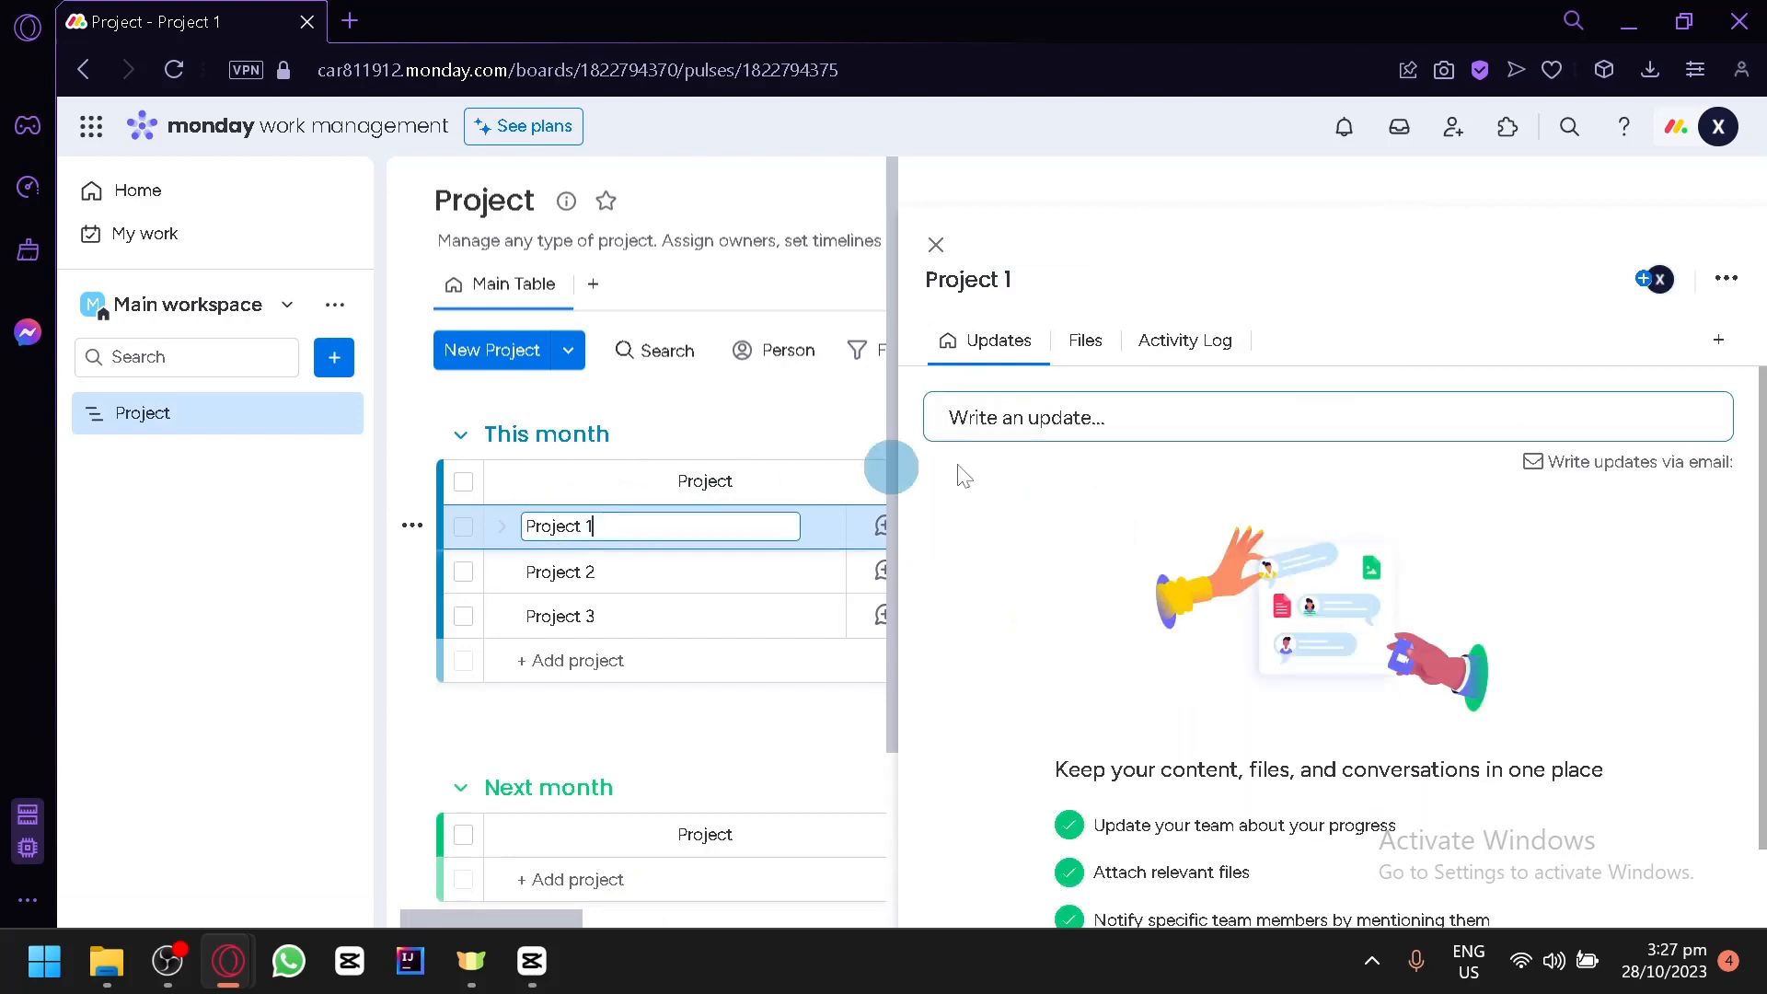
{"action": "left_click", "coordinate": [1146, 416]}
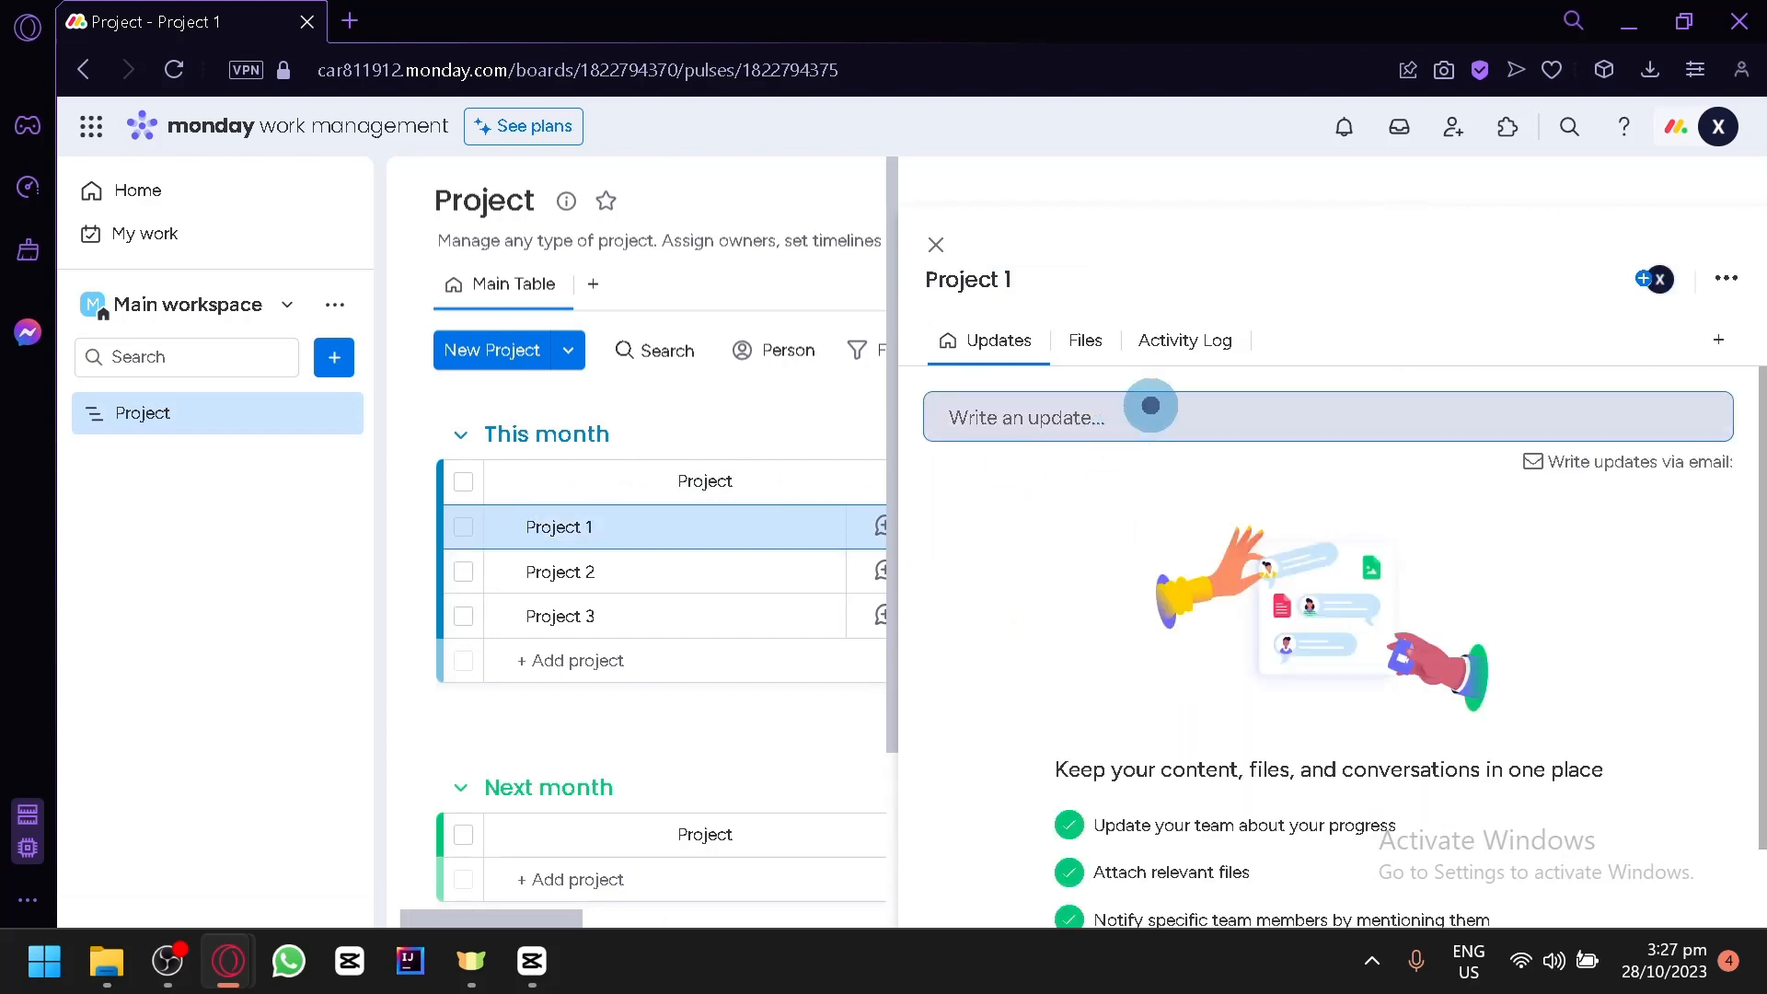
{"action": "left_click", "coordinate": [553, 526]}
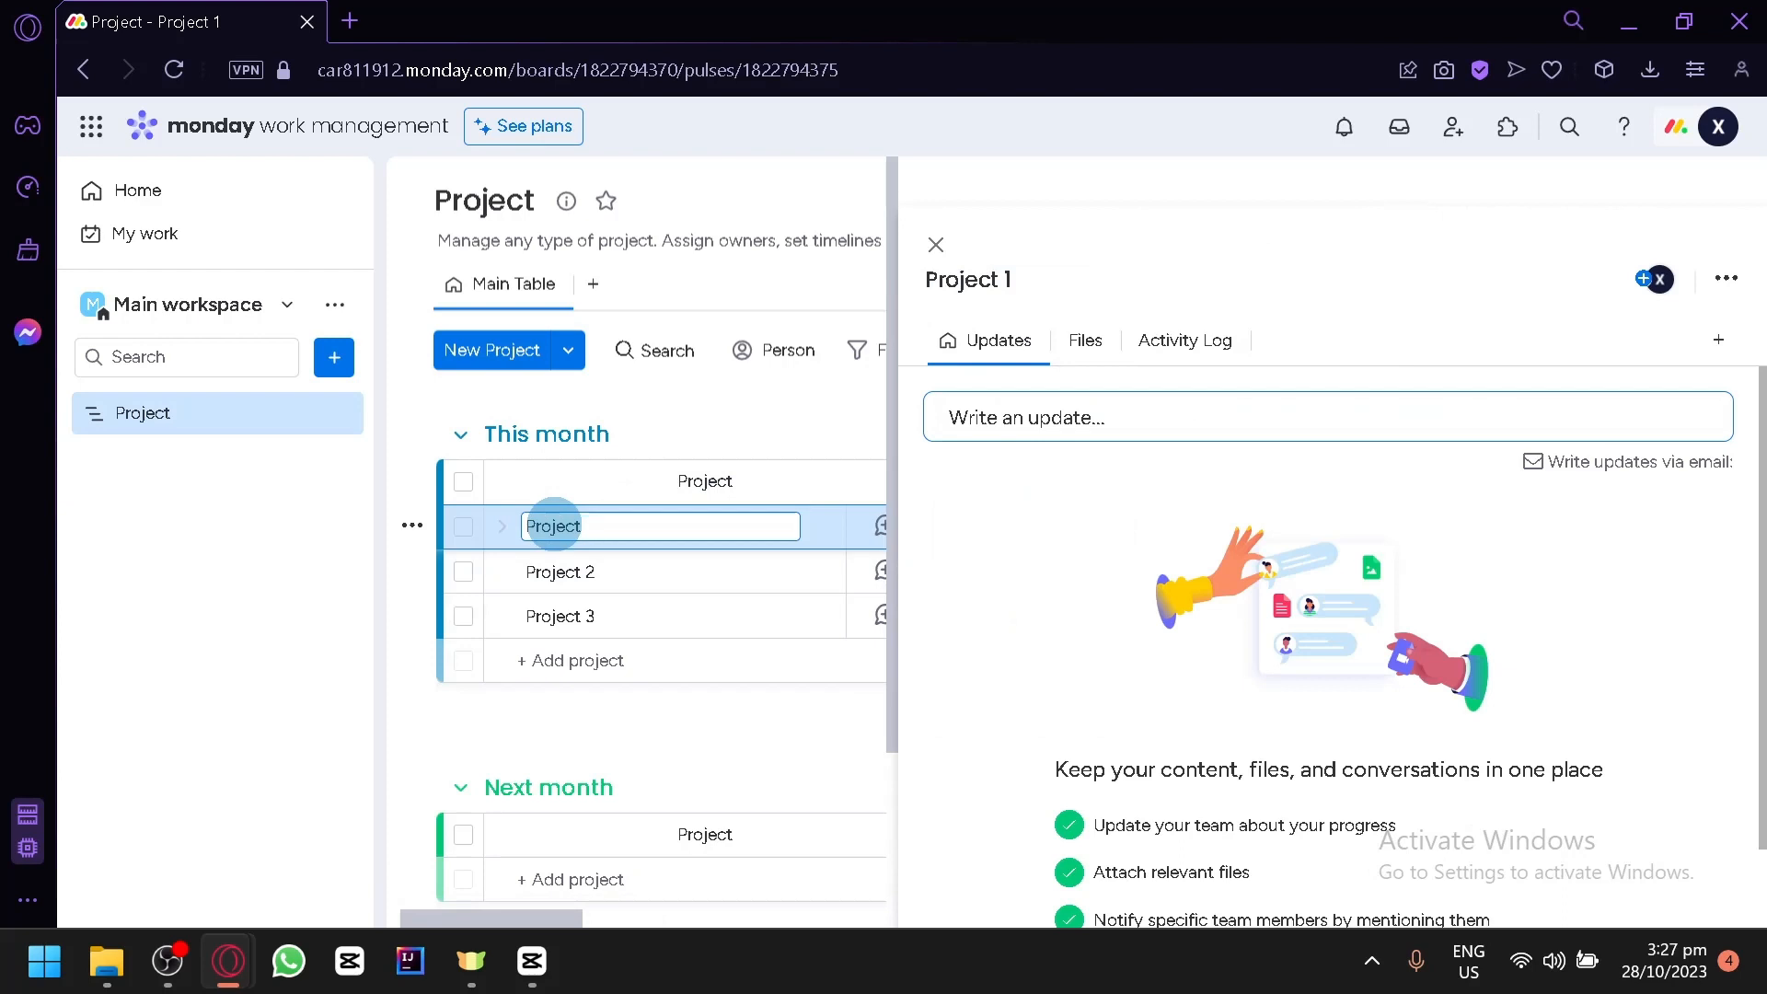
{"action": "key", "text": "BackSpace"}
{"action": "key", "text": "BackSpace"}
{"action": "key", "text": "BackSpace"}
{"action": "key", "text": "BackSpace"}
{"action": "key", "text": "BackSpace"}
{"action": "key", "text": "BackSpace"}
{"action": "key", "text": "BackSpace"}
{"action": "type", "text": "WEbsi"}
{"action": "key", "text": "BackSpace"}
{"action": "key", "text": "BackSpace"}
{"action": "key", "text": "BackSpace"}
{"action": "key", "text": "BackSpace"}
{"action": "type", "text": "ebsite creation"}
{"action": "key", "text": "Return"}
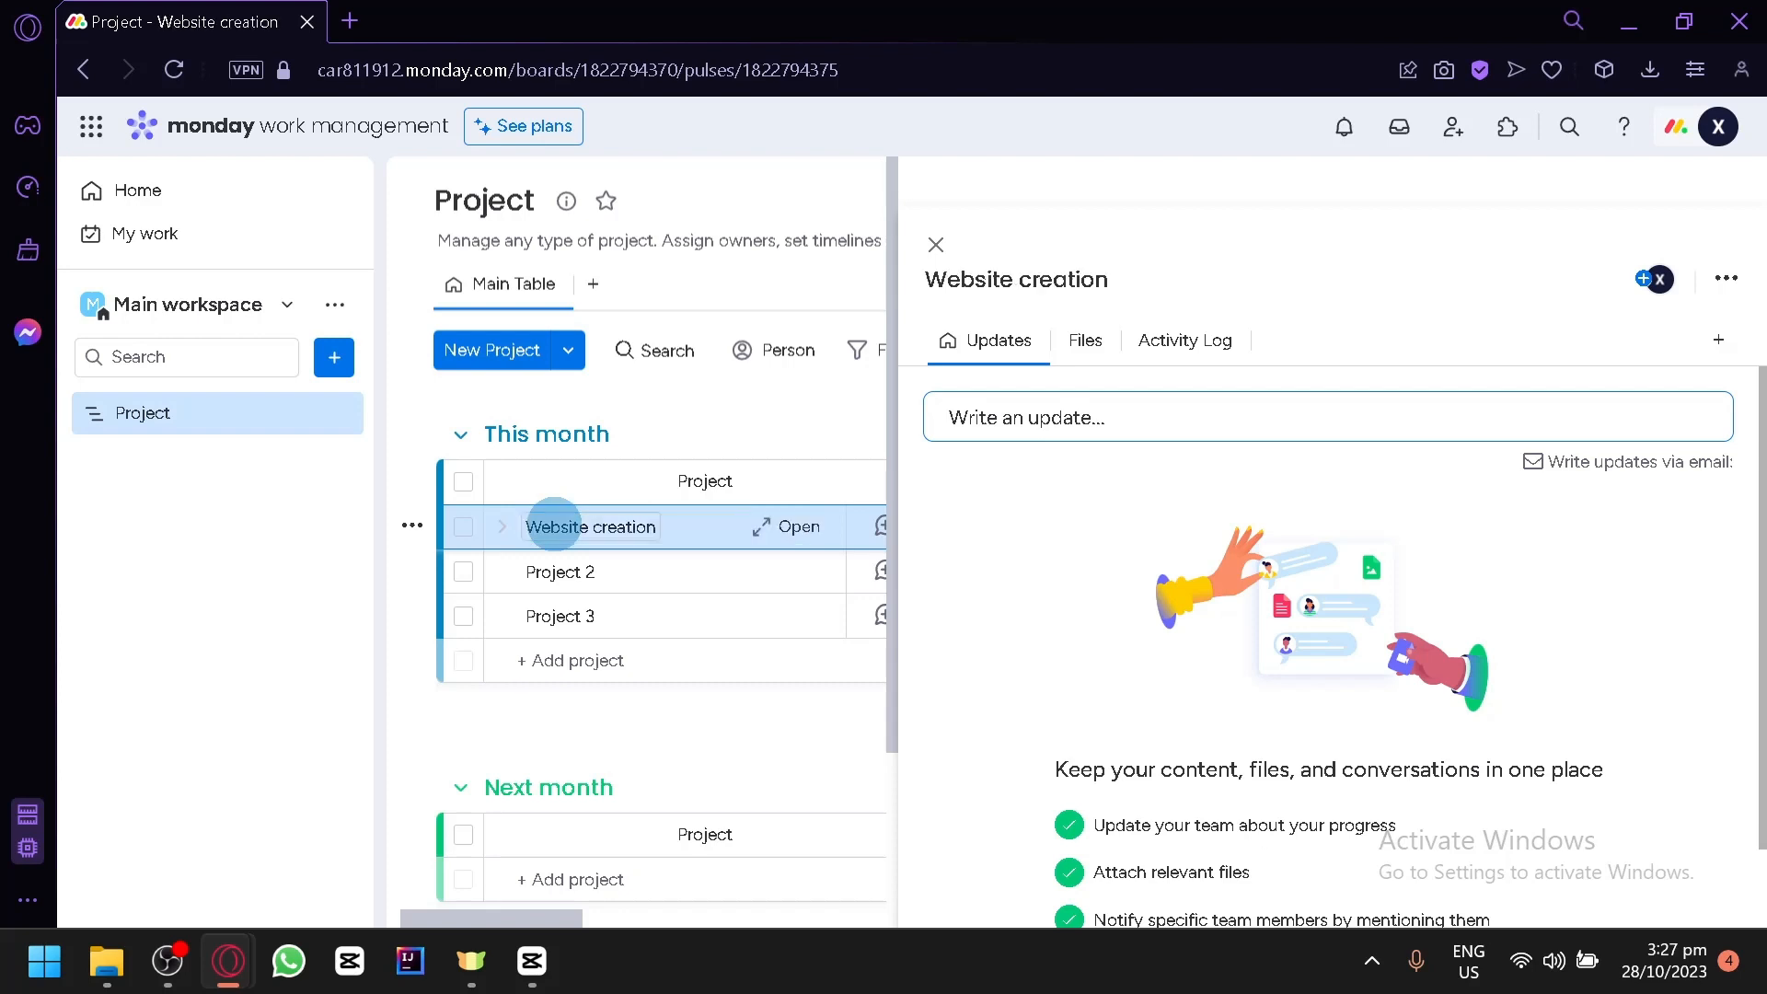
{"action": "left_click", "coordinate": [935, 245]}
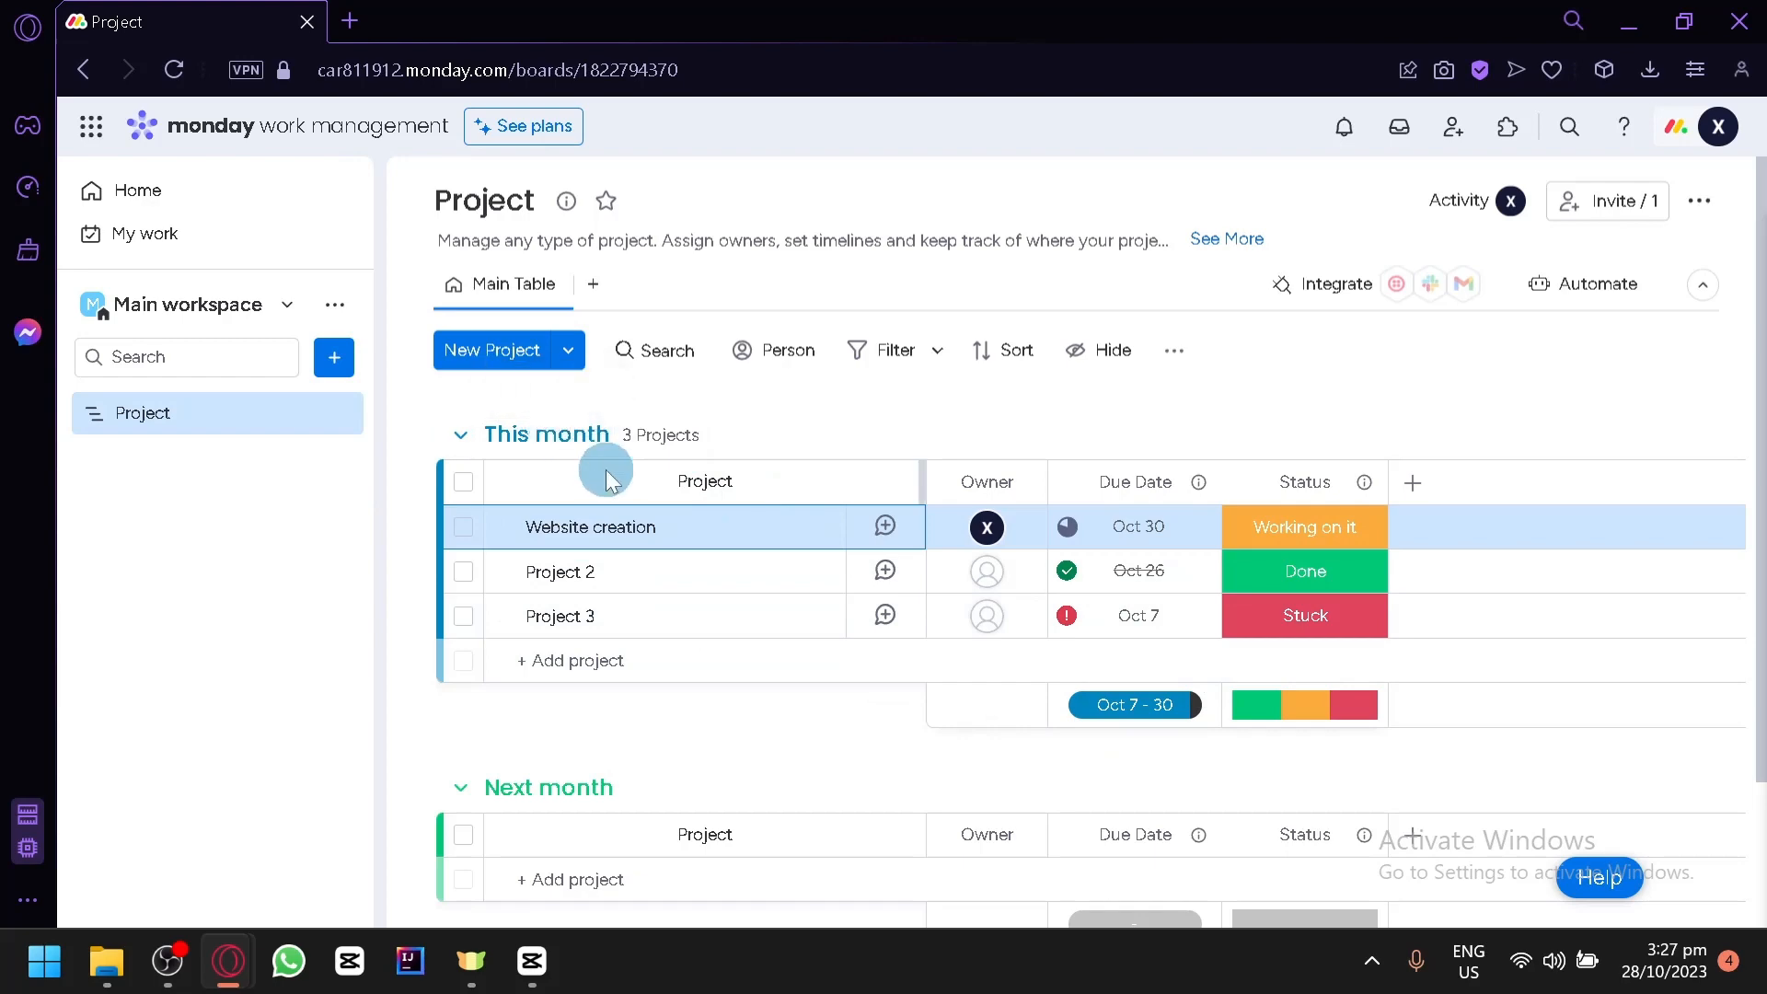
{"action": "scroll", "coordinate": [636, 543], "scroll_direction": "down", "scroll_amount": 2}
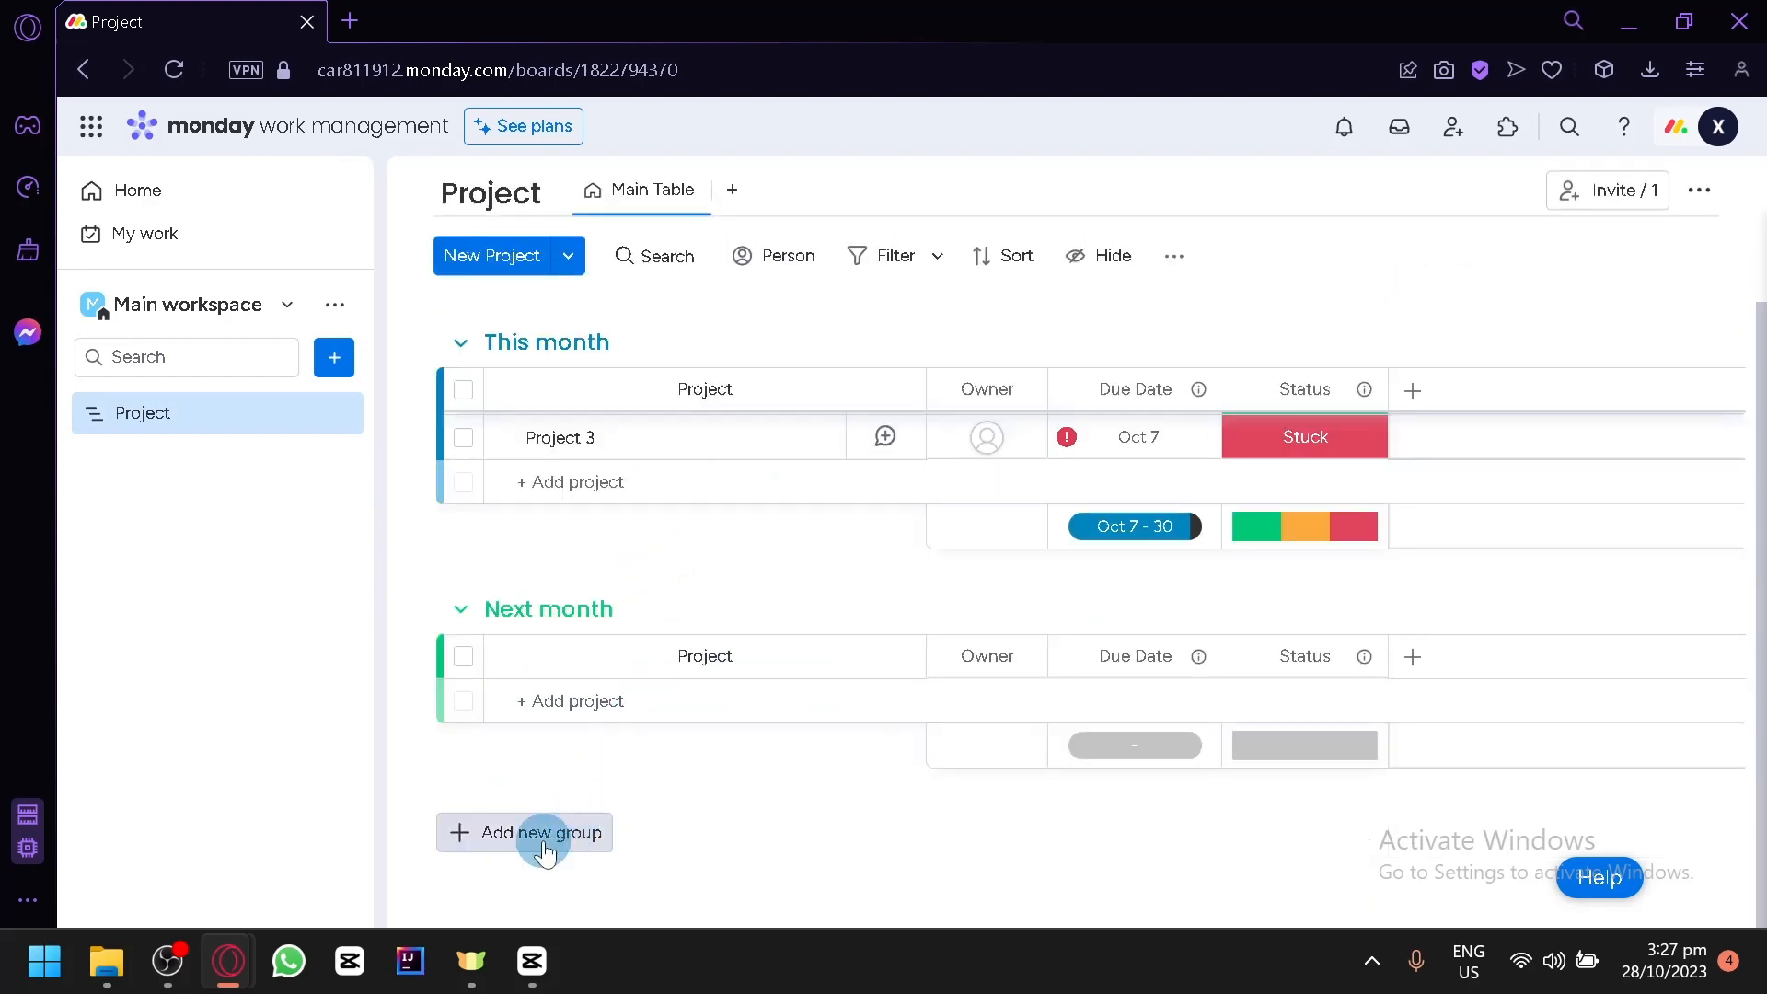
{"action": "scroll", "coordinate": [570, 764], "scroll_direction": "up", "scroll_amount": 2}
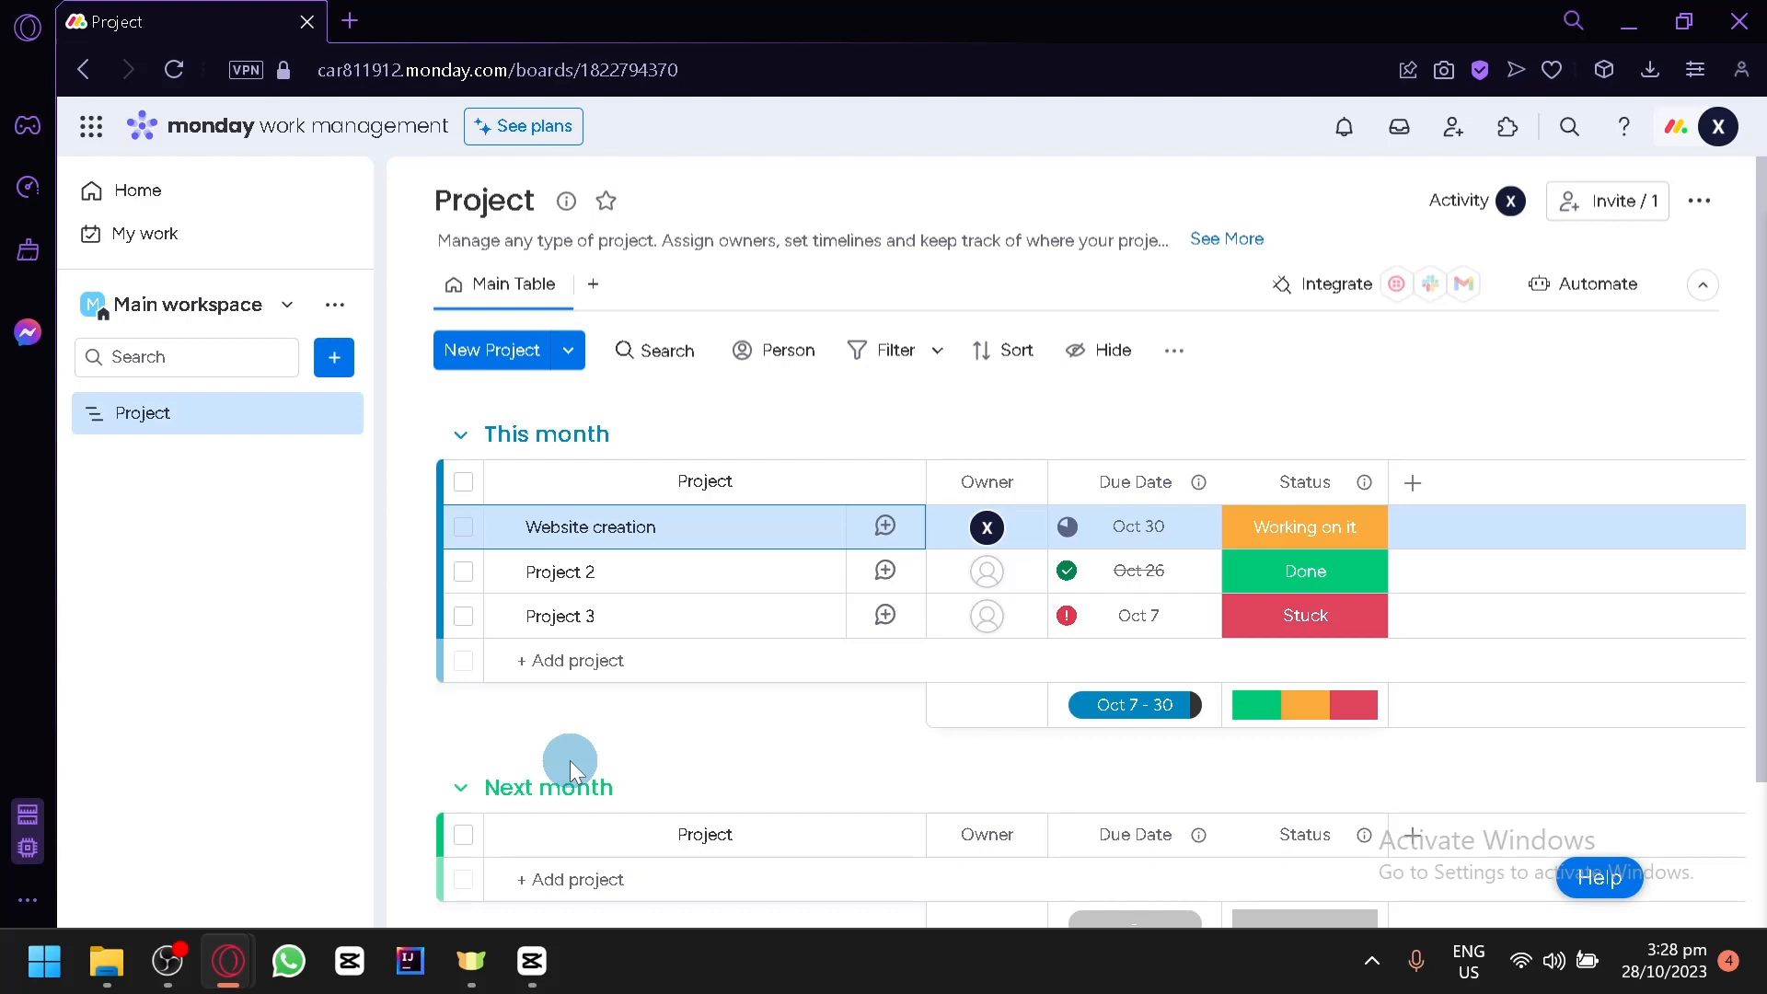
{"action": "scroll", "coordinate": [570, 761], "scroll_direction": "down", "scroll_amount": 2}
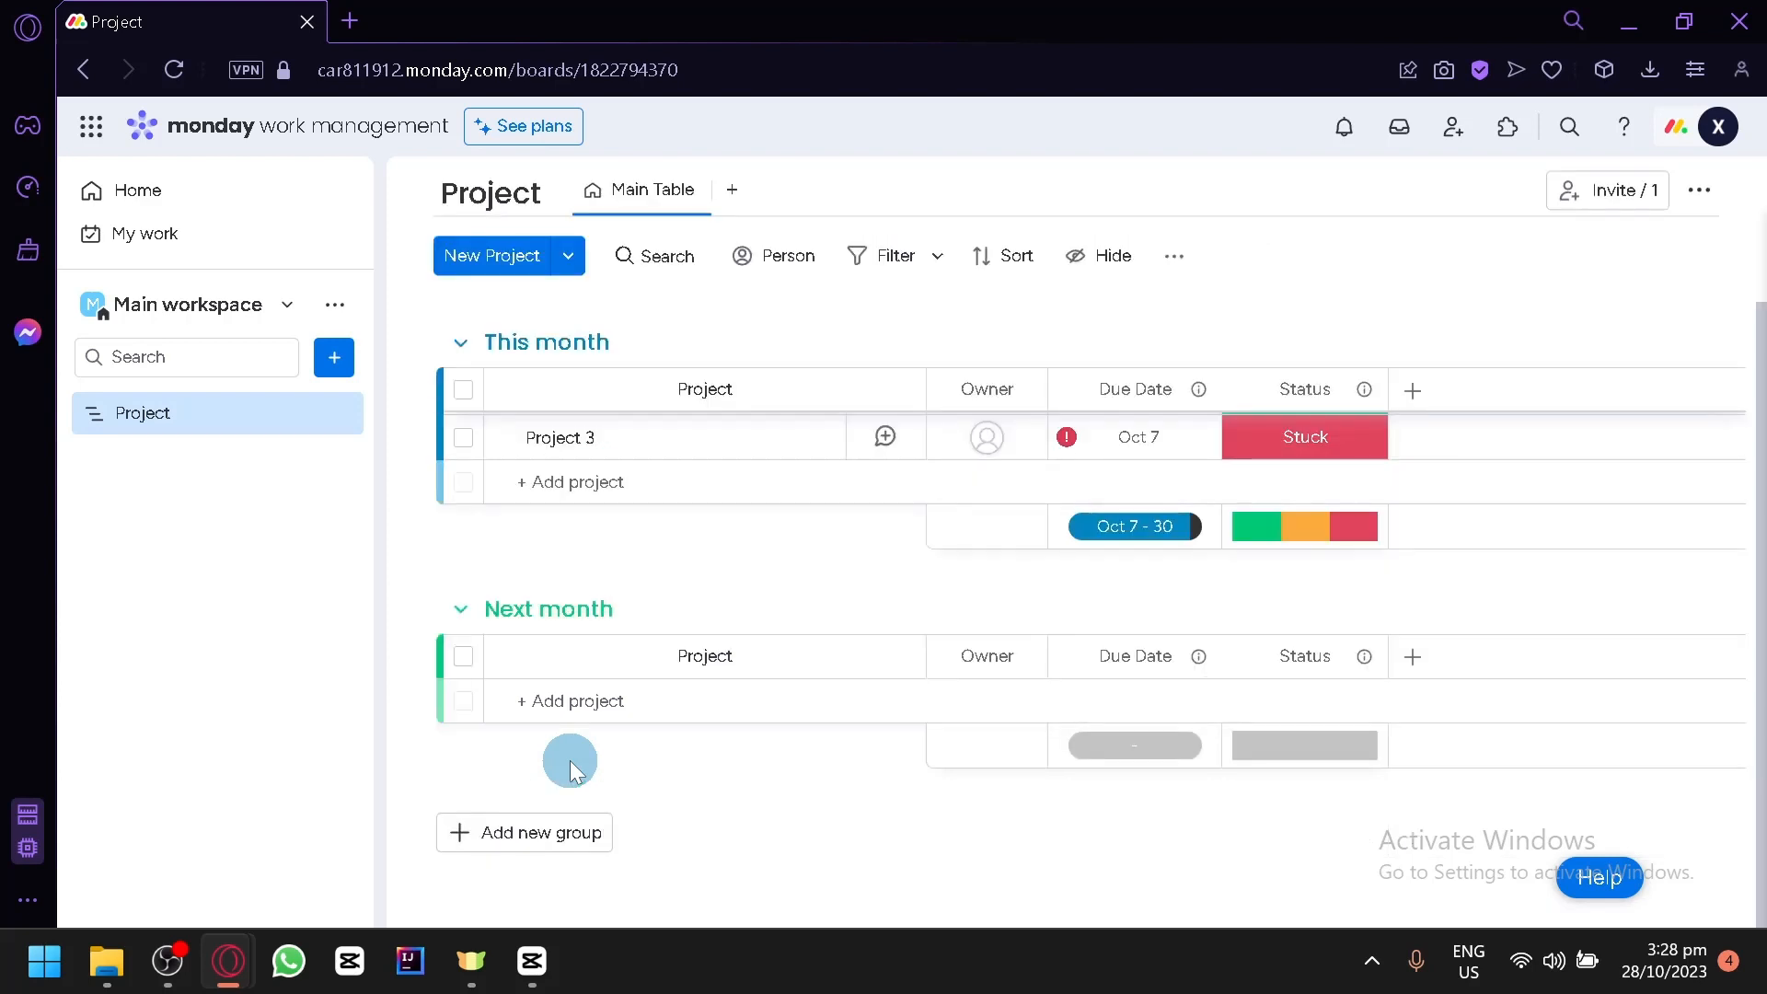
{"action": "scroll", "coordinate": [587, 480], "scroll_direction": "up", "scroll_amount": 2}
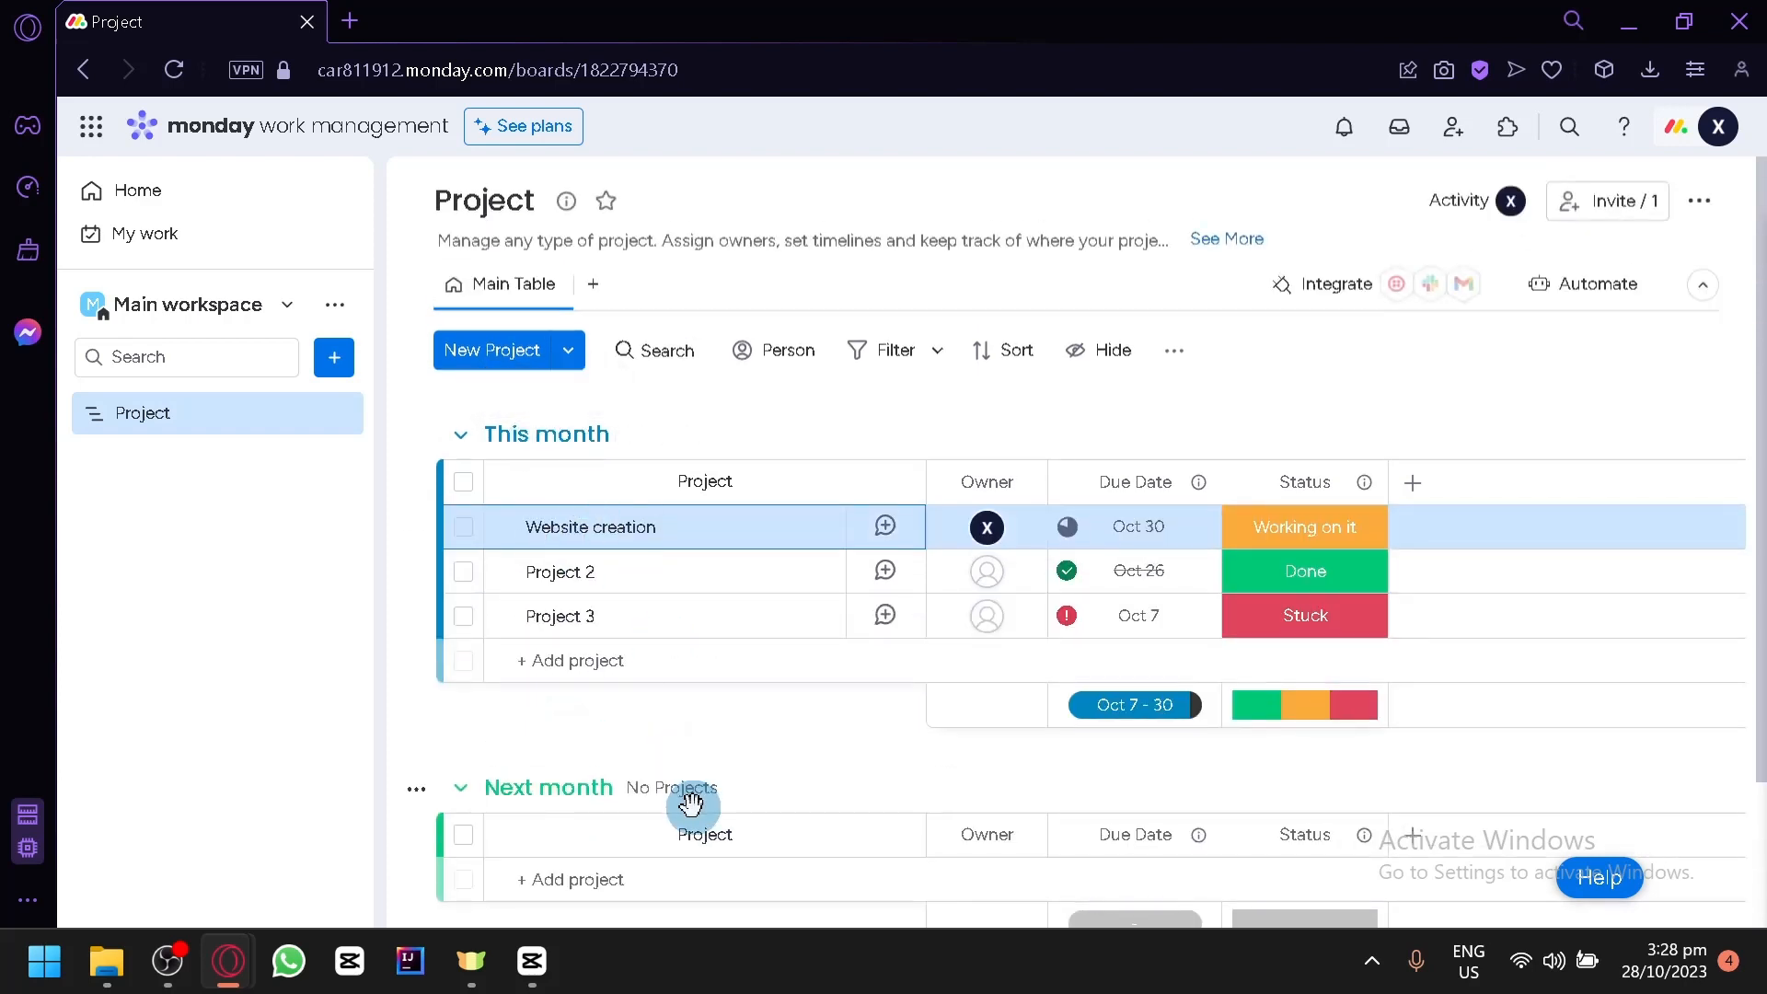
{"action": "scroll", "coordinate": [692, 804], "scroll_direction": "down", "scroll_amount": 2}
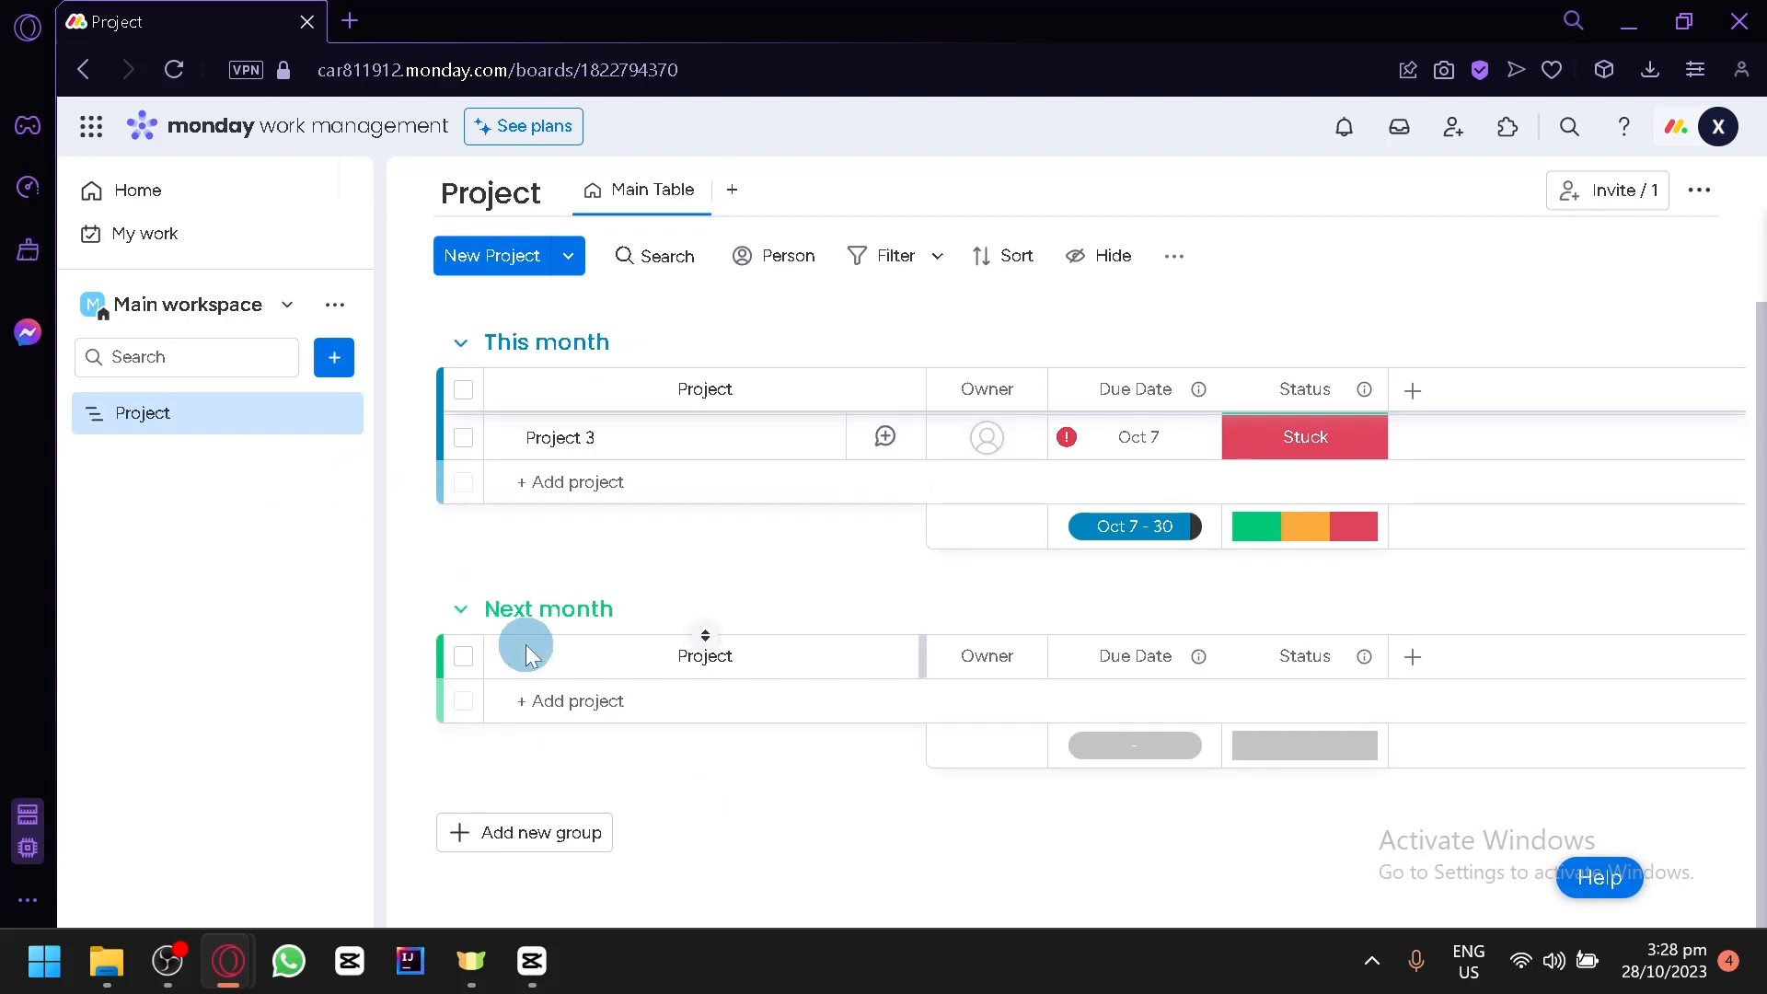
{"action": "scroll", "coordinate": [611, 523], "scroll_direction": "up", "scroll_amount": 2}
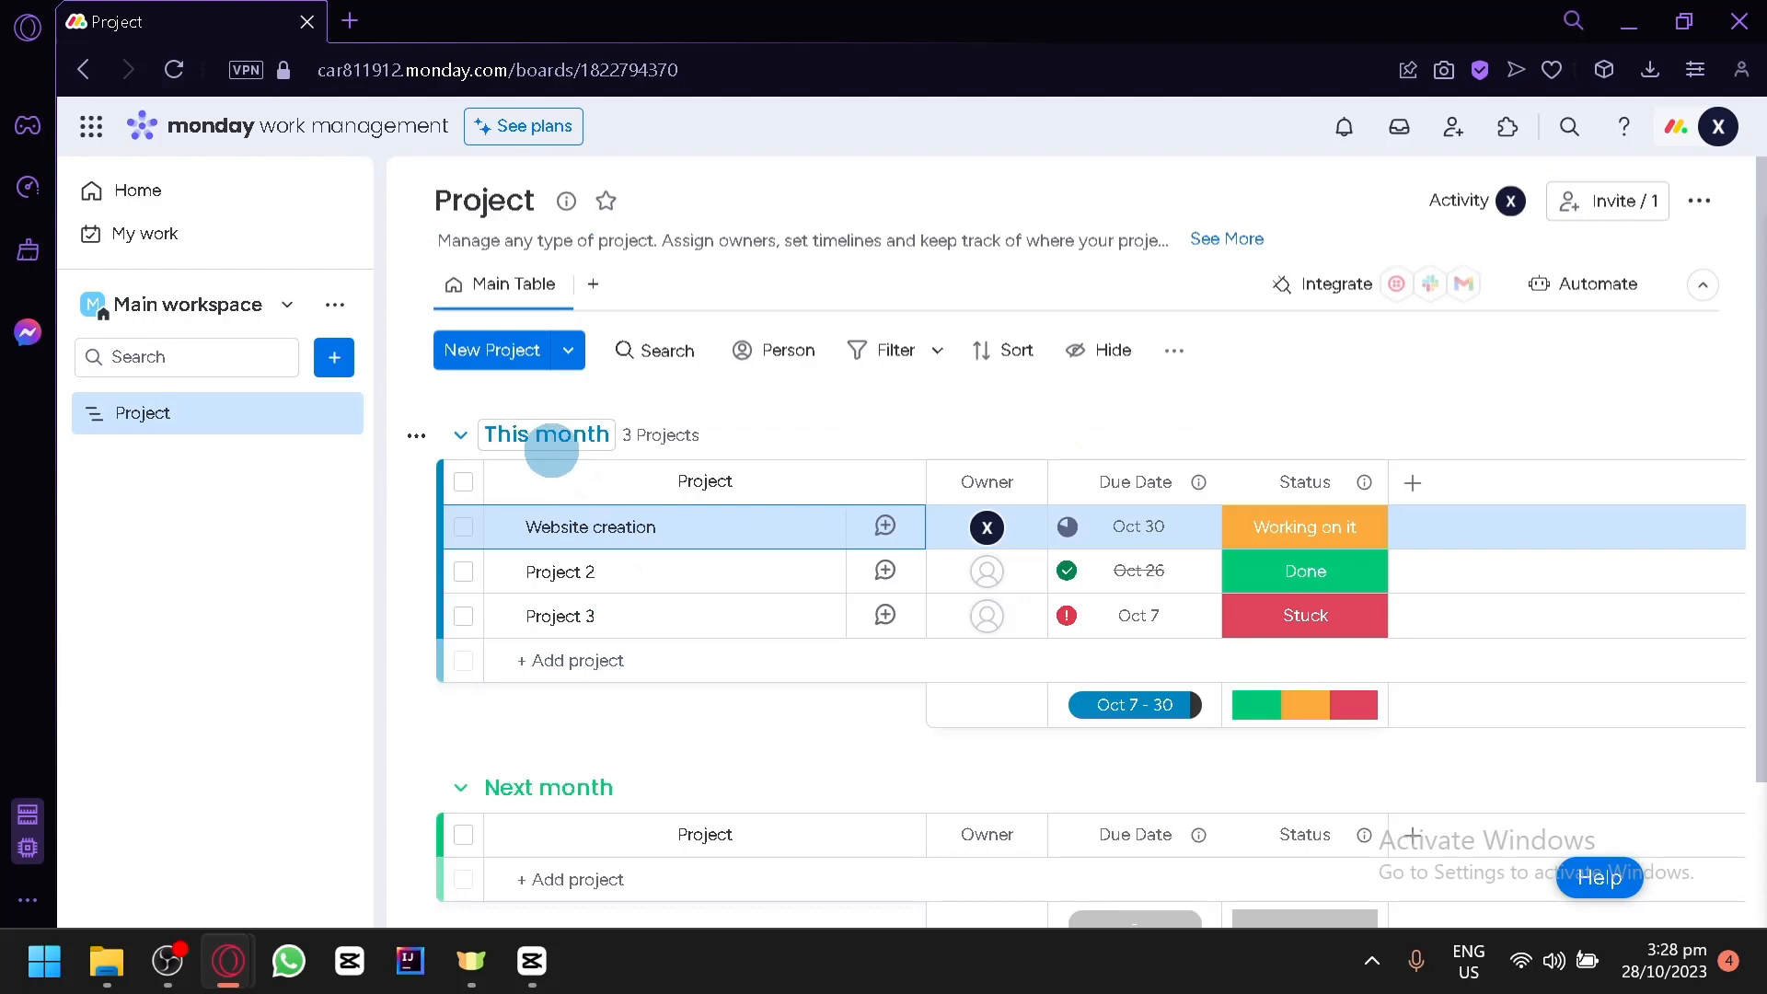
- Rename the This month group as "Priority"
{"action": "left_click", "coordinate": [523, 433]}
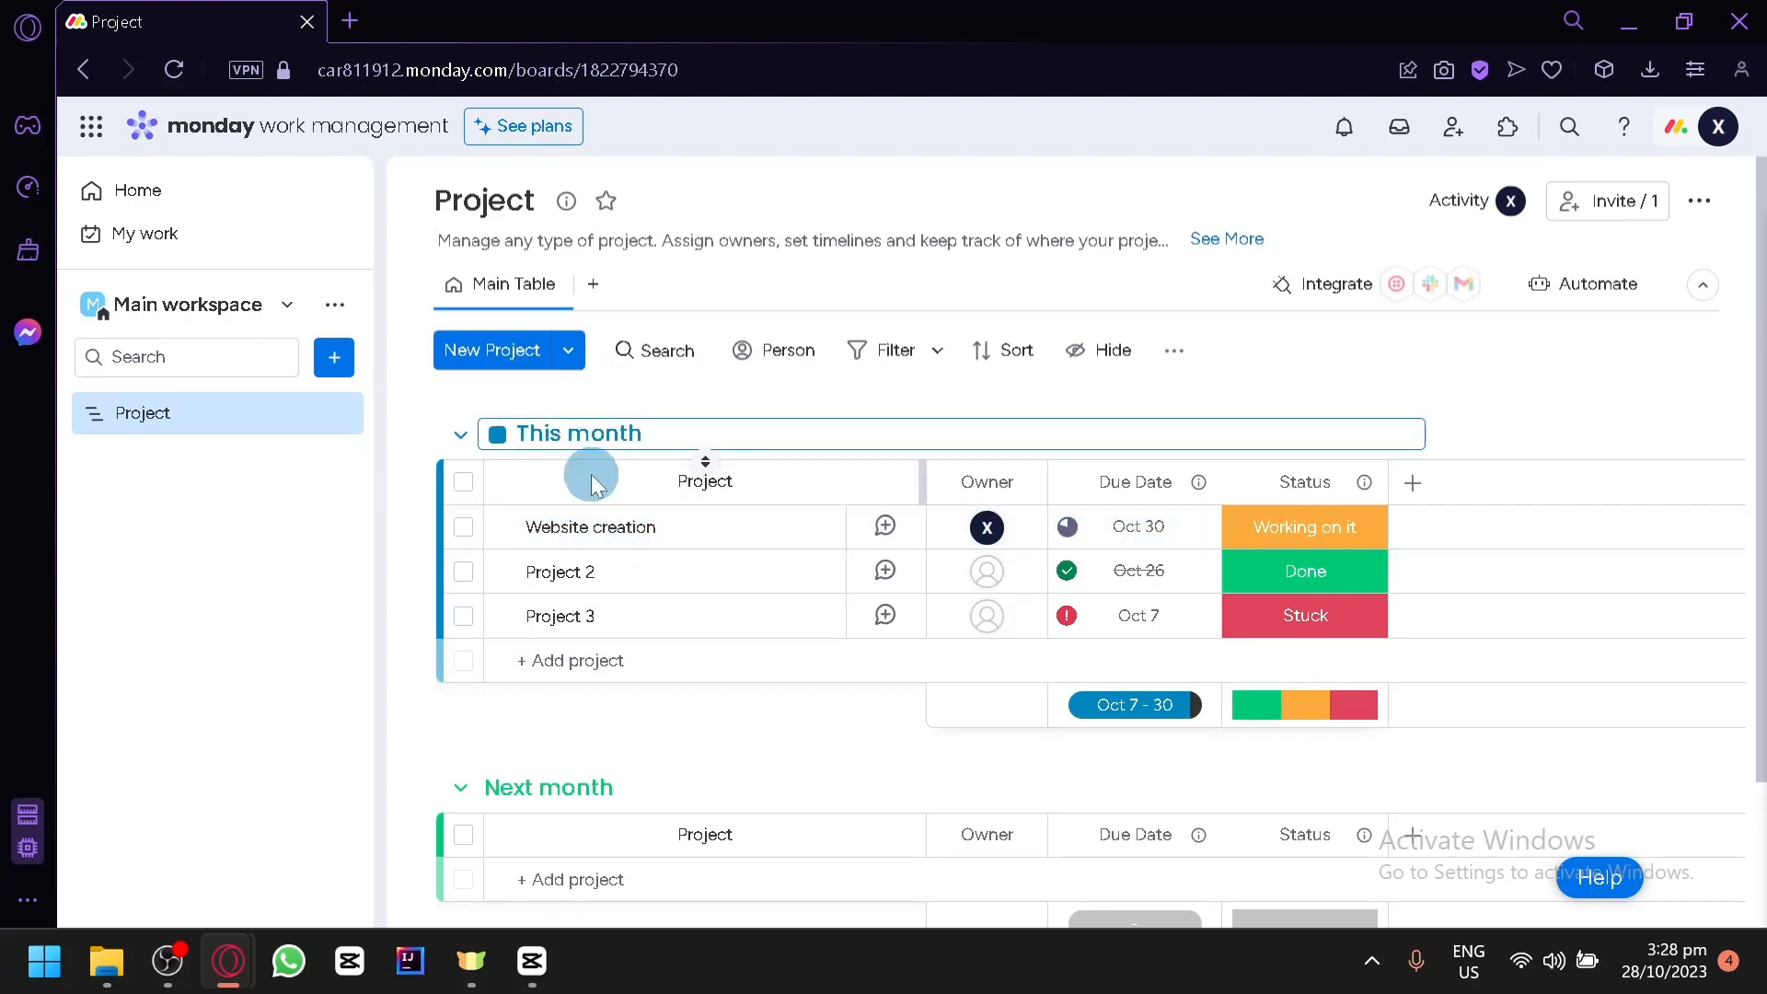
{"action": "key", "text": "BackSpace"}
{"action": "key", "text": "BackSpace"}
{"action": "key", "text": "BackSpace"}
{"action": "key", "text": "BackSpace"}
{"action": "key", "text": "BackSpace"}
{"action": "key", "text": "BackSpace"}
{"action": "key", "text": "BackSpace"}
{"action": "key", "text": "BackSpace"}
{"action": "key", "text": "BackSpace"}
{"action": "key", "text": "BackSpace"}
{"action": "type", "text": "Priority"}
- Rename the Next month group as "Normal priority"
{"action": "left_click", "coordinate": [571, 785]}
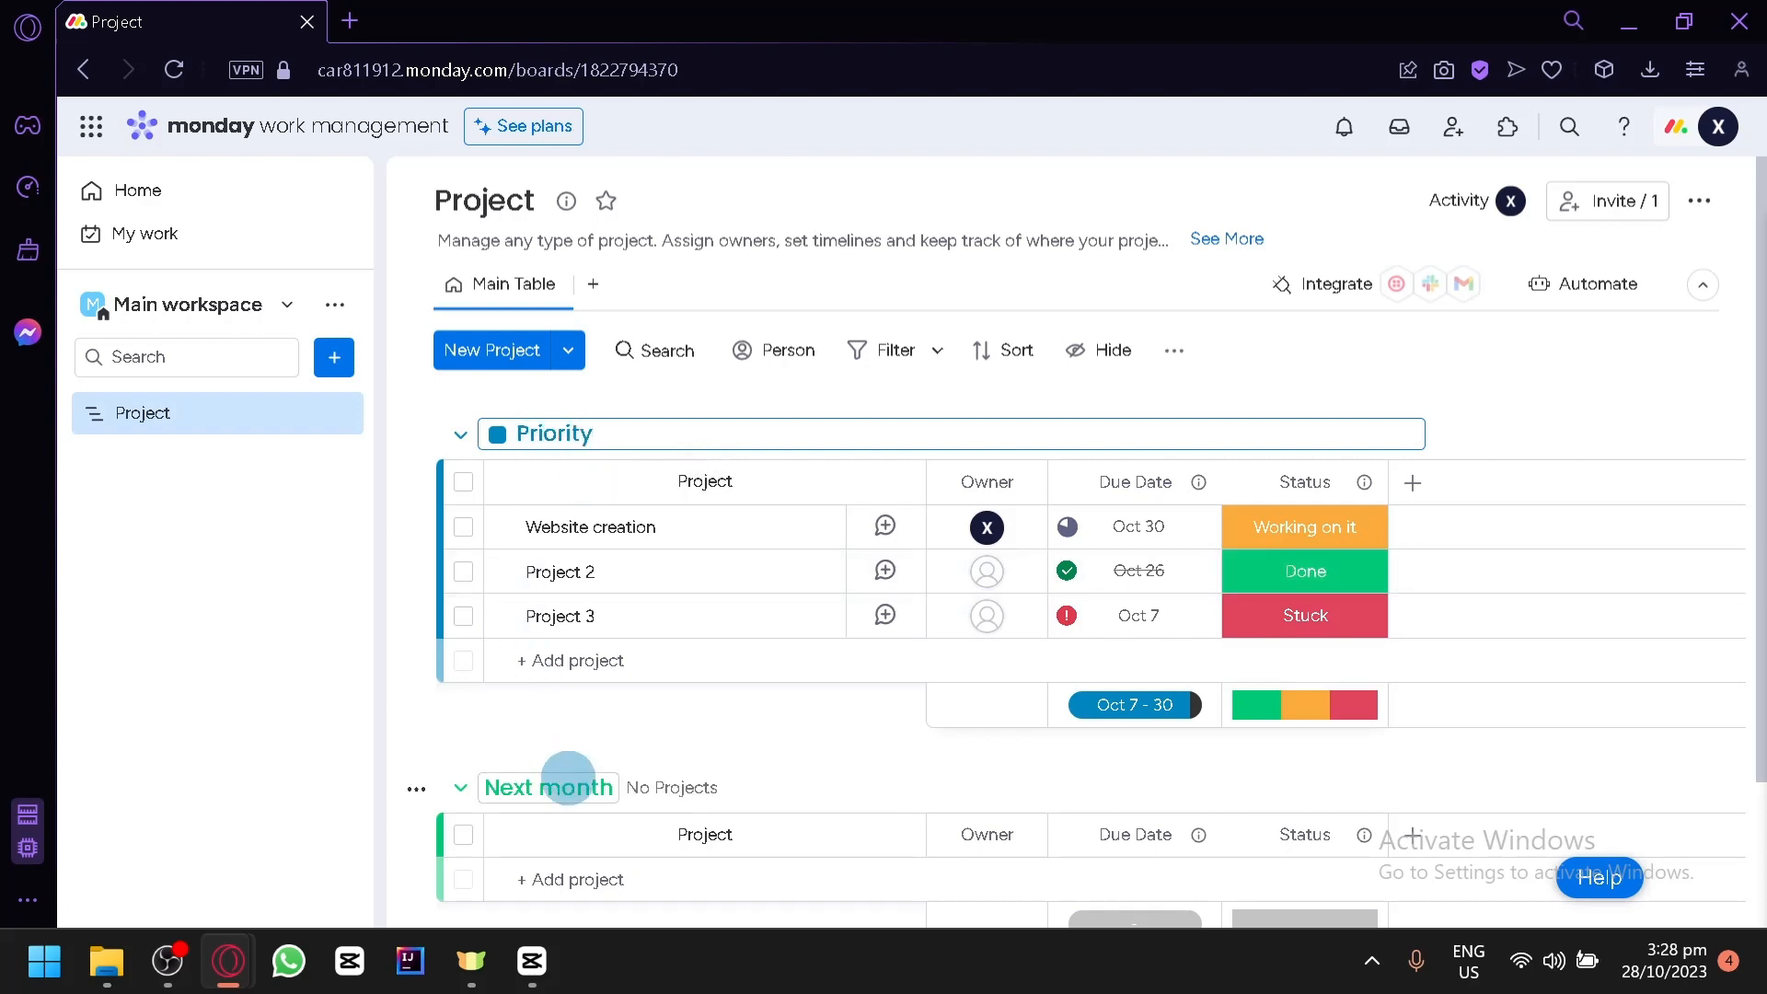
{"action": "left_click_drag", "start_coordinate": [677, 776], "coordinate": [505, 761]}
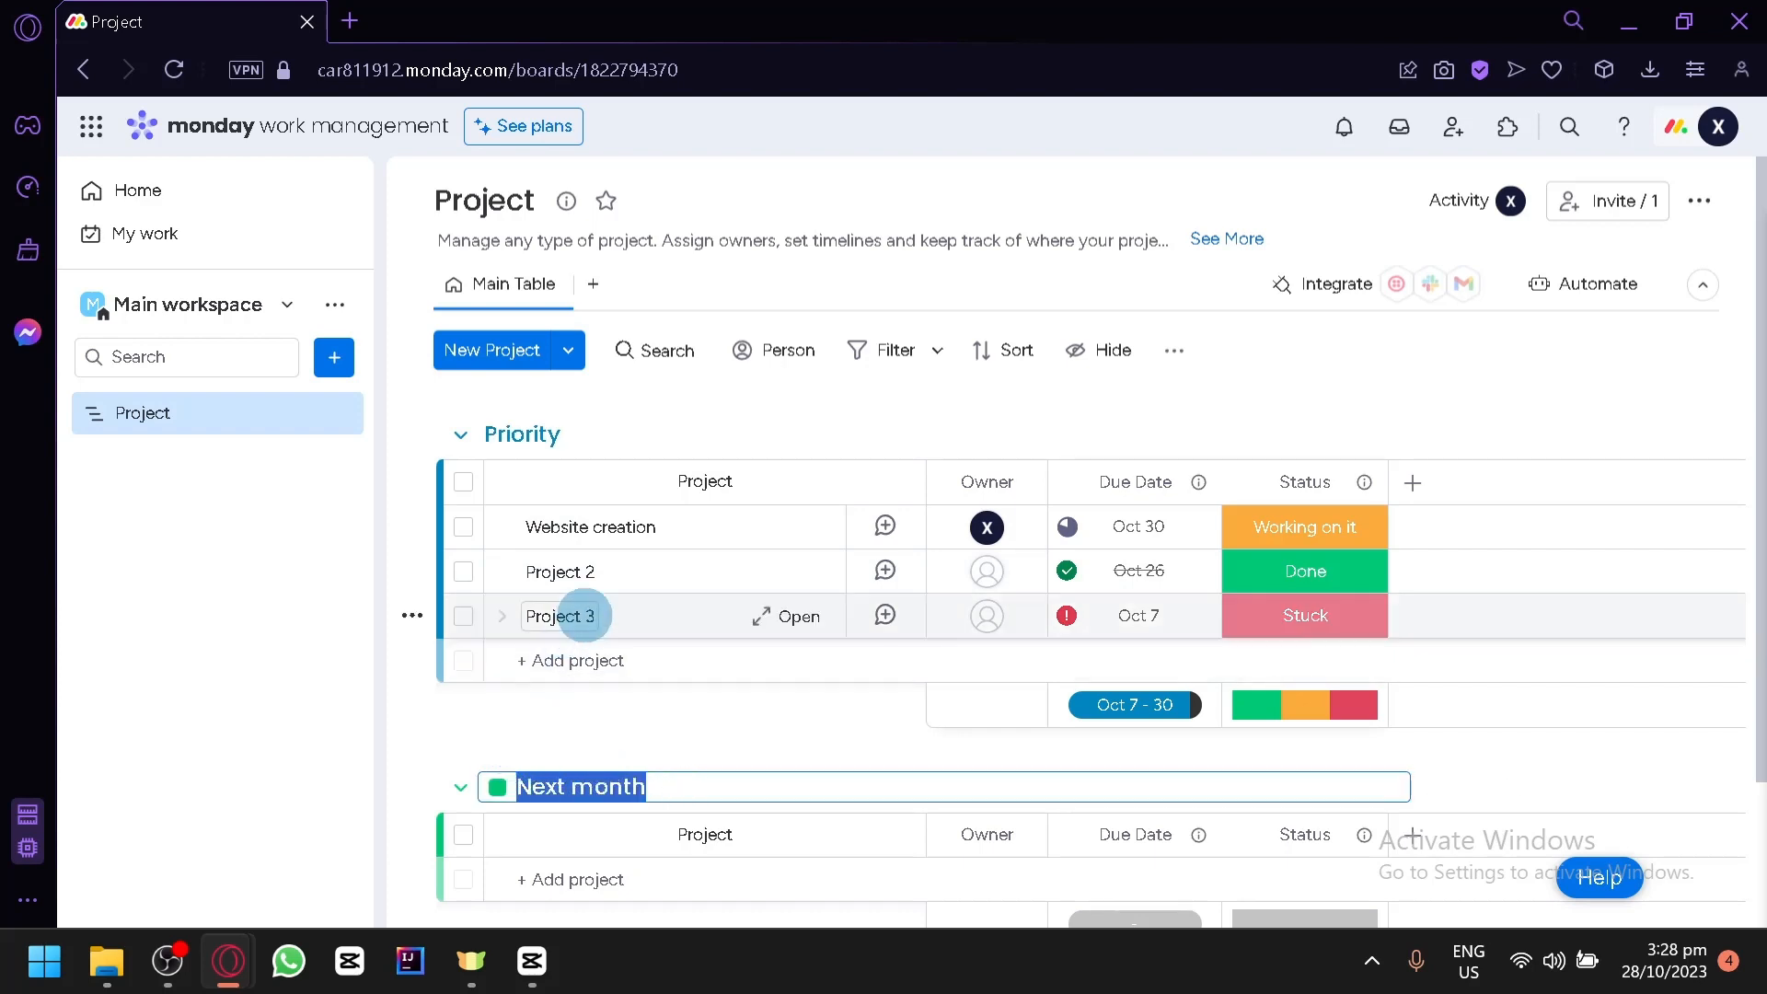
{"action": "type", "text": "Normal prior"}
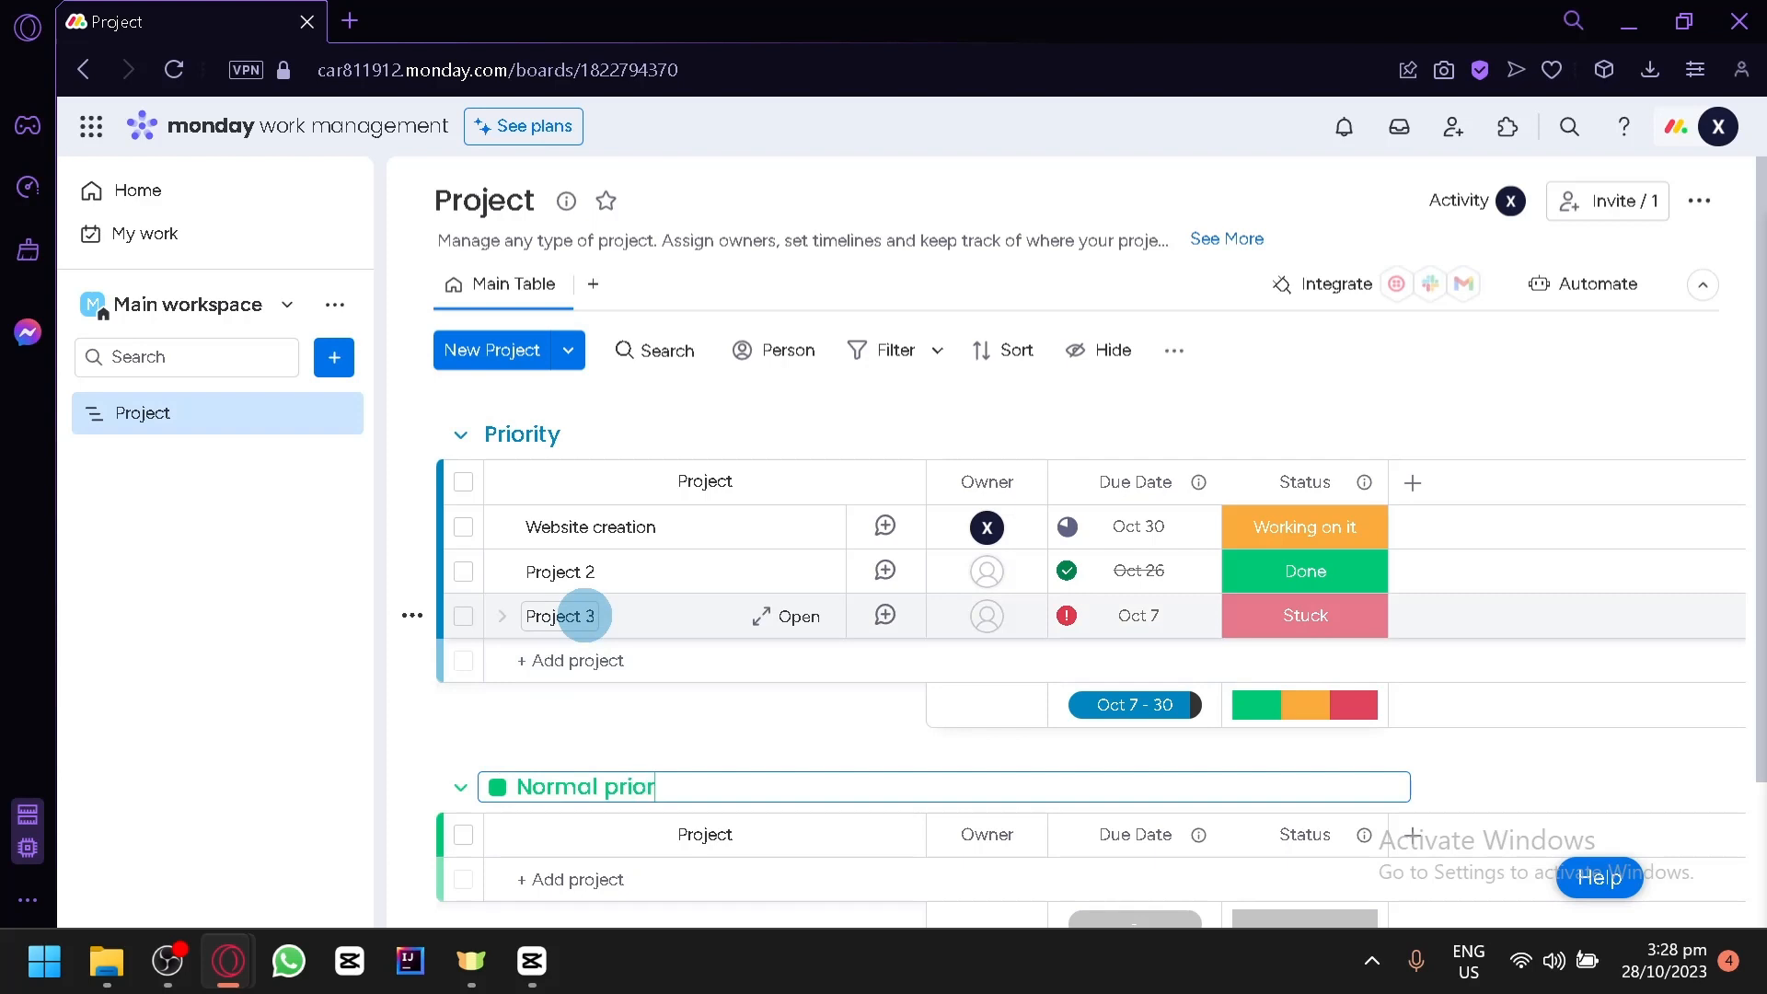
{"action": "type", "text": "ity"}
{"action": "left_click", "coordinate": [660, 747]}
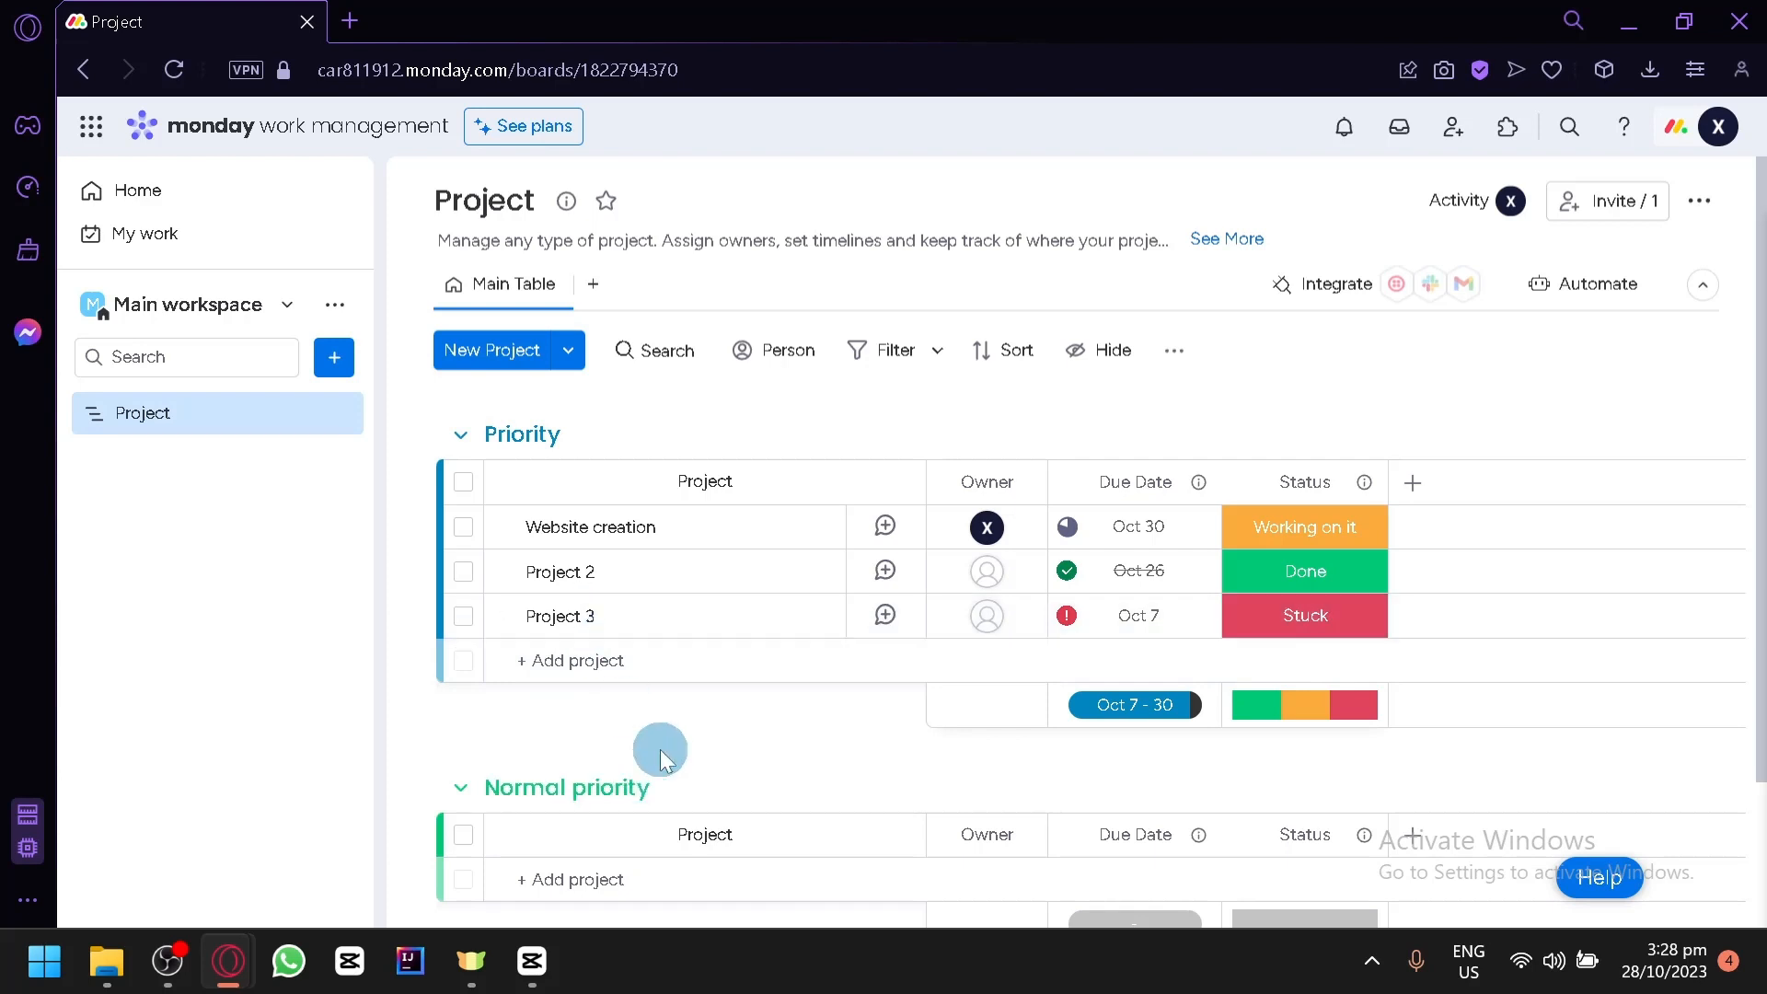
- Rename the Priority group as "Website"
{"action": "scroll", "coordinate": [660, 747], "scroll_direction": "down", "scroll_amount": 2}
{"action": "scroll", "coordinate": [583, 700], "scroll_direction": "up", "scroll_amount": 3}
{"action": "left_click", "coordinate": [587, 433]}
{"action": "left_click_drag", "start_coordinate": [587, 432], "coordinate": [497, 435]}
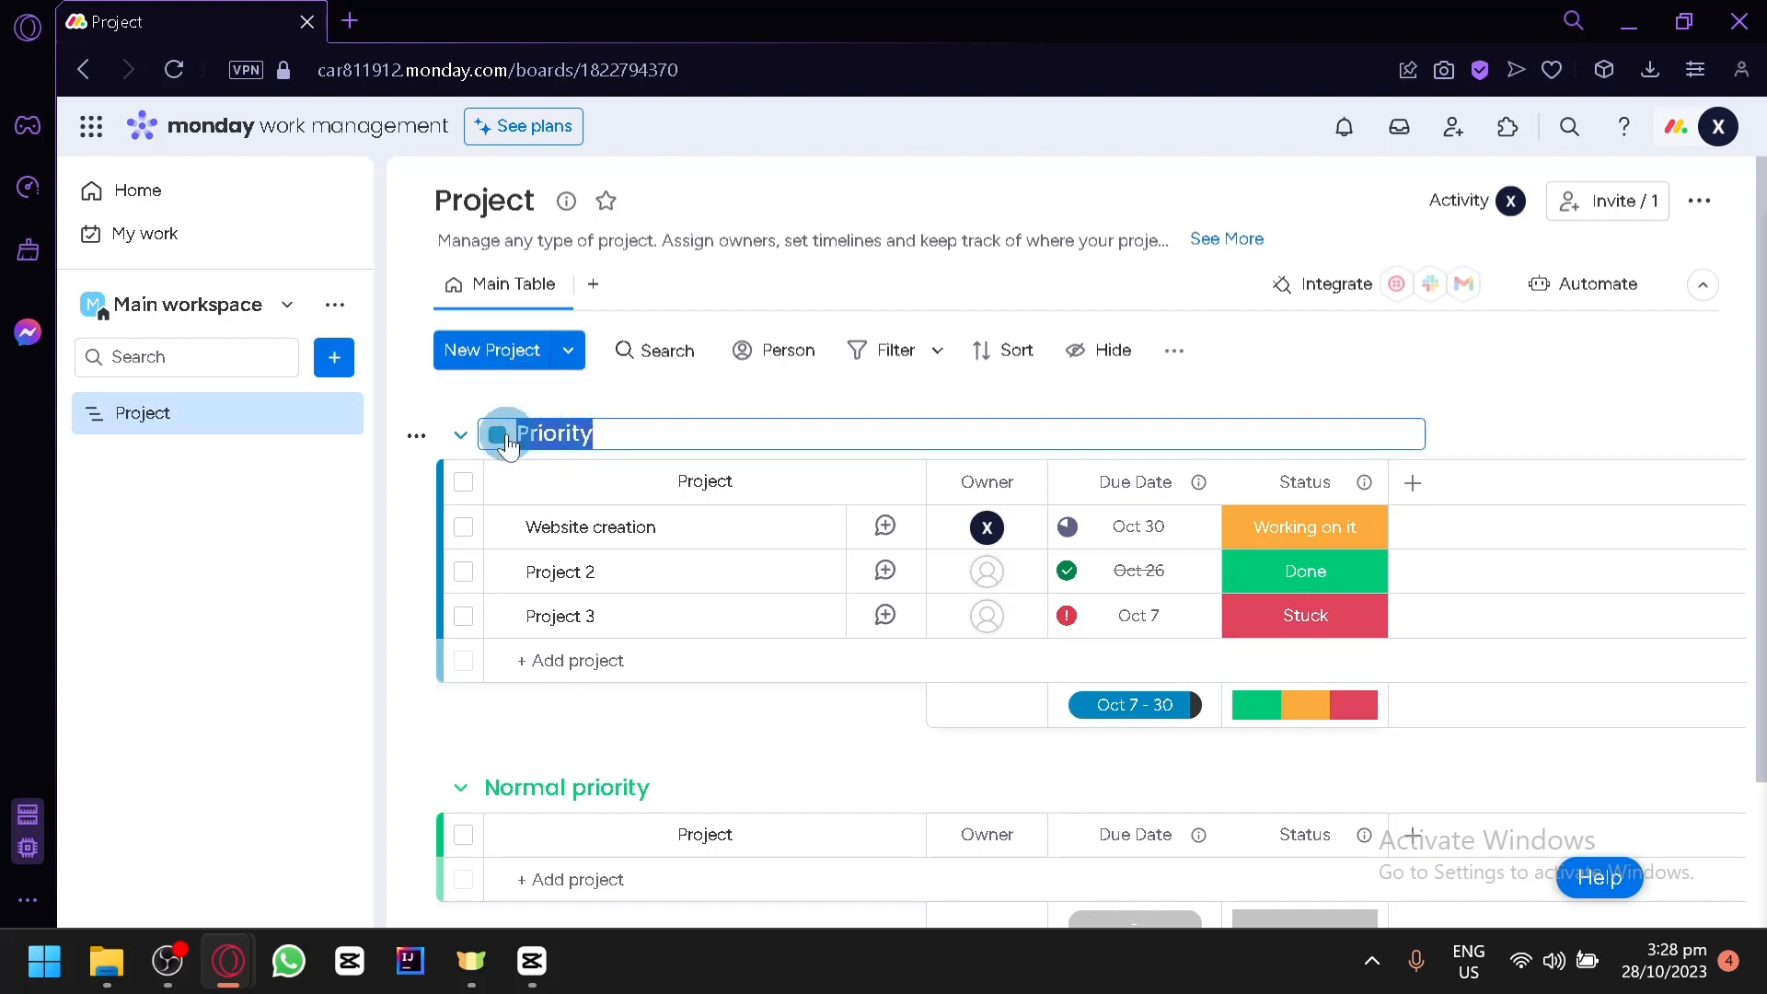
{"action": "type", "text": "Website"}
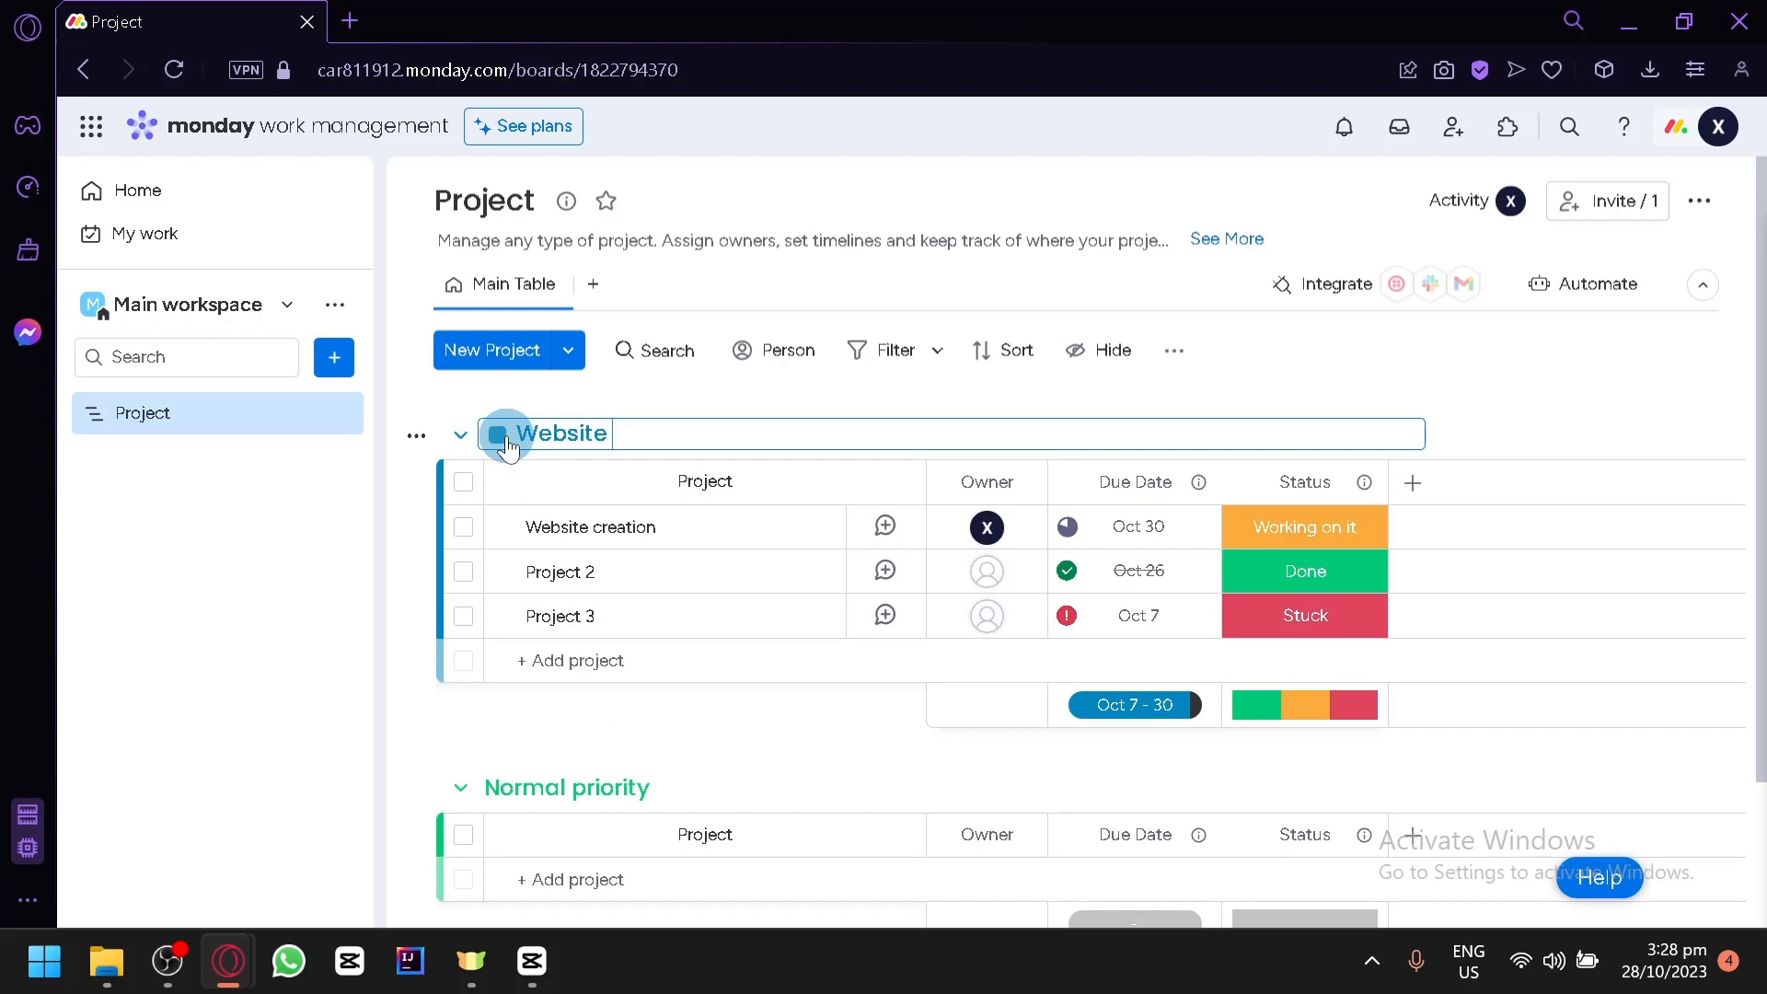
- Rename the Normal priority group as "Office"
{"action": "left_click", "coordinate": [635, 787]}
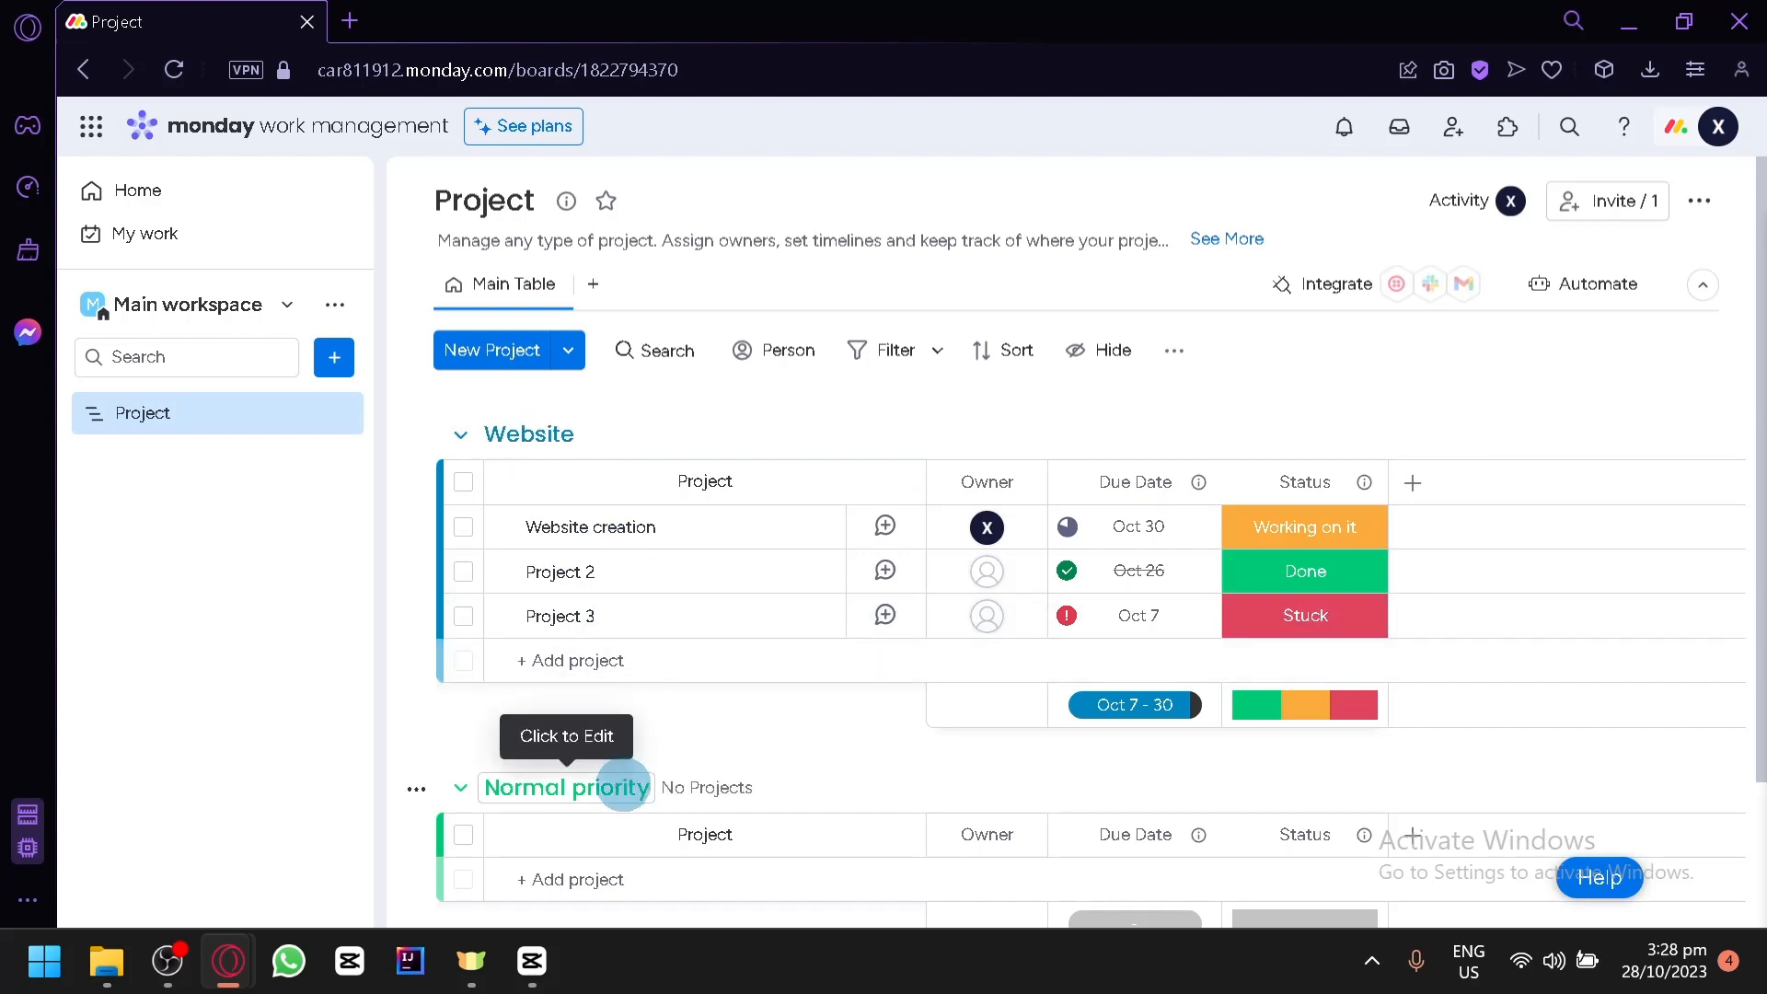
{"action": "key", "text": "BackSpace"}
{"action": "key", "text": "BackSpace"}
{"action": "key", "text": "BackSpace"}
{"action": "key", "text": "BackSpace"}
{"action": "key", "text": "BackSpace"}
{"action": "key", "text": "BackSpace"}
{"action": "key", "text": "BackSpace"}
{"action": "key", "text": "BackSpace"}
{"action": "key", "text": "BackSpace"}
{"action": "key", "text": "BackSpace"}
{"action": "key", "text": "BackSpace"}
{"action": "key", "text": "BackSpace"}
{"action": "key", "text": "BackSpace"}
{"action": "key", "text": "BackSpace"}
{"action": "key", "text": "BackSpace"}
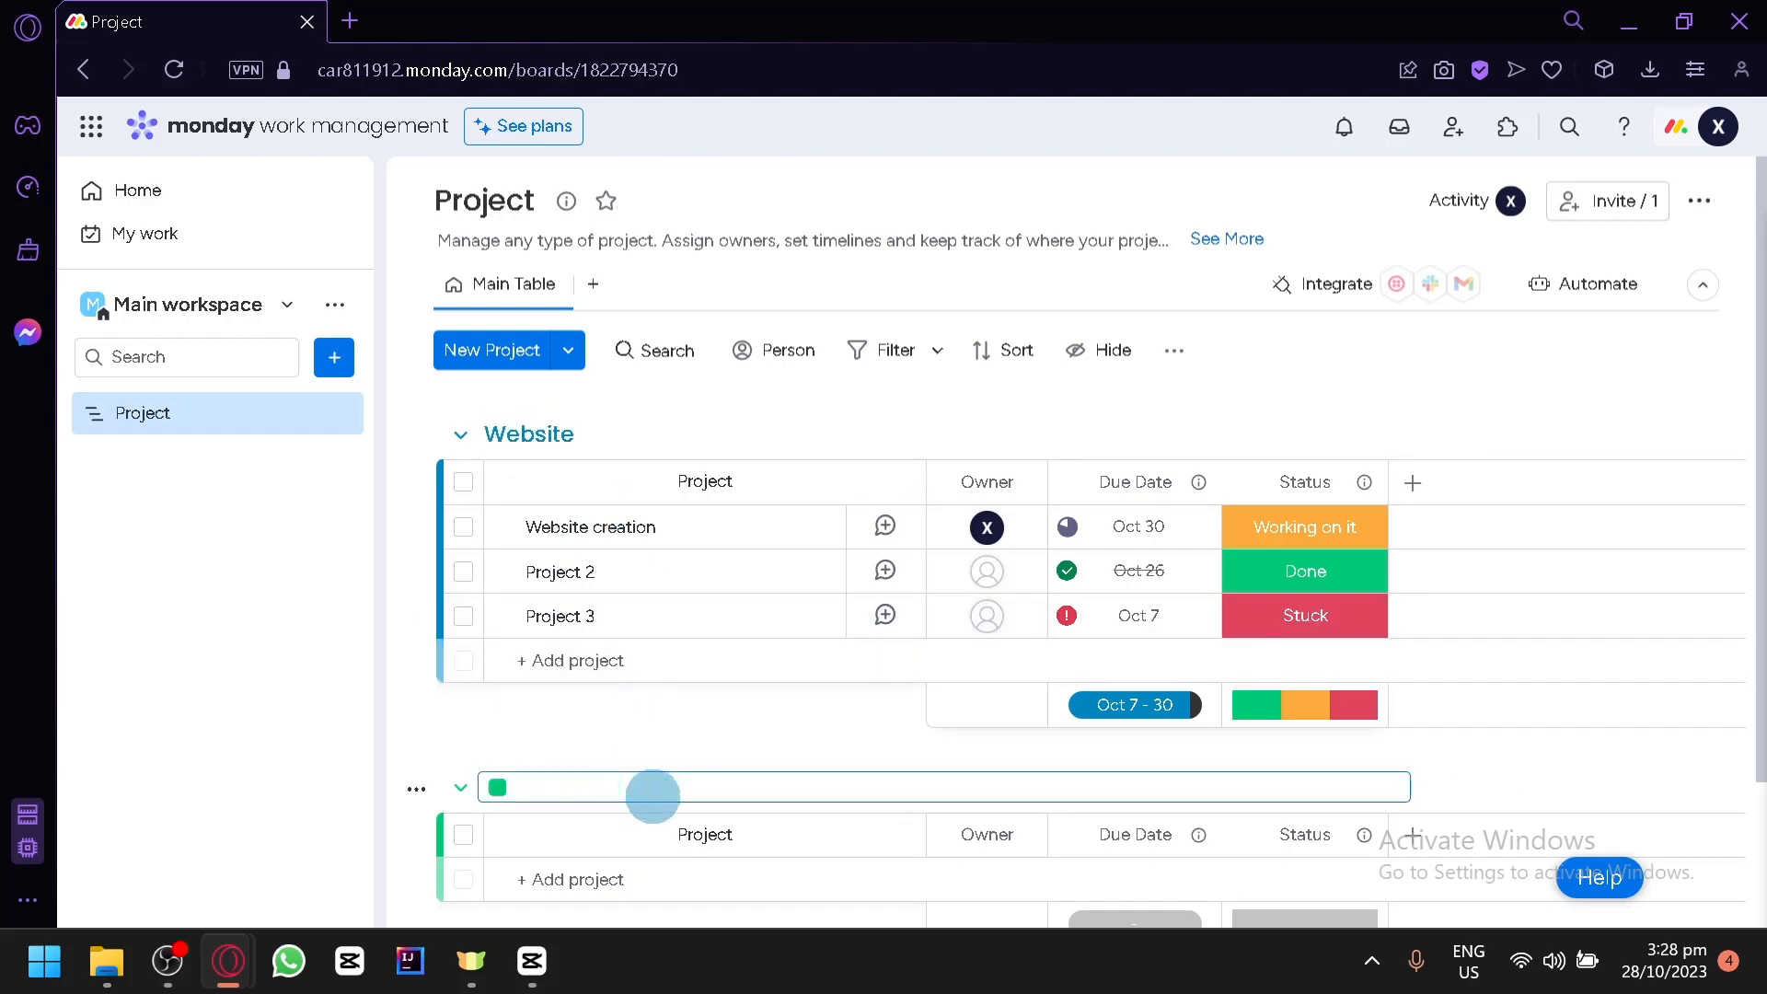
{"action": "type", "text": "Office"}
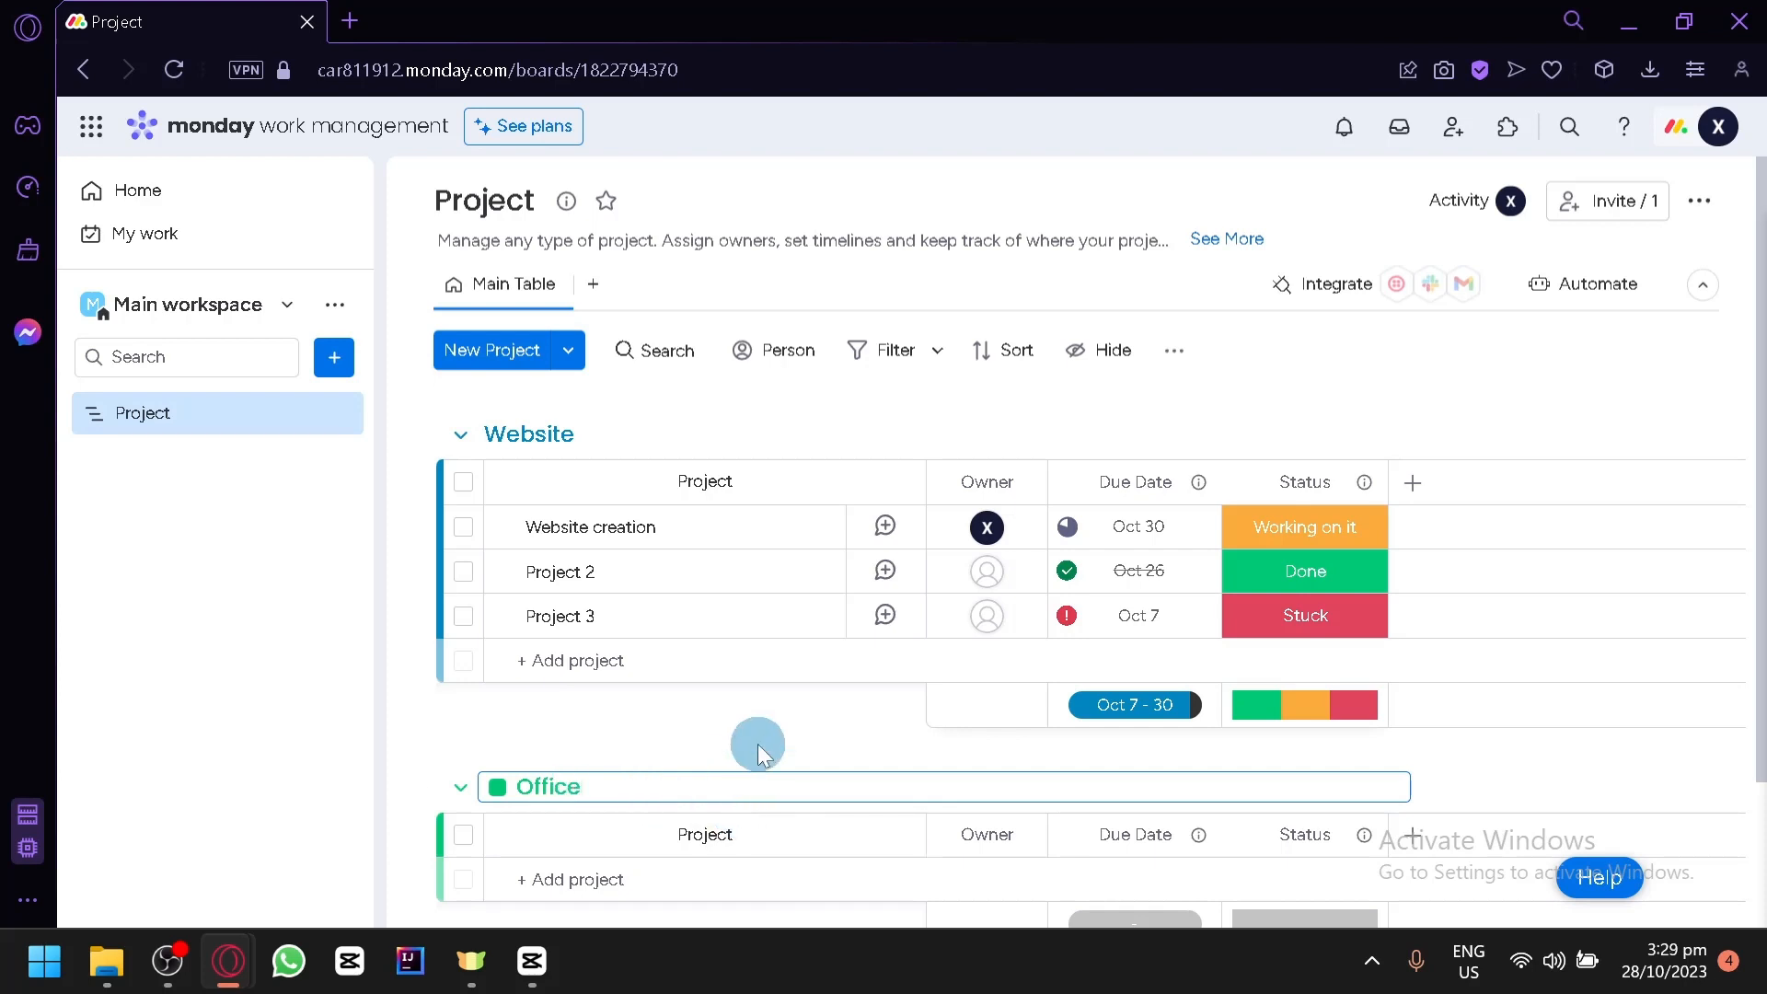
{"action": "left_click", "coordinate": [757, 742]}
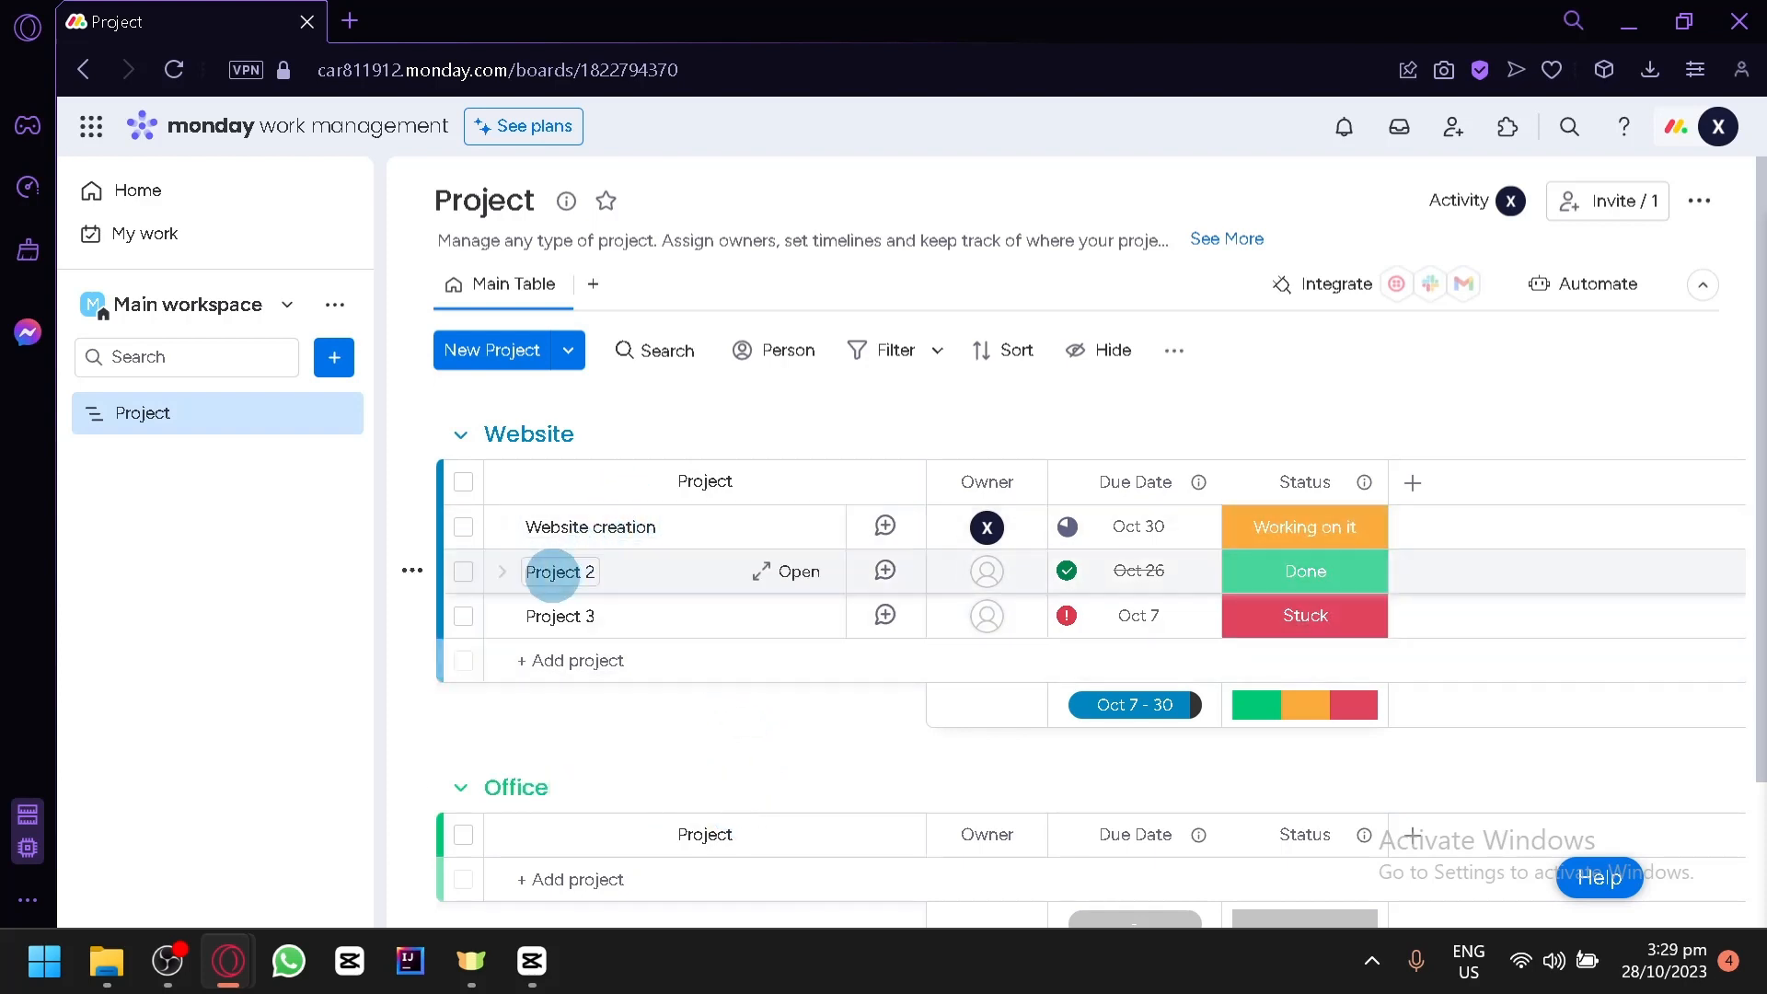
- Rename the Project 2 item in the Website group as "Buy a domain"
{"action": "left_click", "coordinate": [597, 572]}
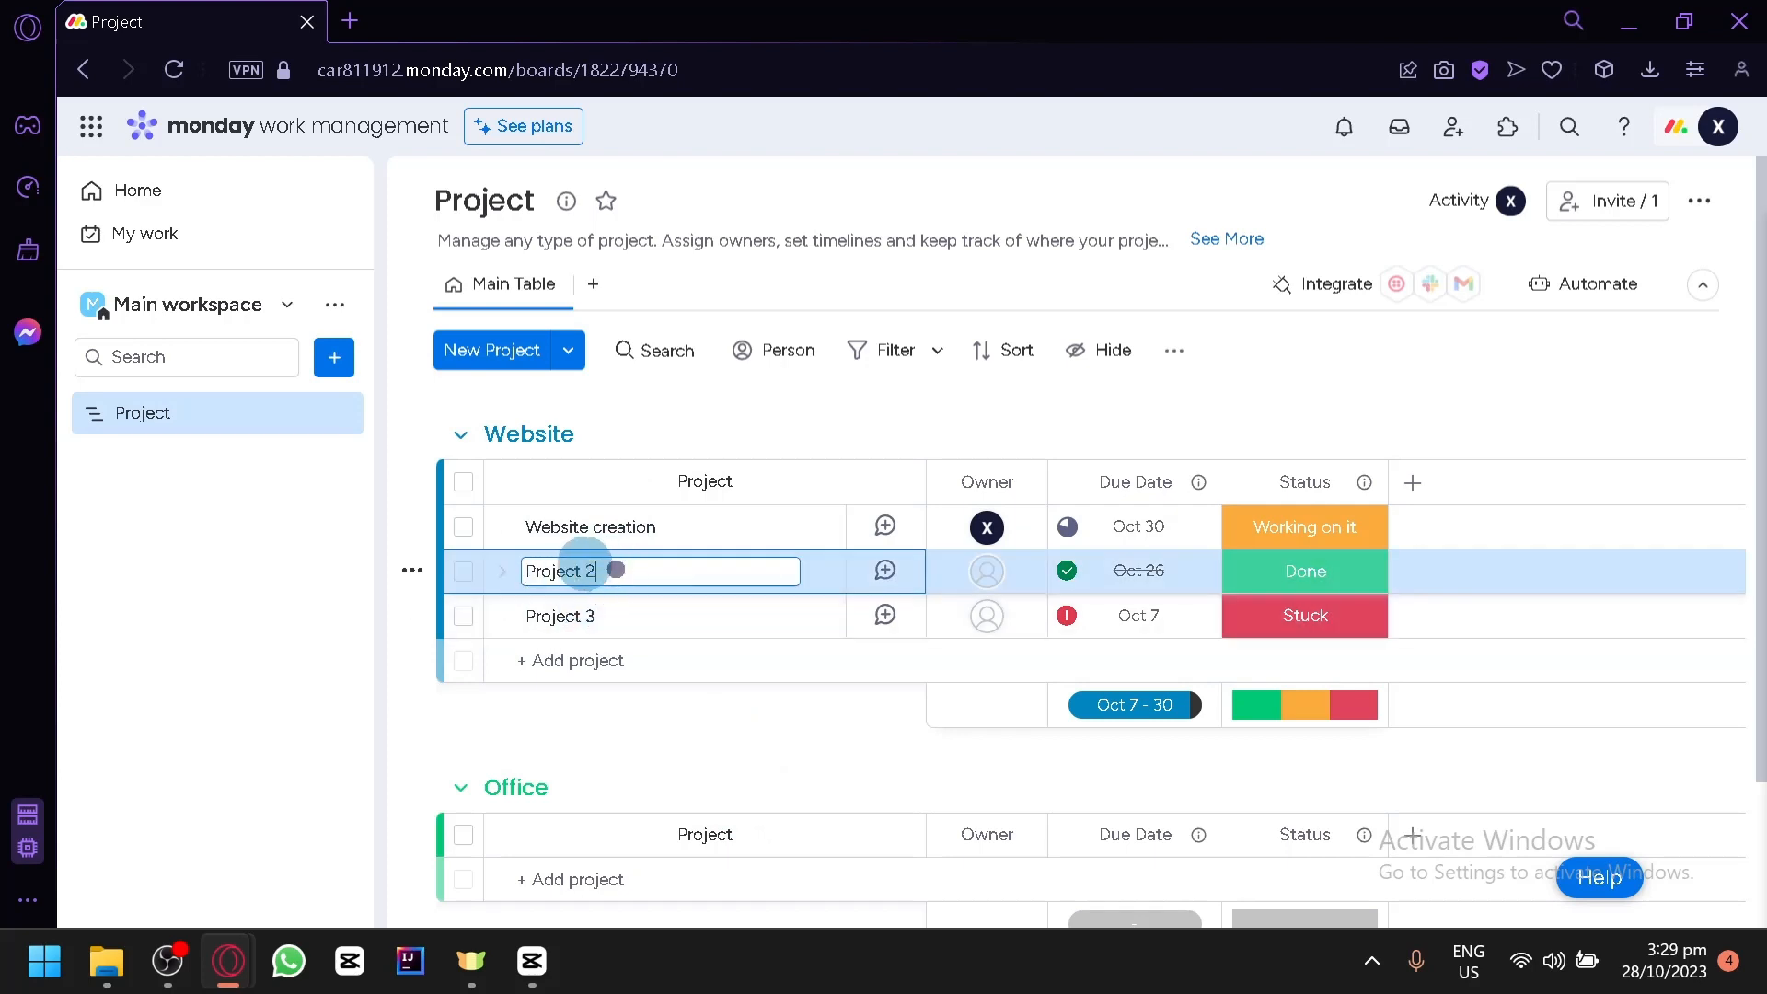
{"action": "left_click_drag", "start_coordinate": [611, 571], "coordinate": [525, 571]}
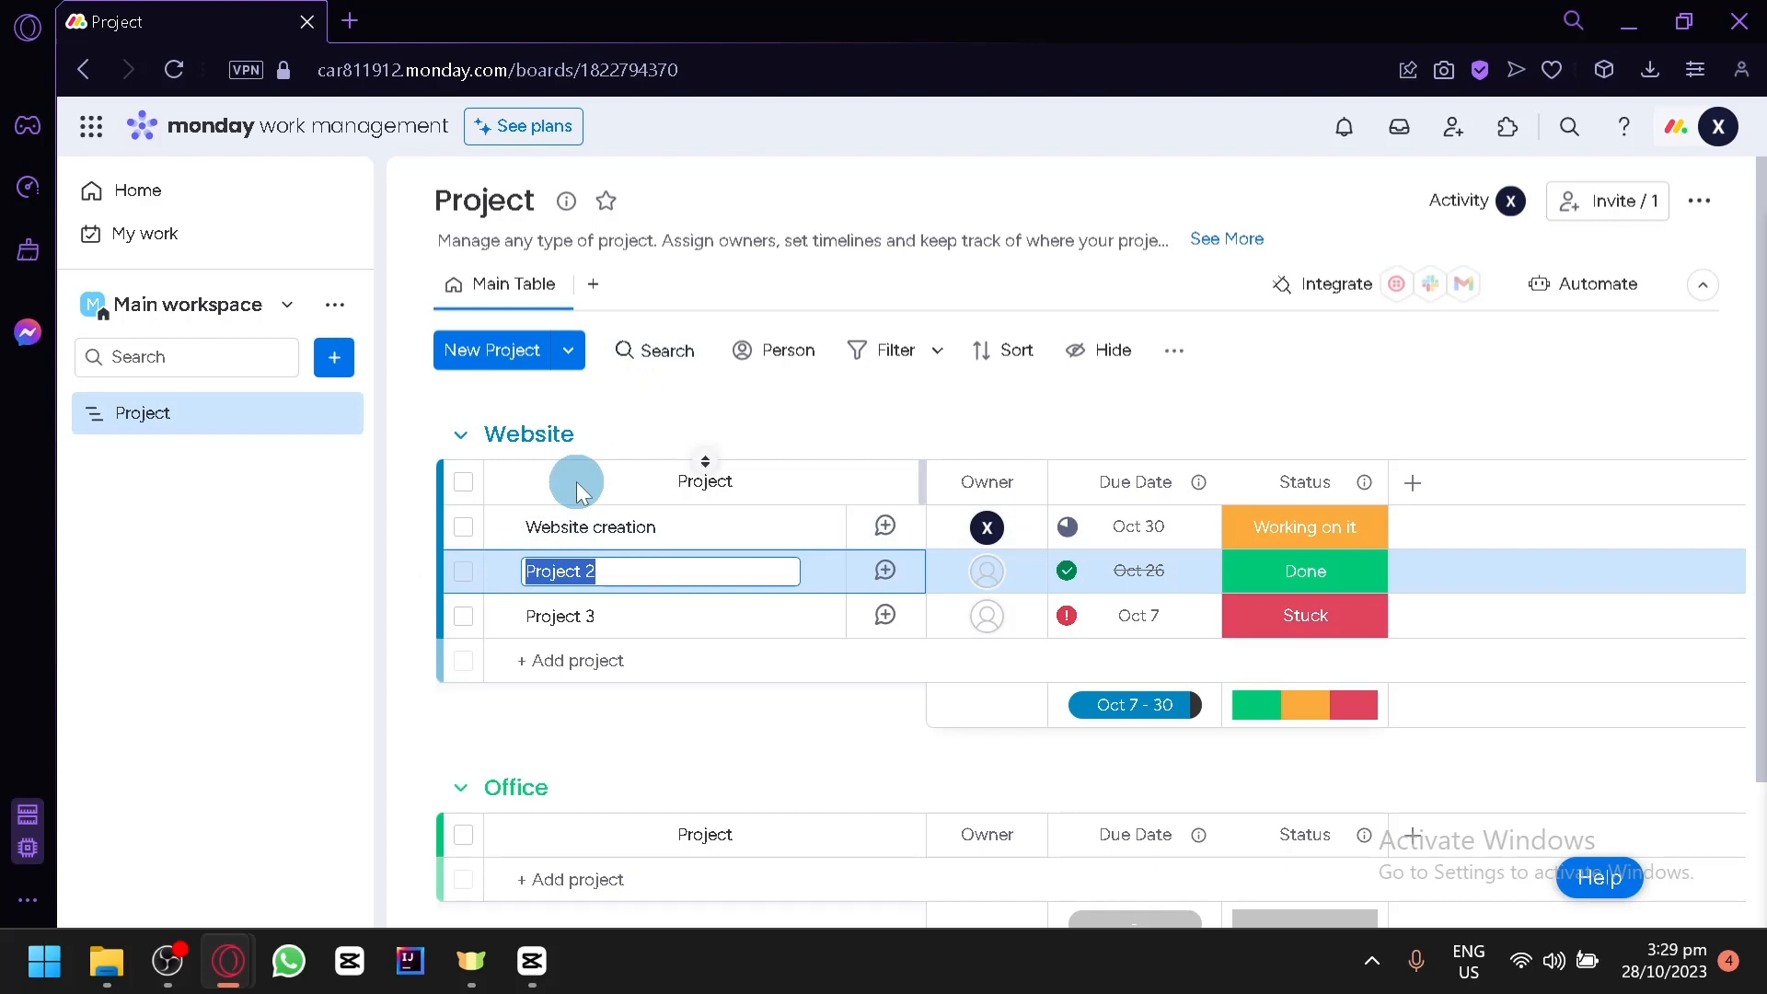
{"action": "type", "text": "Buy a domain"}
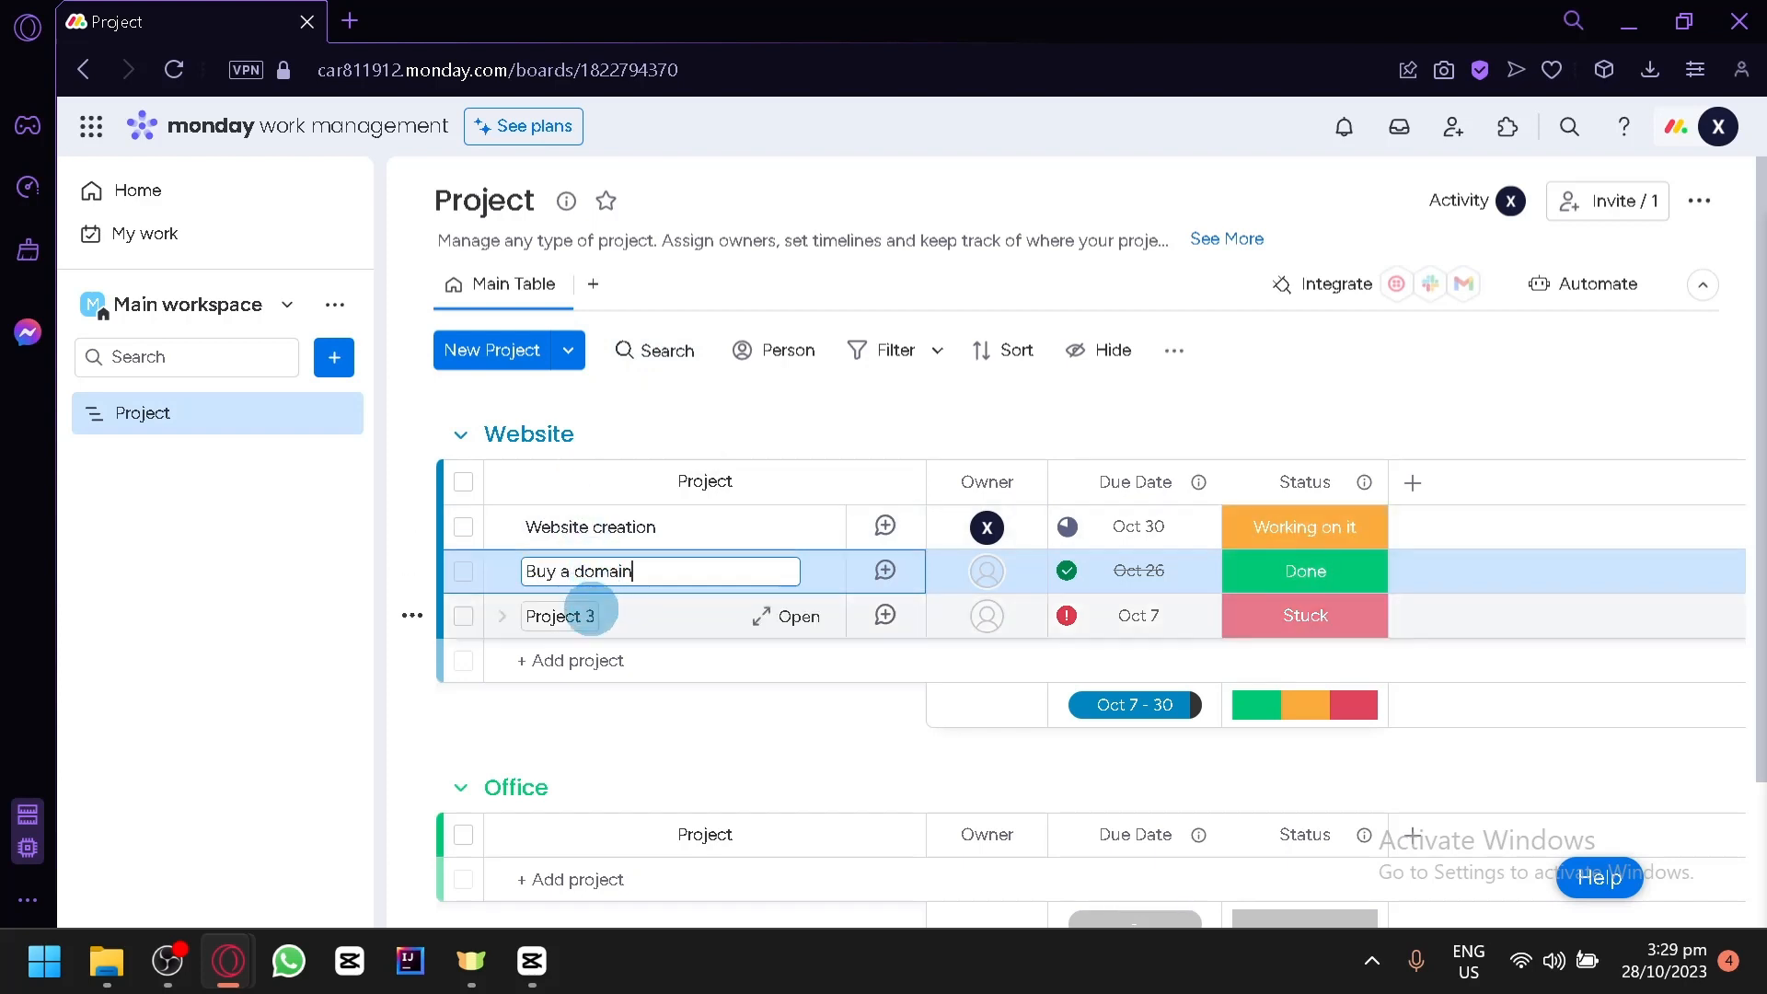
- Rename the Project 3 item in the Website group as "Promote website"
{"action": "left_click", "coordinate": [598, 616]}
{"action": "left_click_drag", "start_coordinate": [598, 617], "coordinate": [511, 618]}
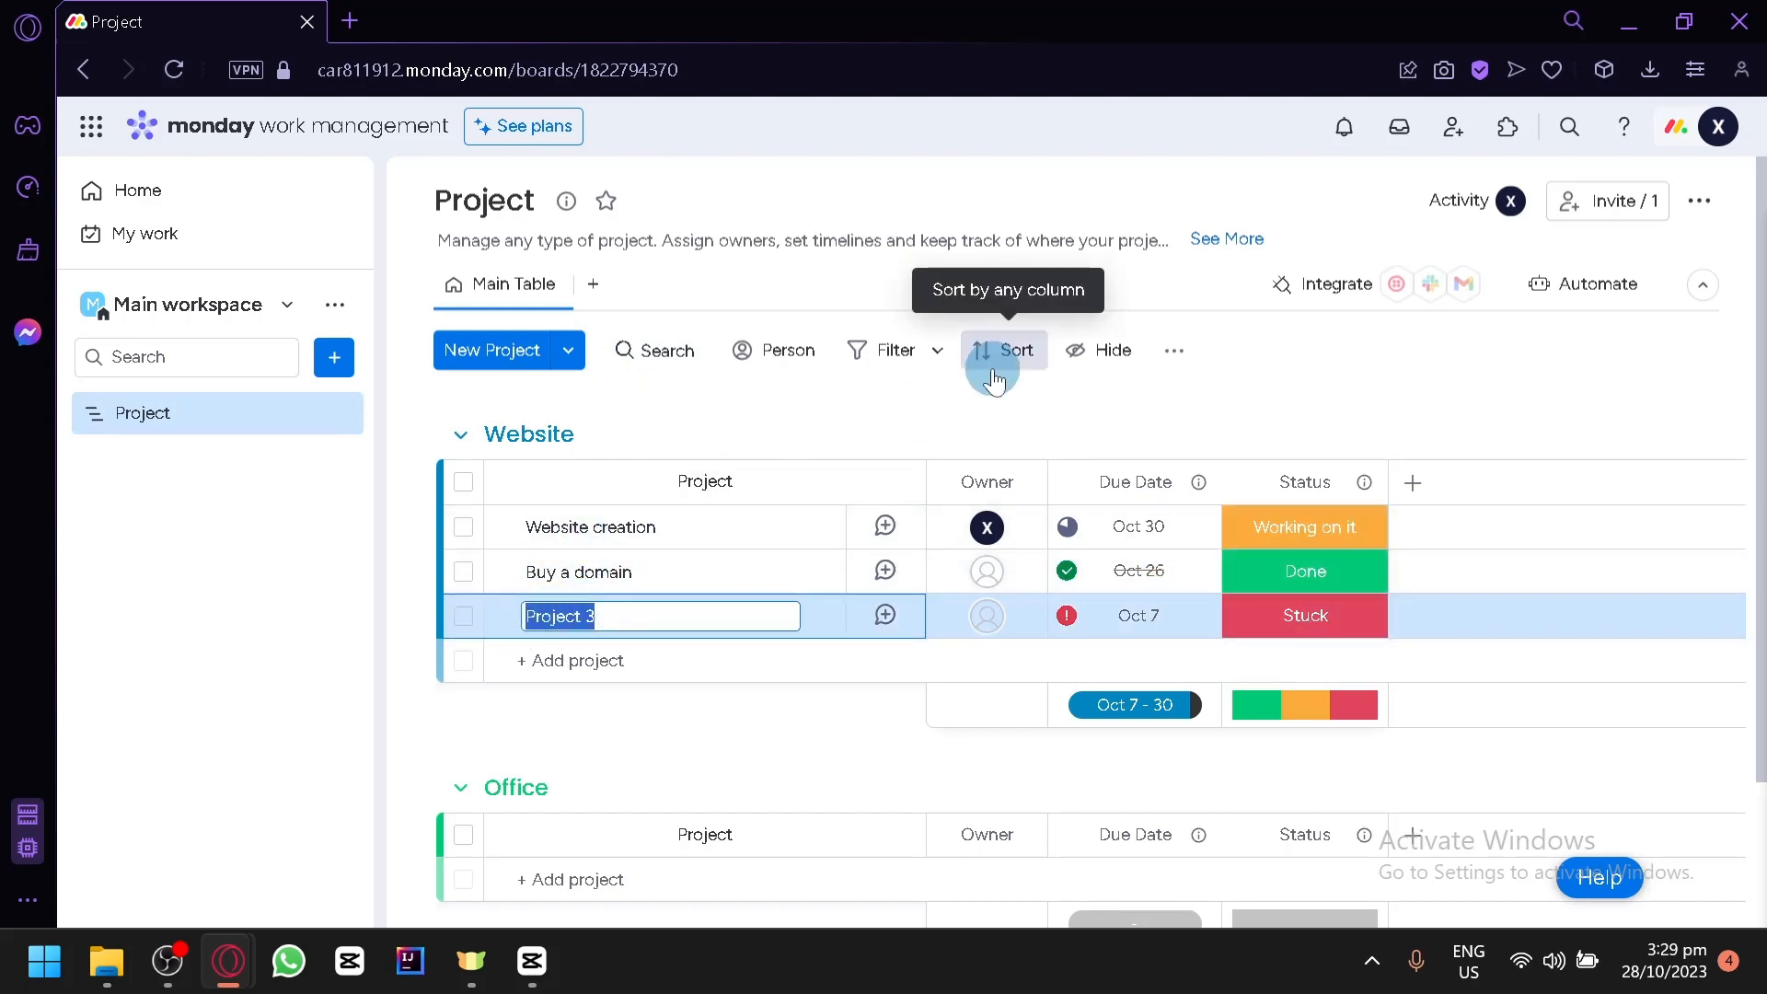
{"action": "type", "text": "Promot"}
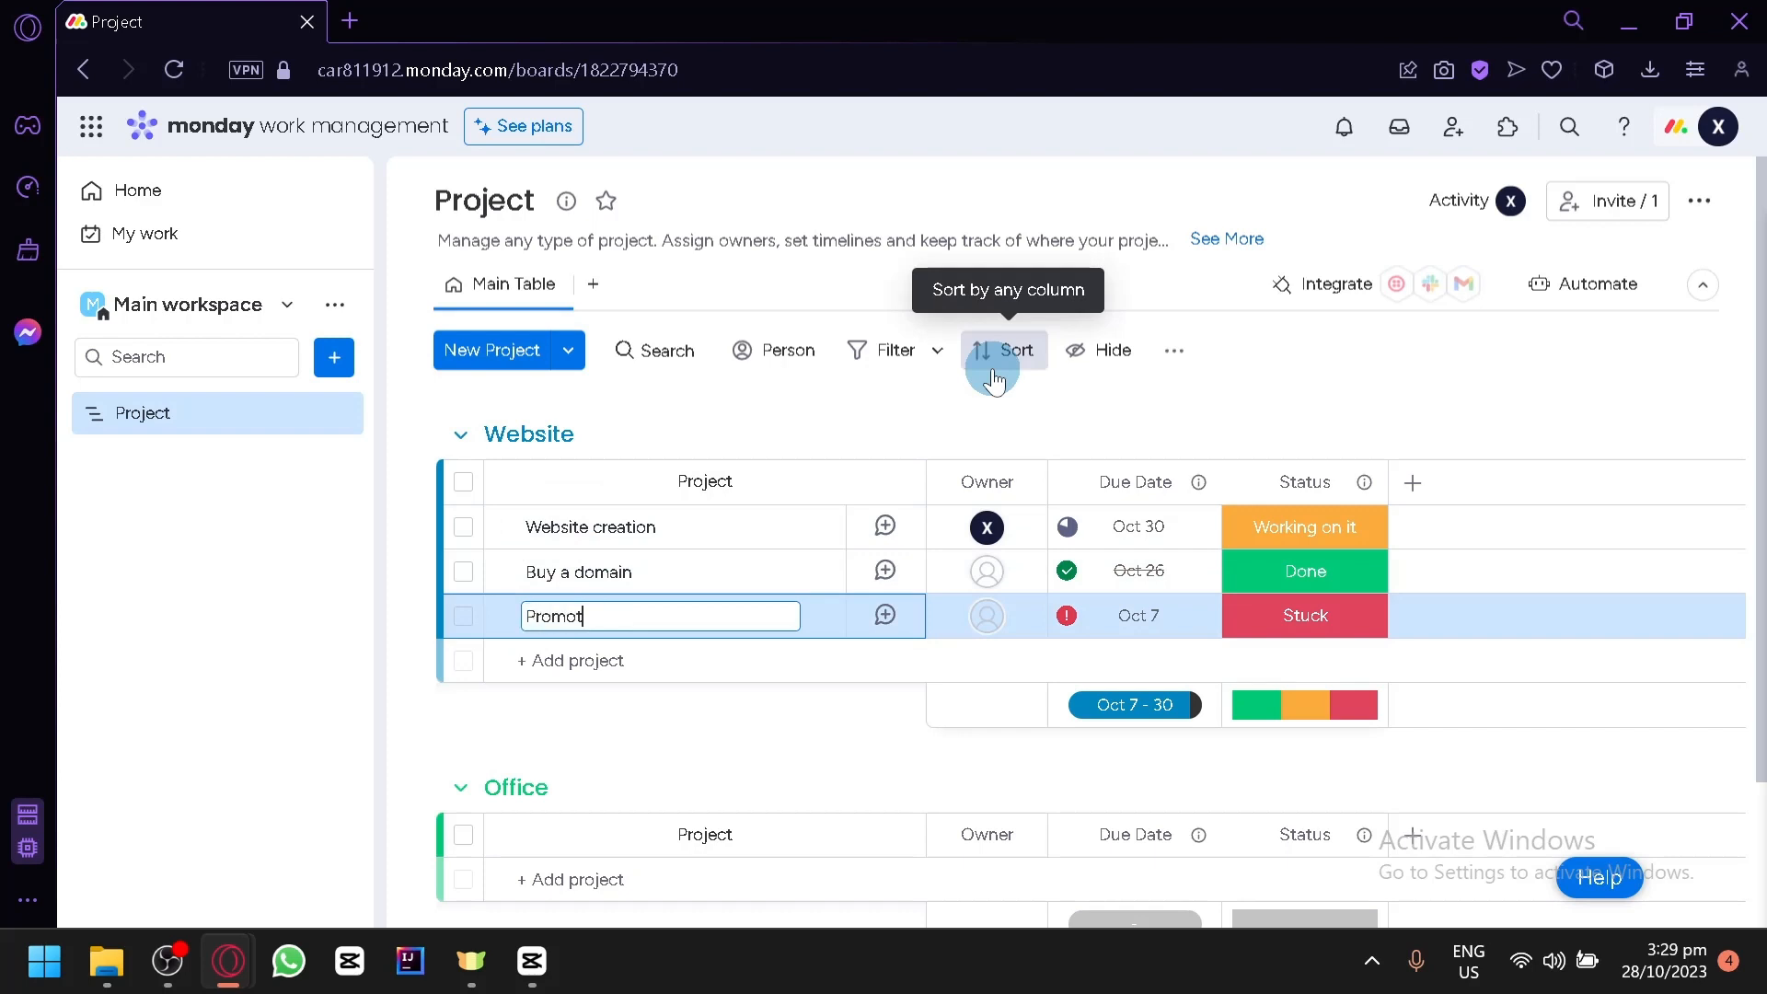
{"action": "type", "text": "e website"}
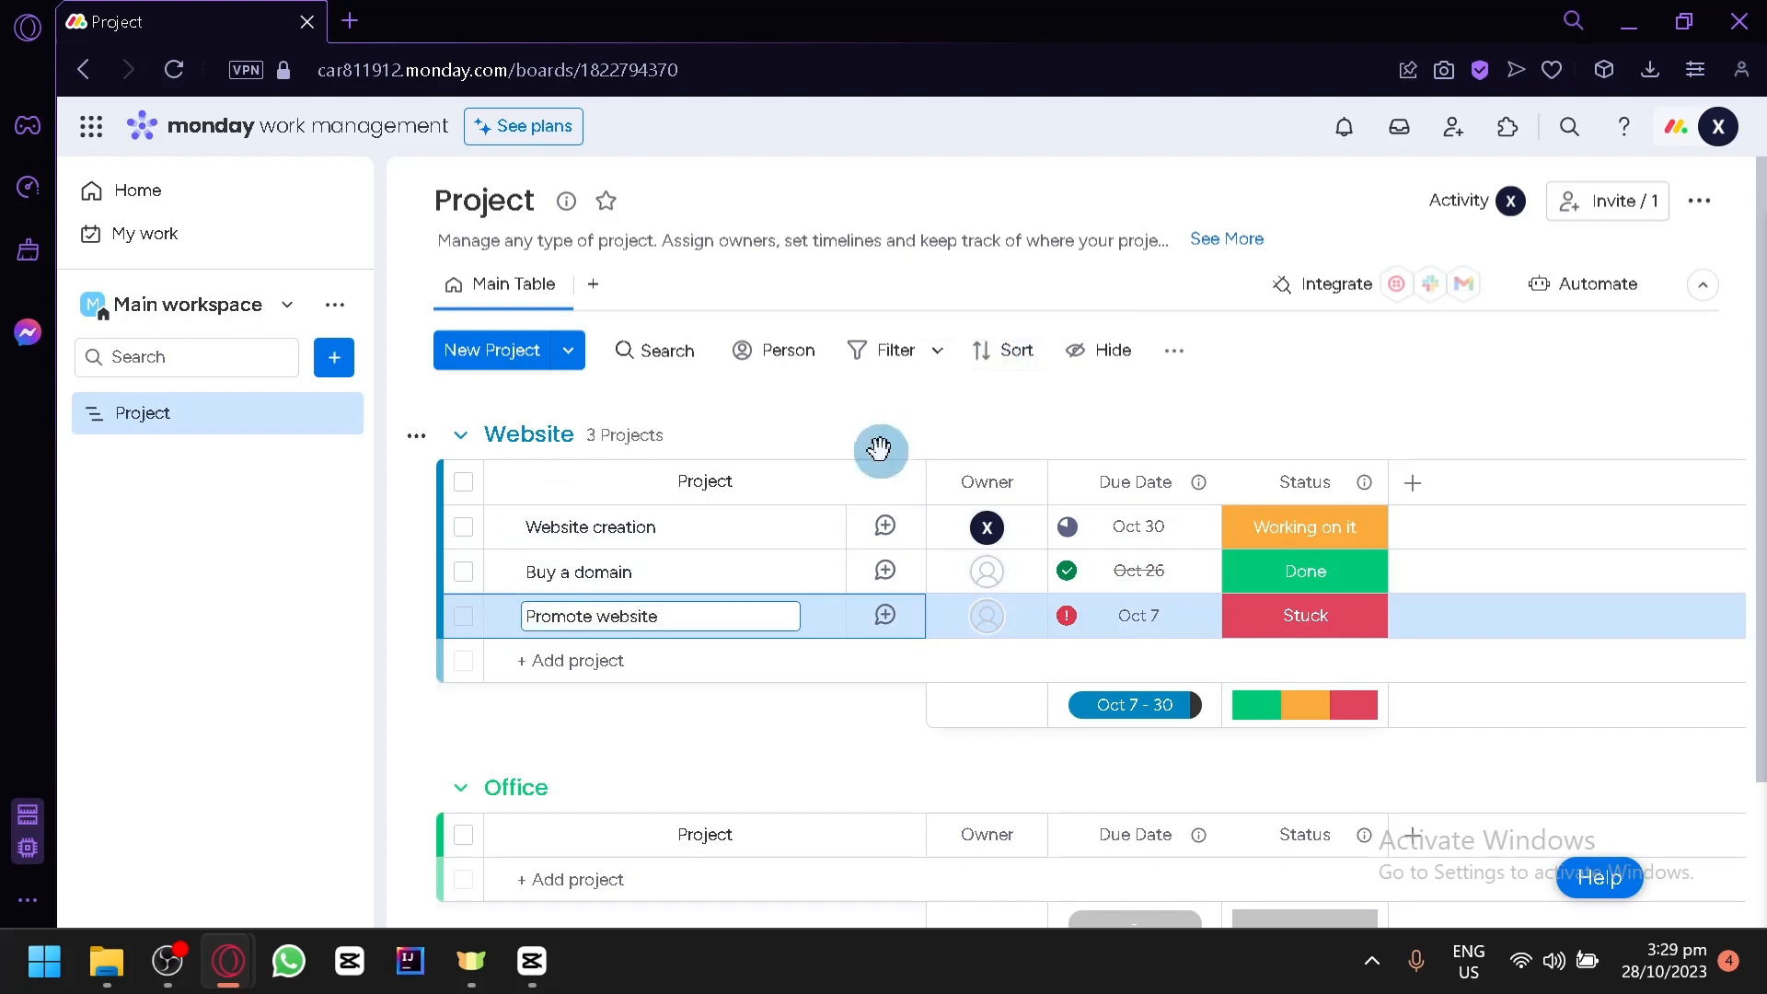
{"action": "left_click", "coordinate": [802, 737]}
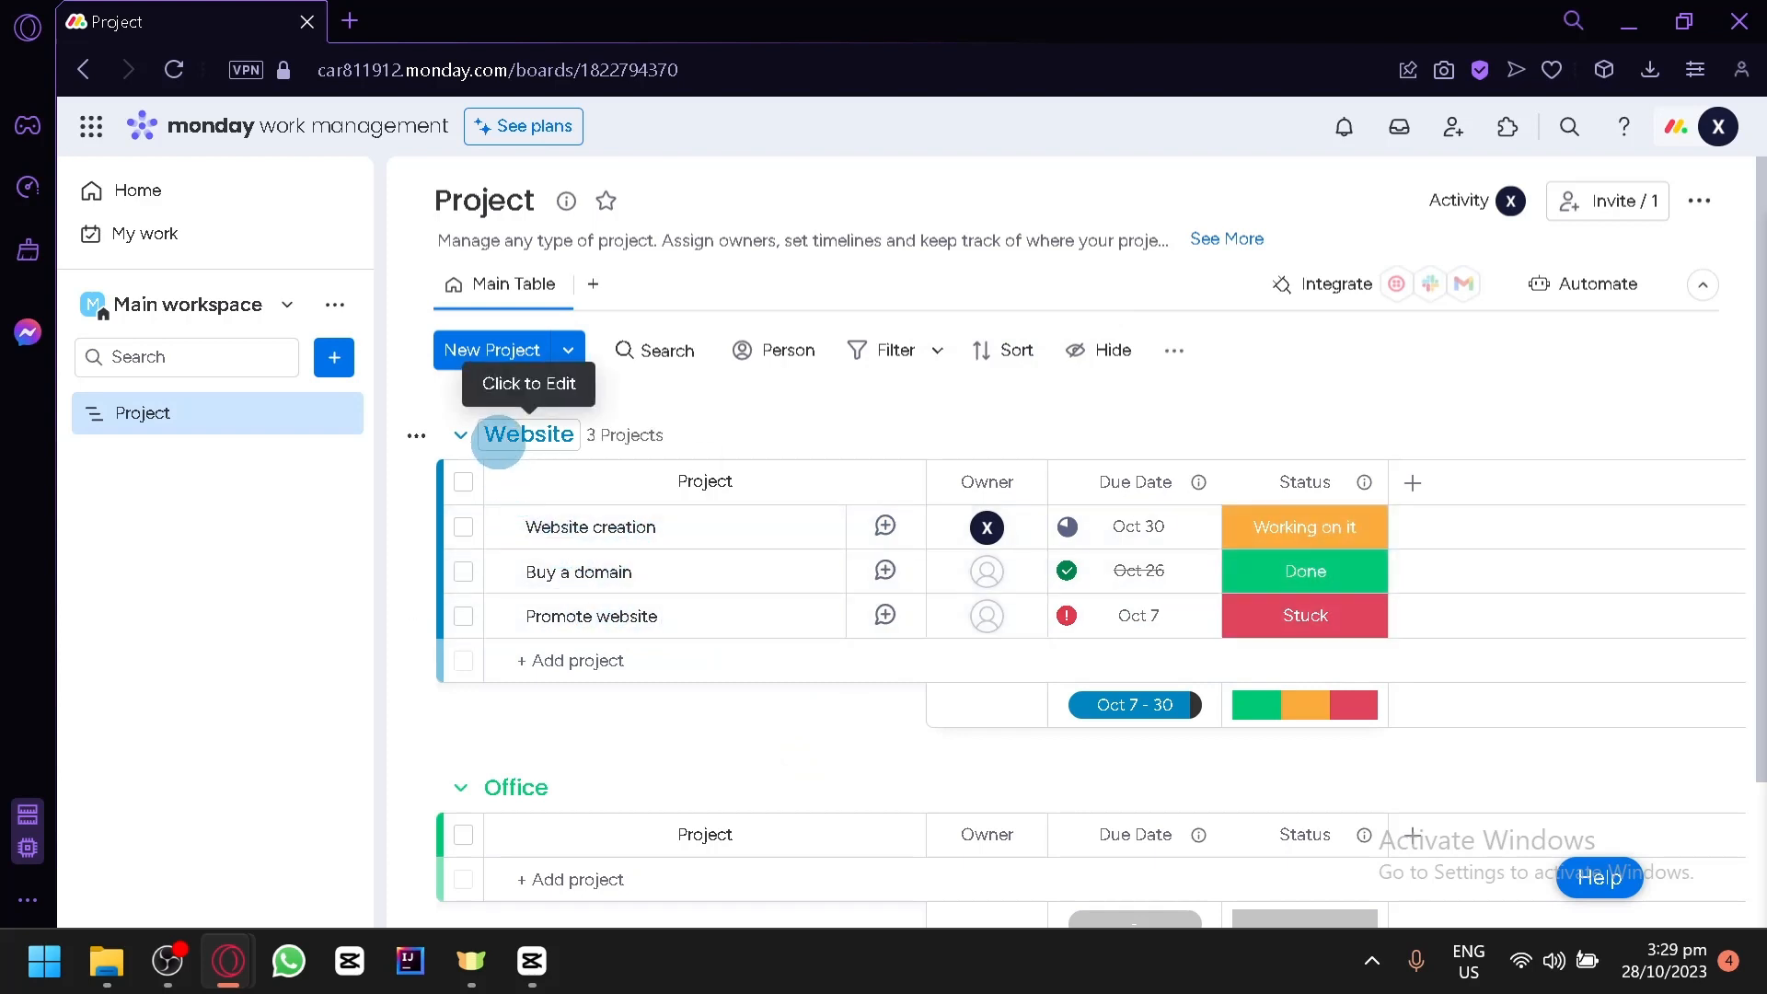
{"action": "left_click", "coordinate": [498, 441]}
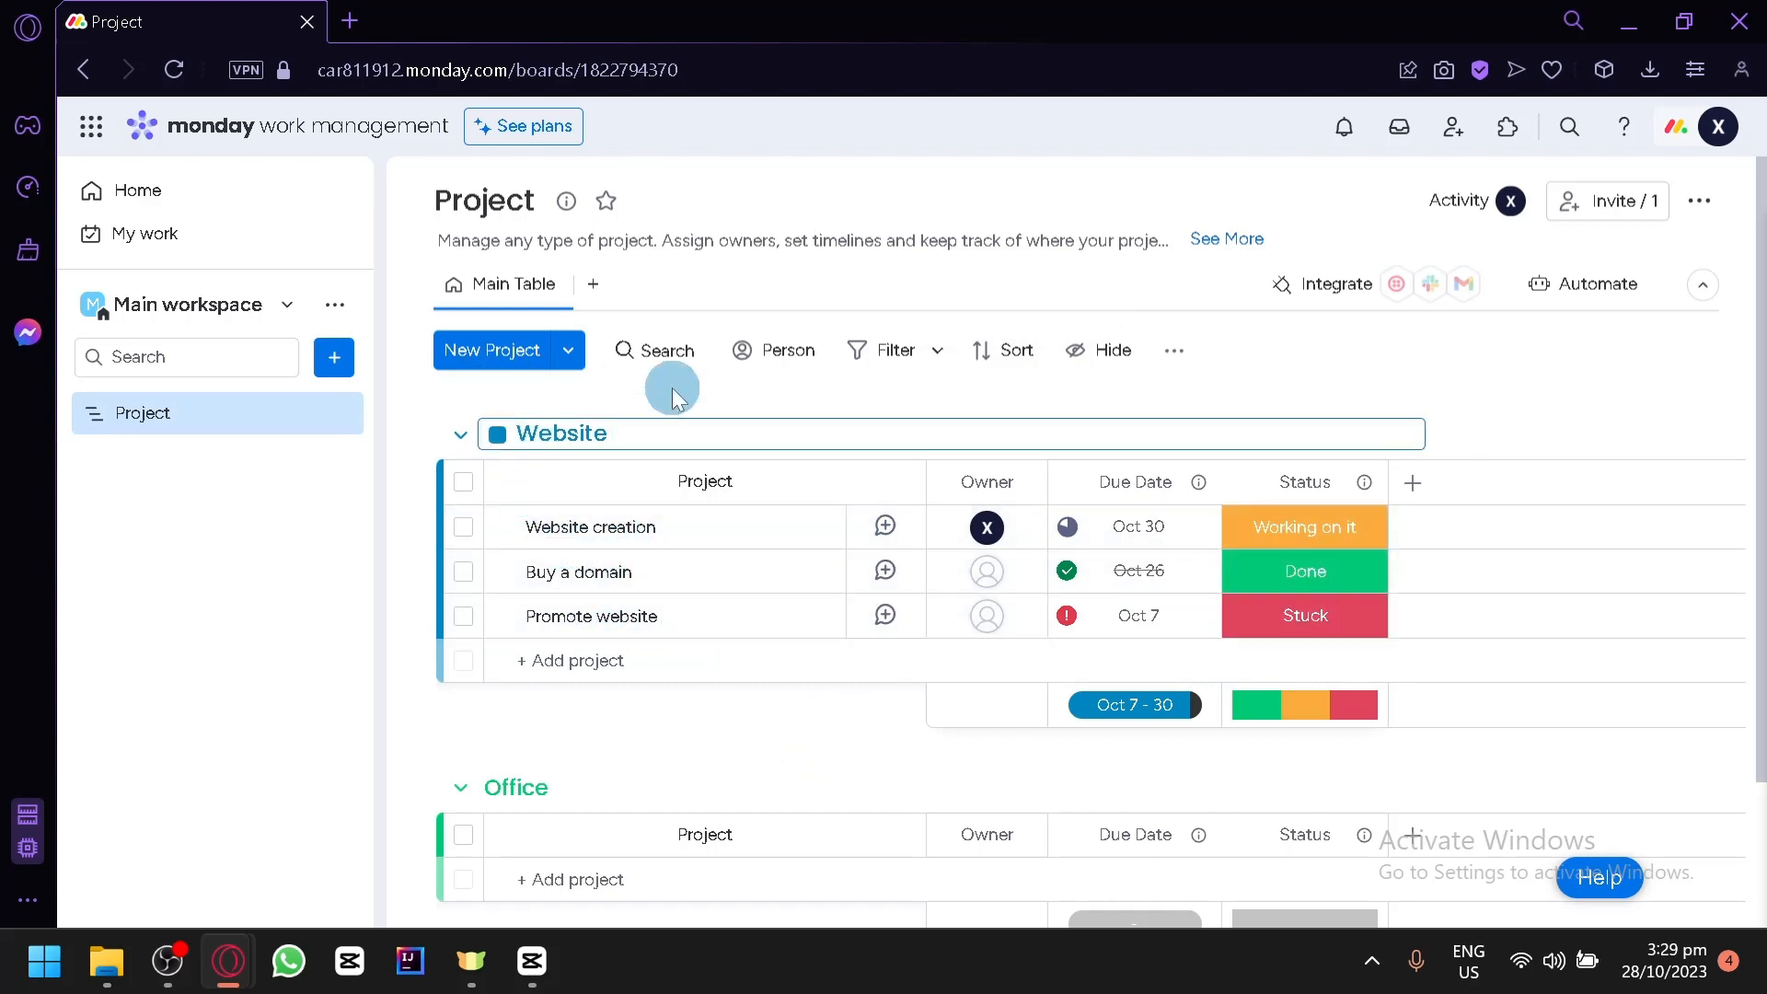
{"action": "left_click", "coordinate": [784, 728]}
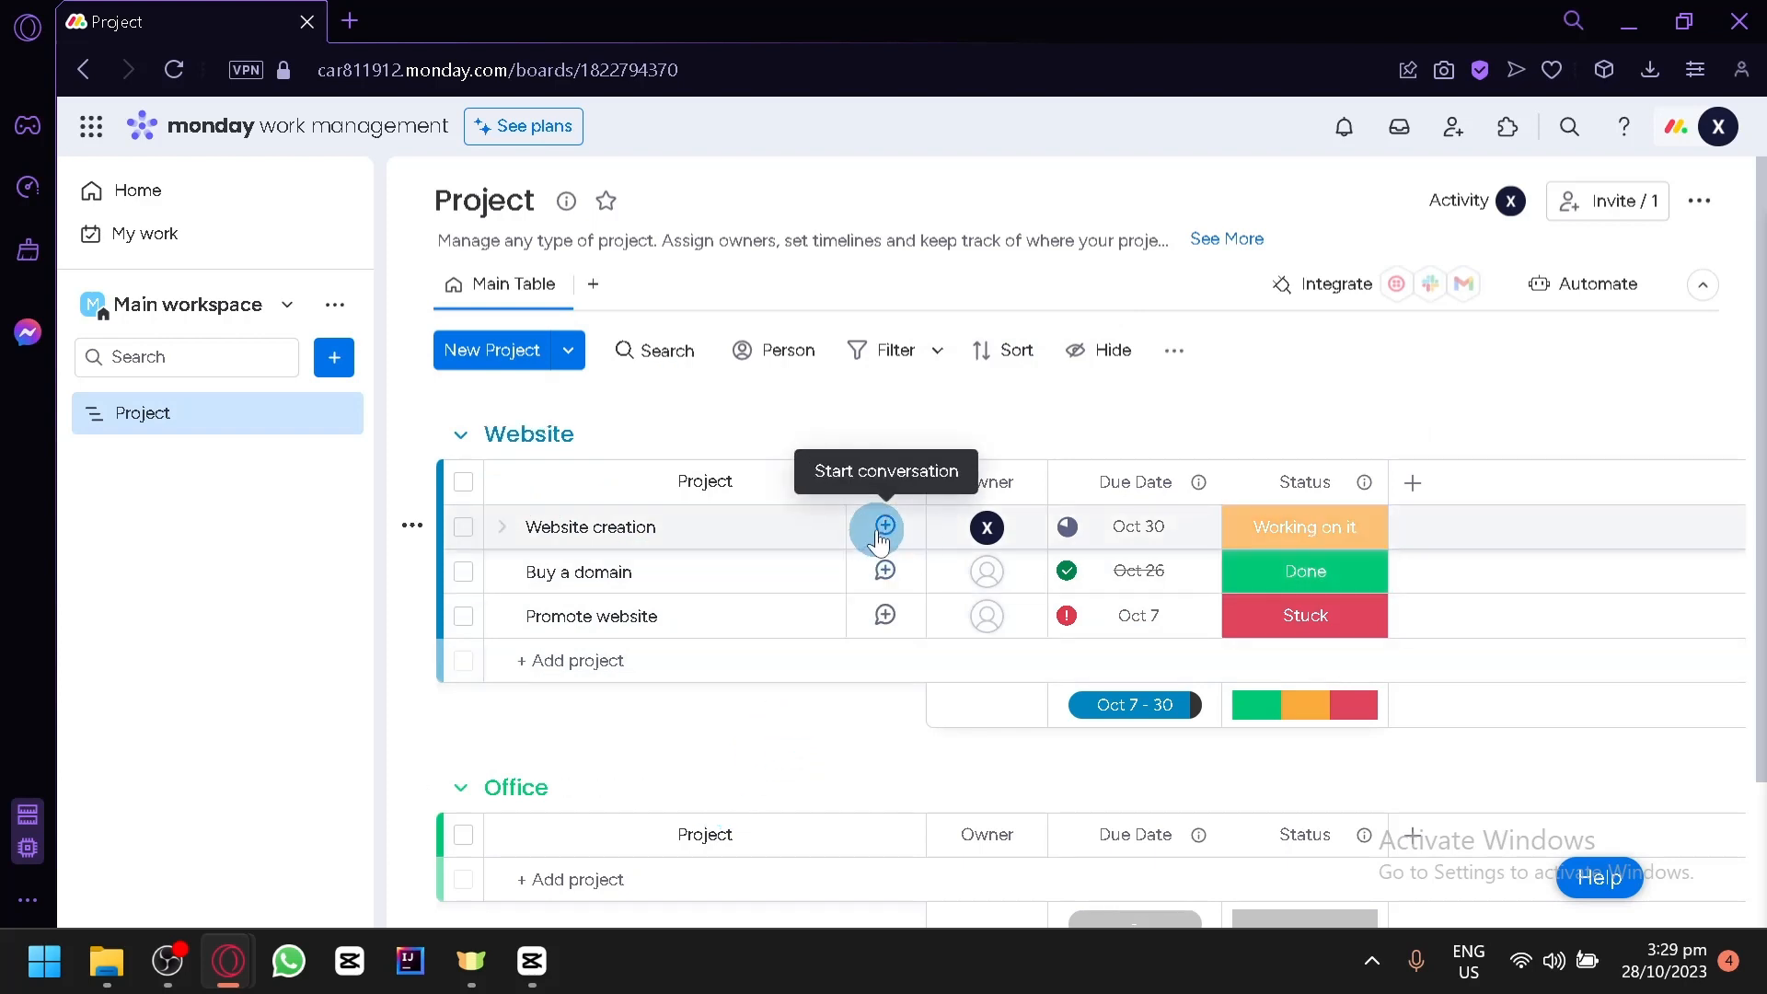
- Write an update on the Website creation item reading "Found a theme that would look great with our company"
{"action": "left_click", "coordinate": [879, 539]}
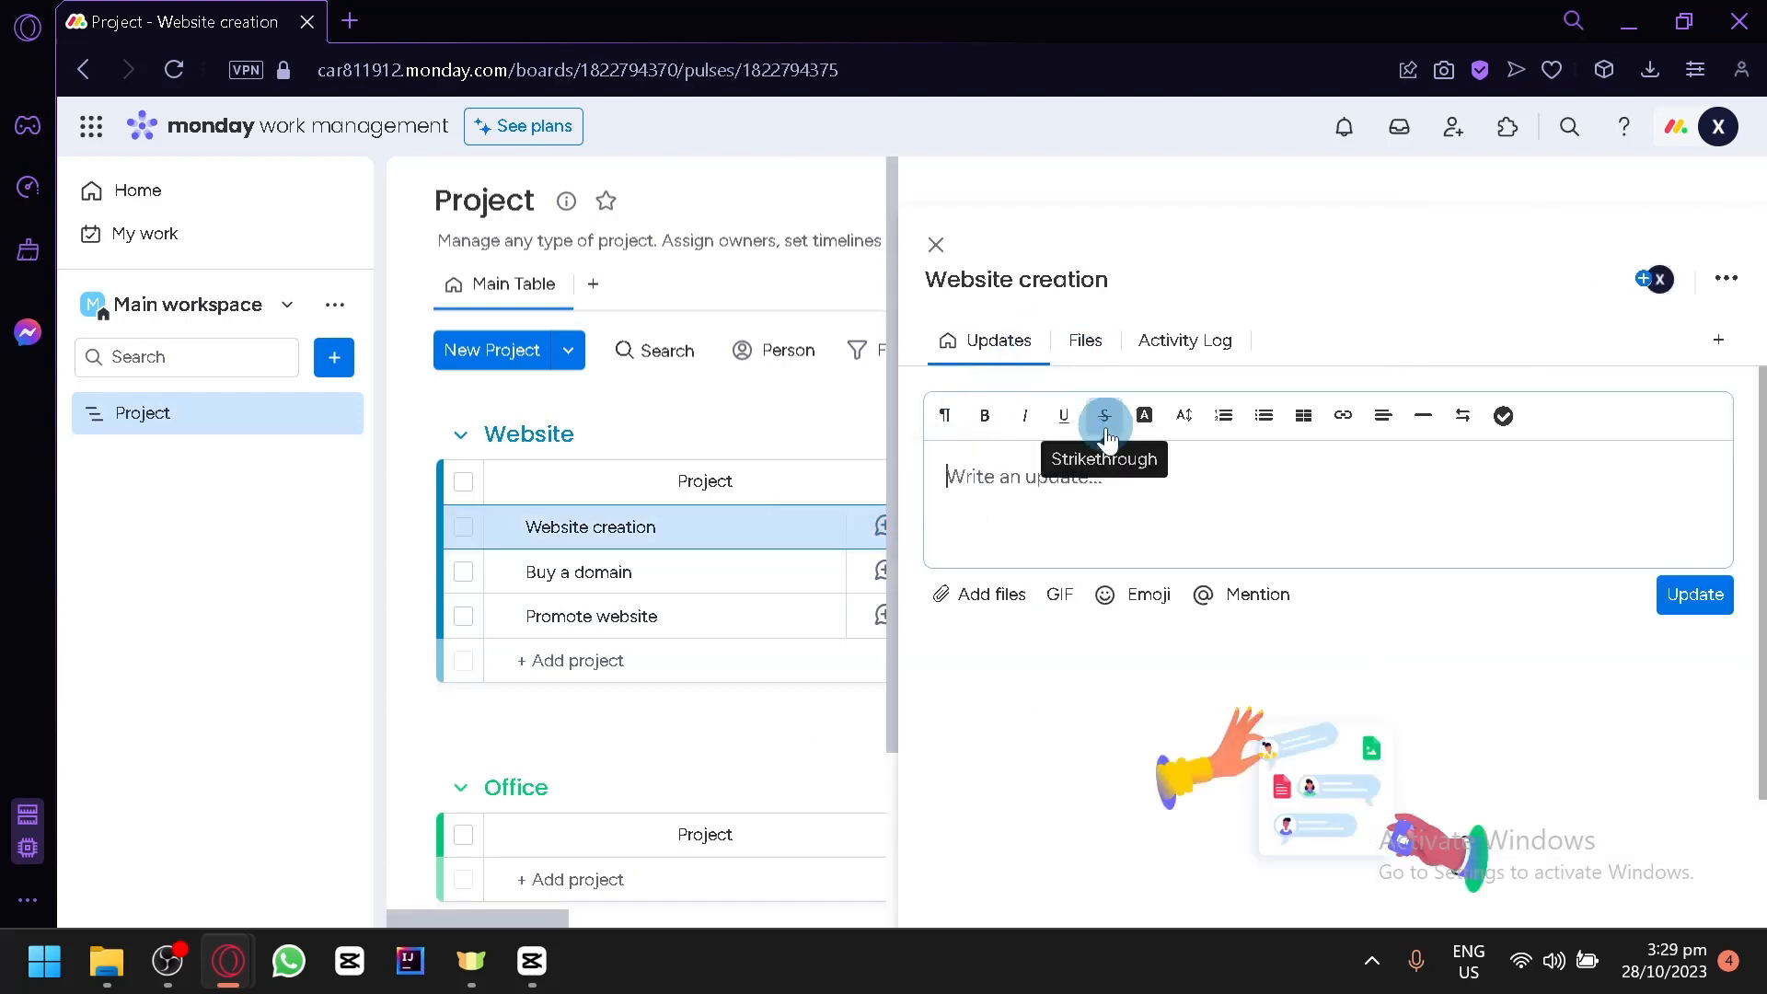
{"action": "left_click", "coordinate": [1111, 485]}
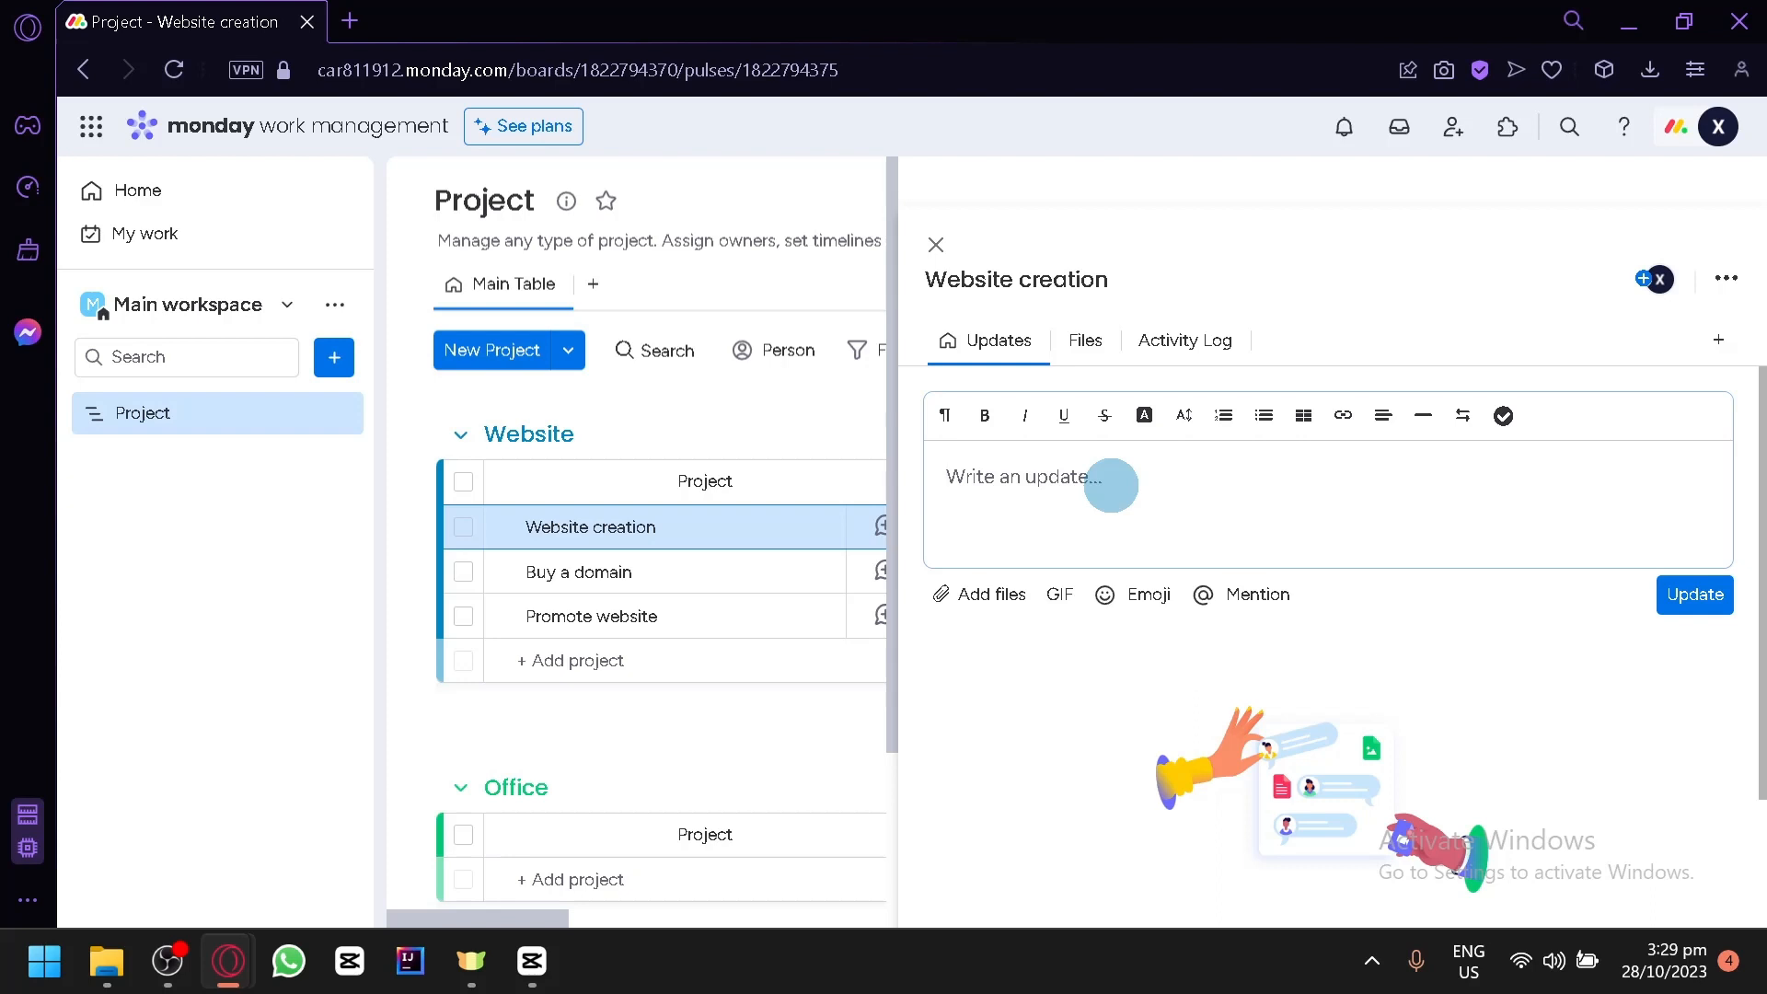
{"action": "type", "text": "Found a teh"}
{"action": "key", "text": "BackSpace"}
{"action": "key", "text": "BackSpace"}
{"action": "type", "text": "h"}
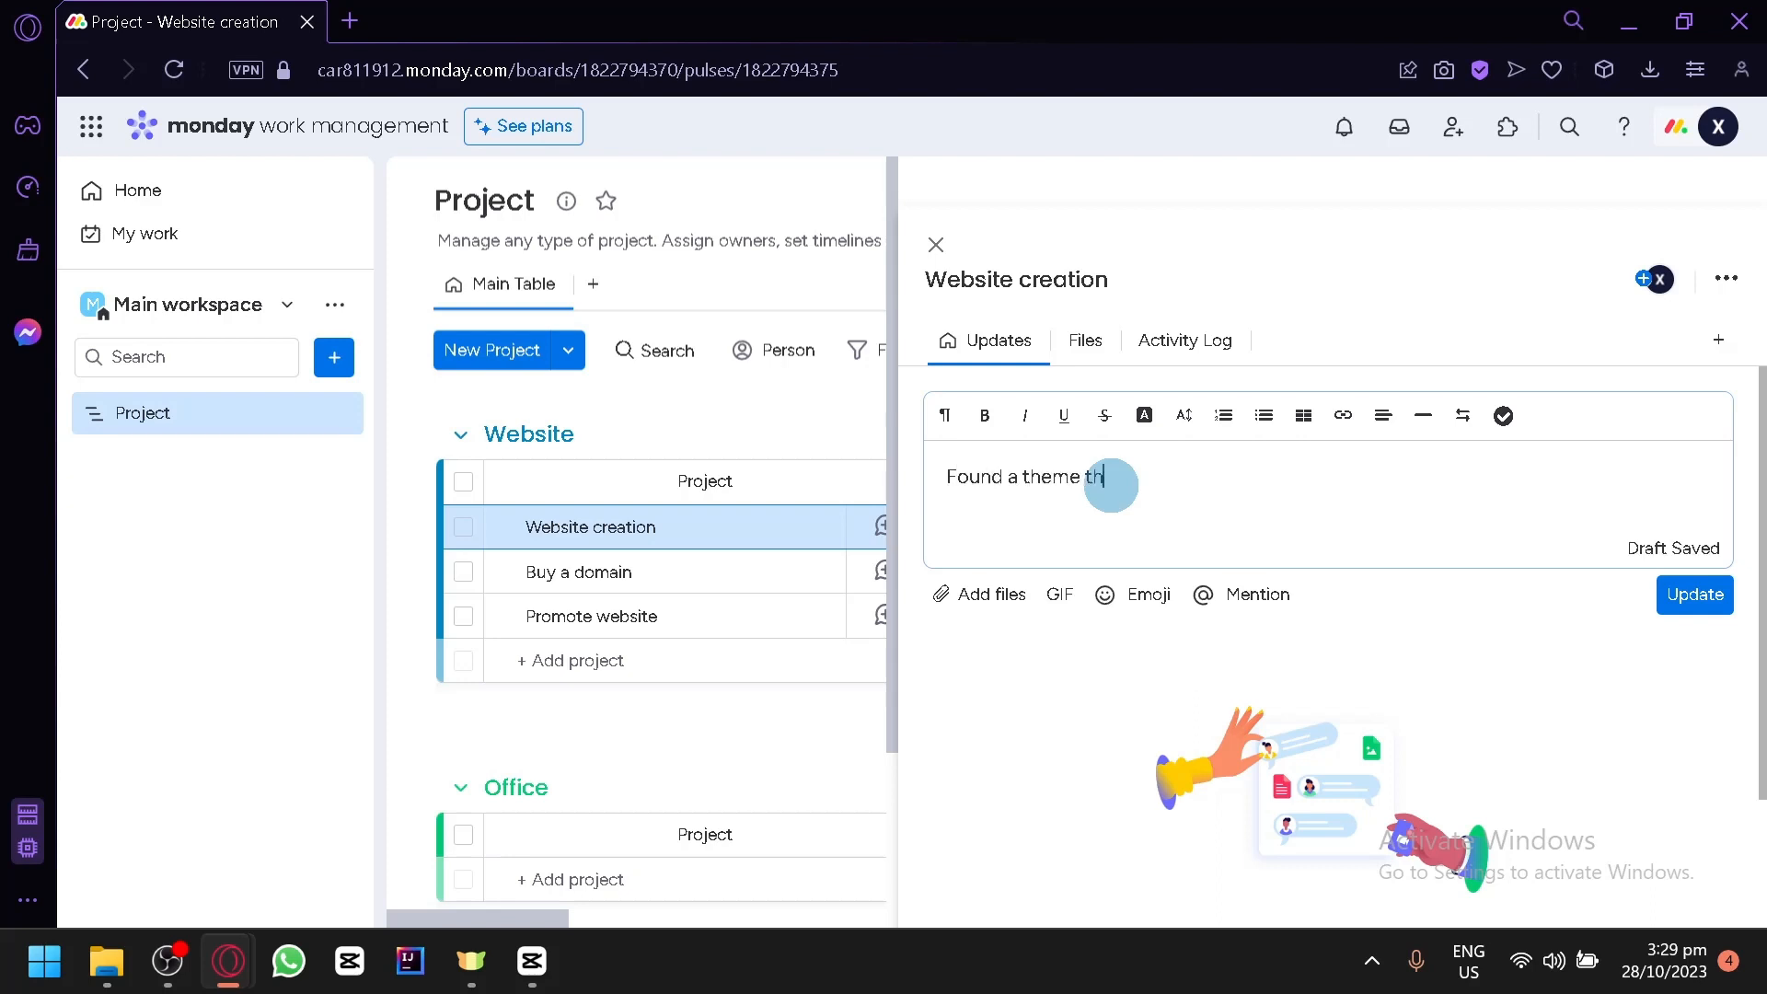
{"action": "type", "text": "eme that would look gr"}
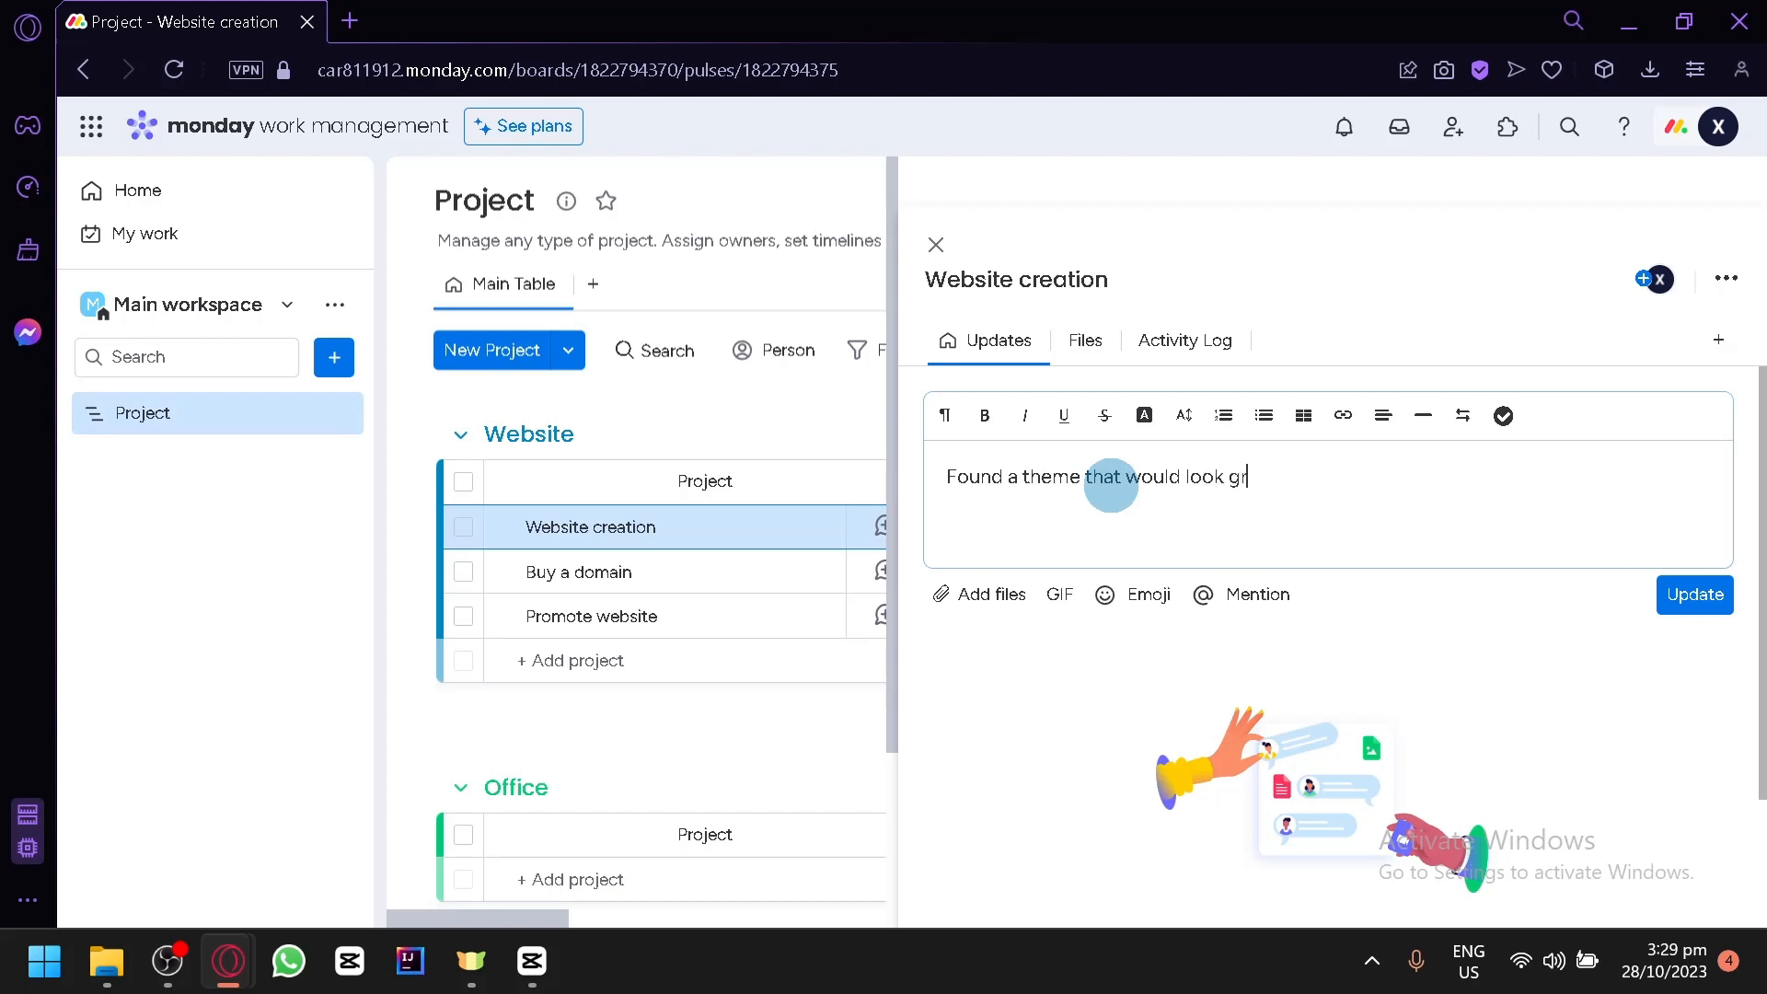
{"action": "type", "text": "eat with o"}
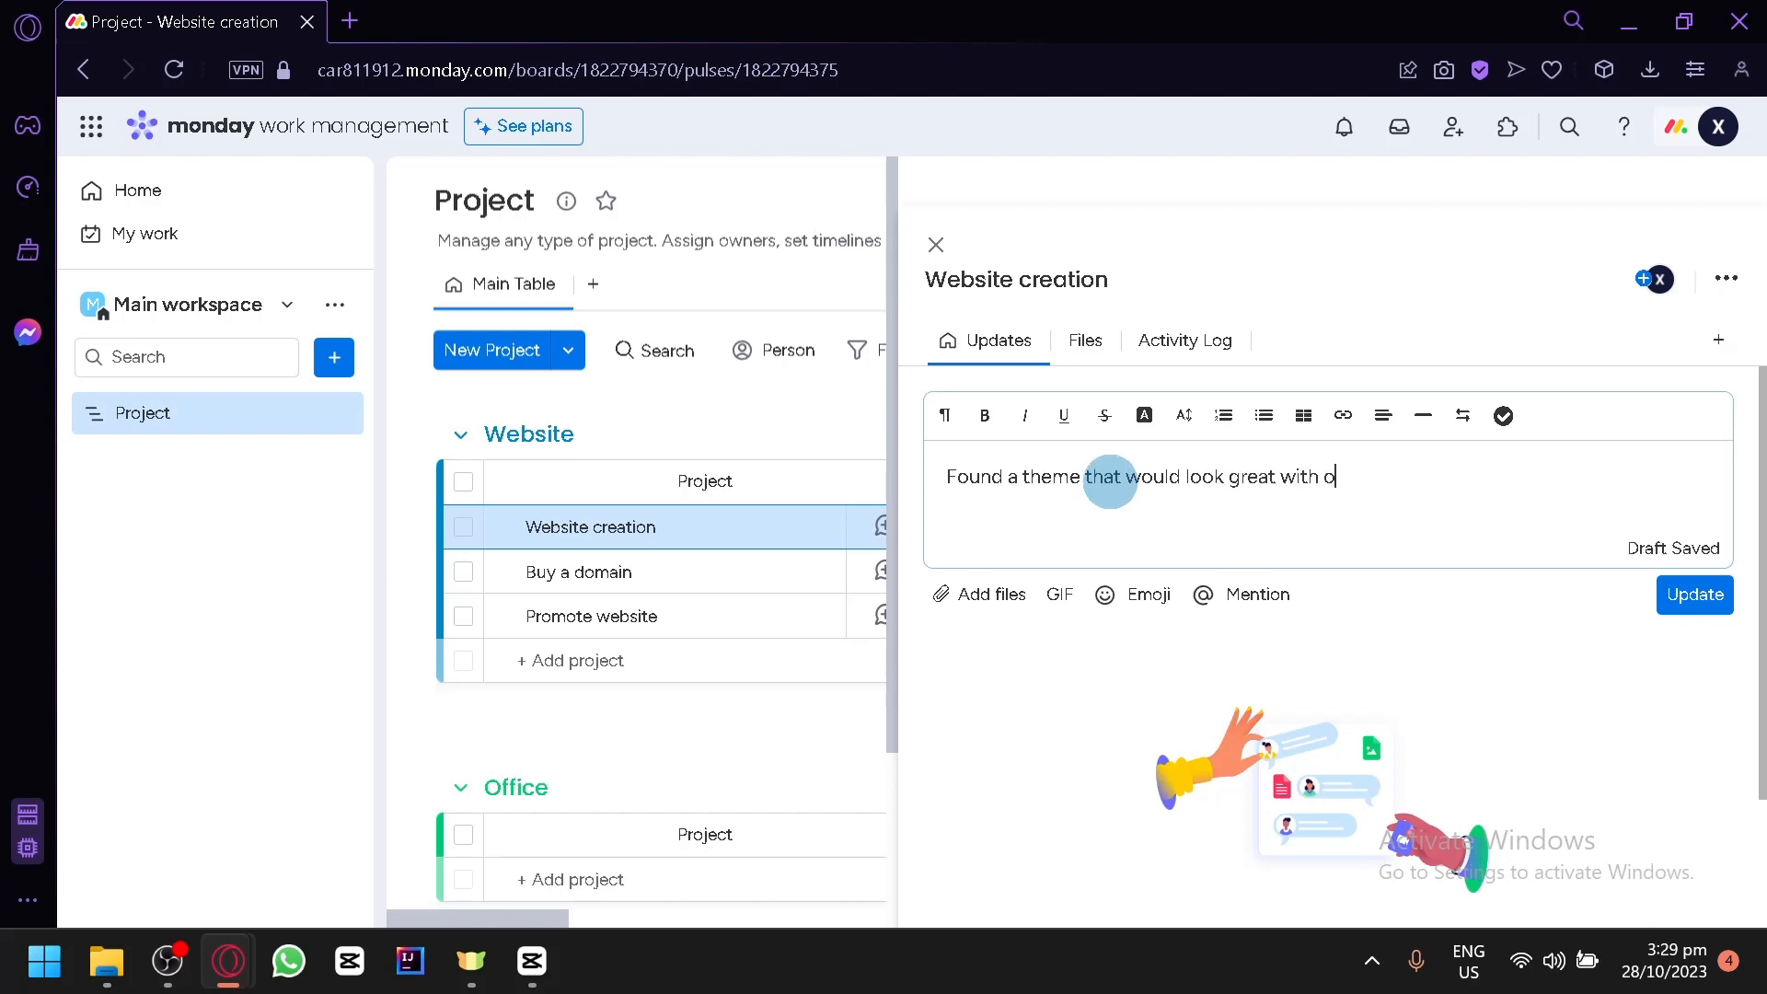
{"action": "type", "text": "ur company"}
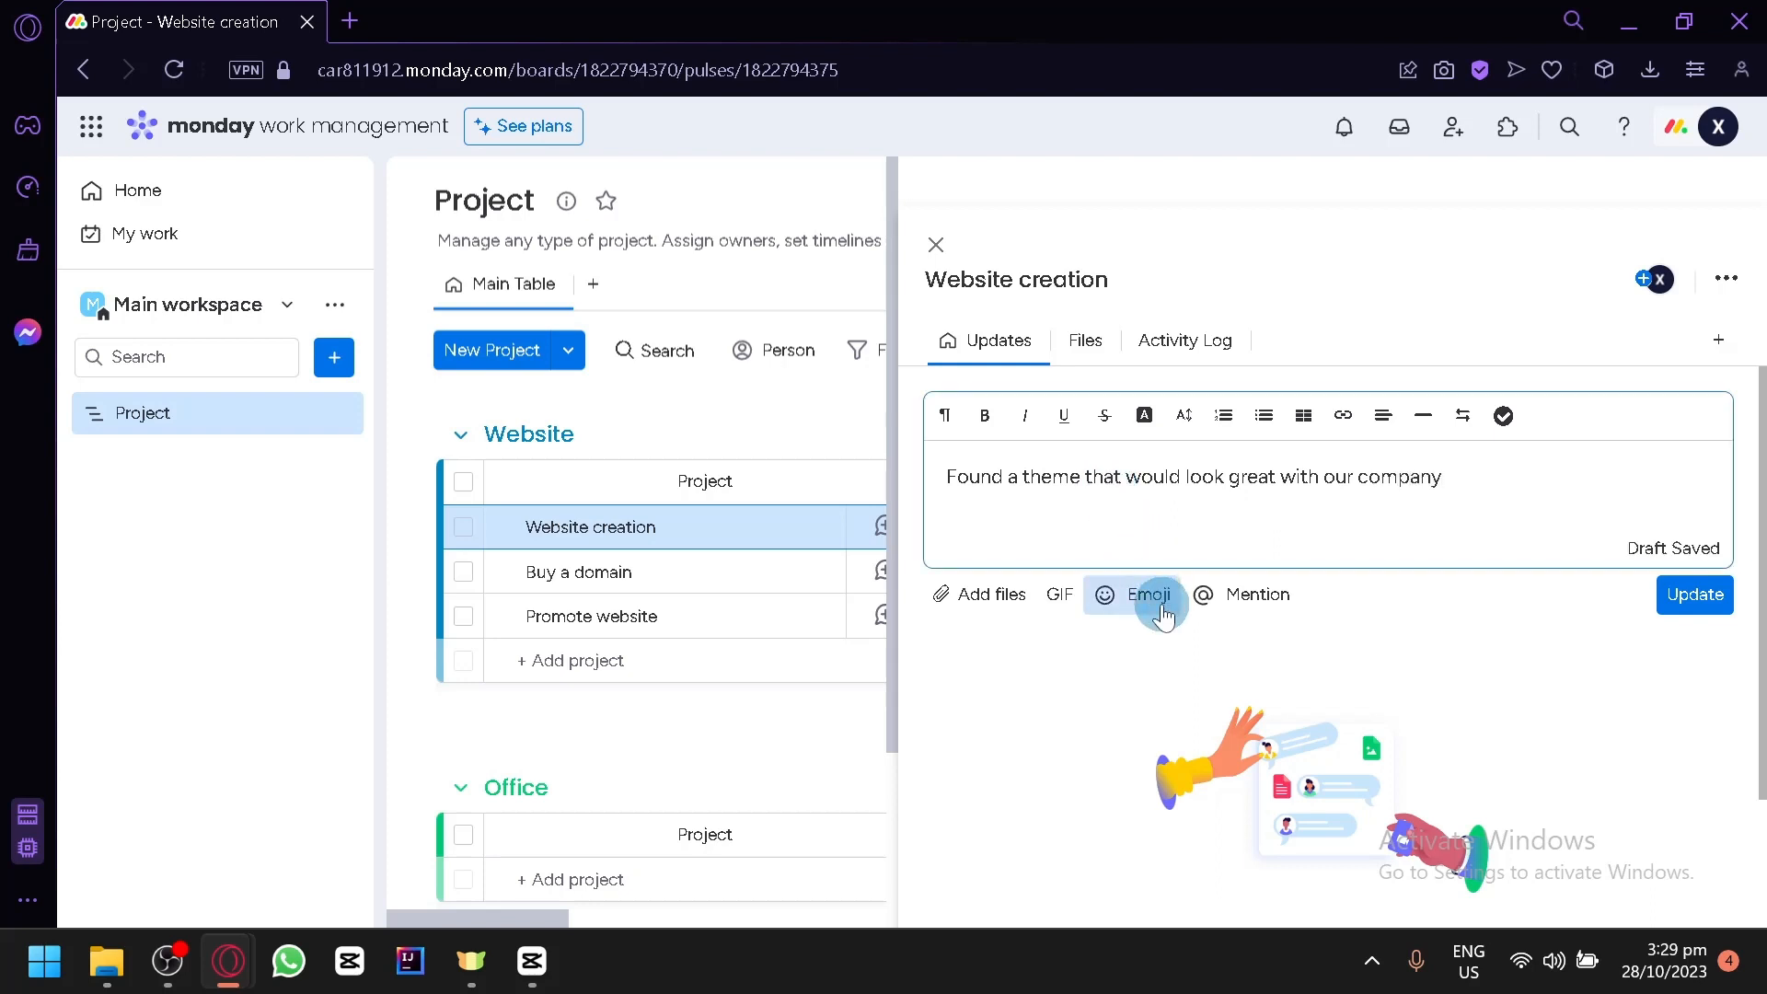
- Add a grinning emoji to the end of the Website creation update and post it
{"action": "left_click", "coordinate": [1165, 615]}
{"action": "left_click", "coordinate": [1171, 788]}
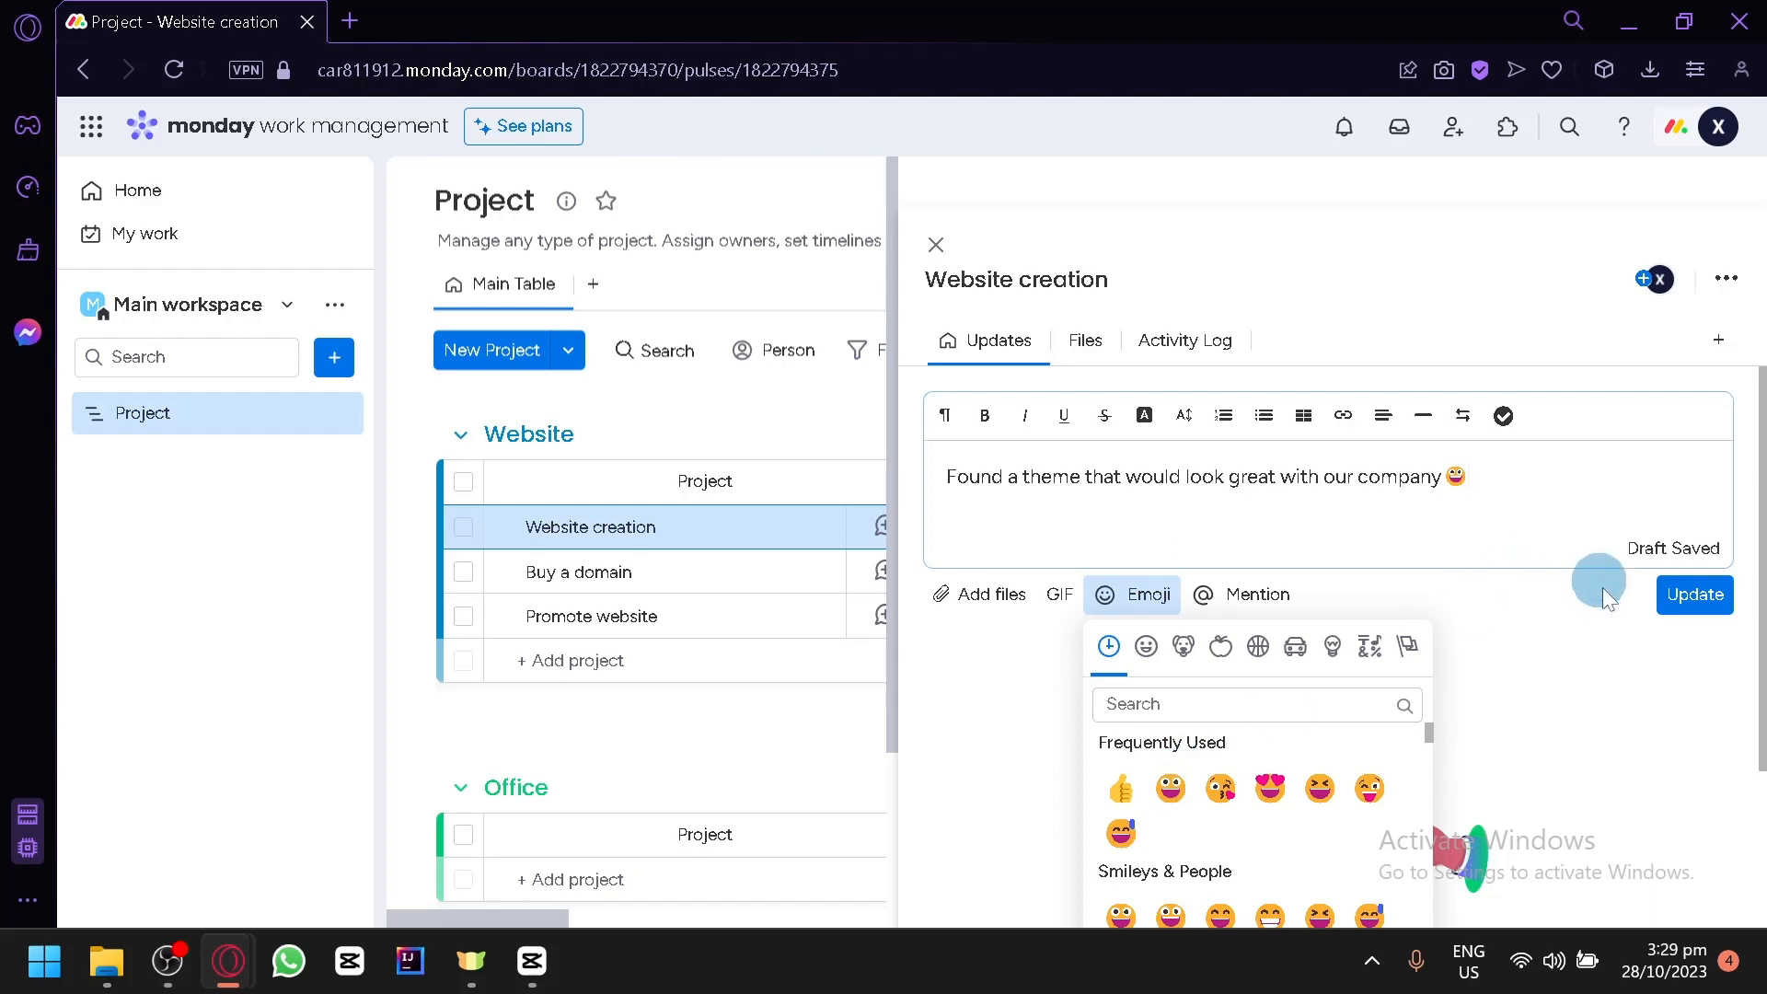
{"action": "left_click", "coordinate": [1699, 612]}
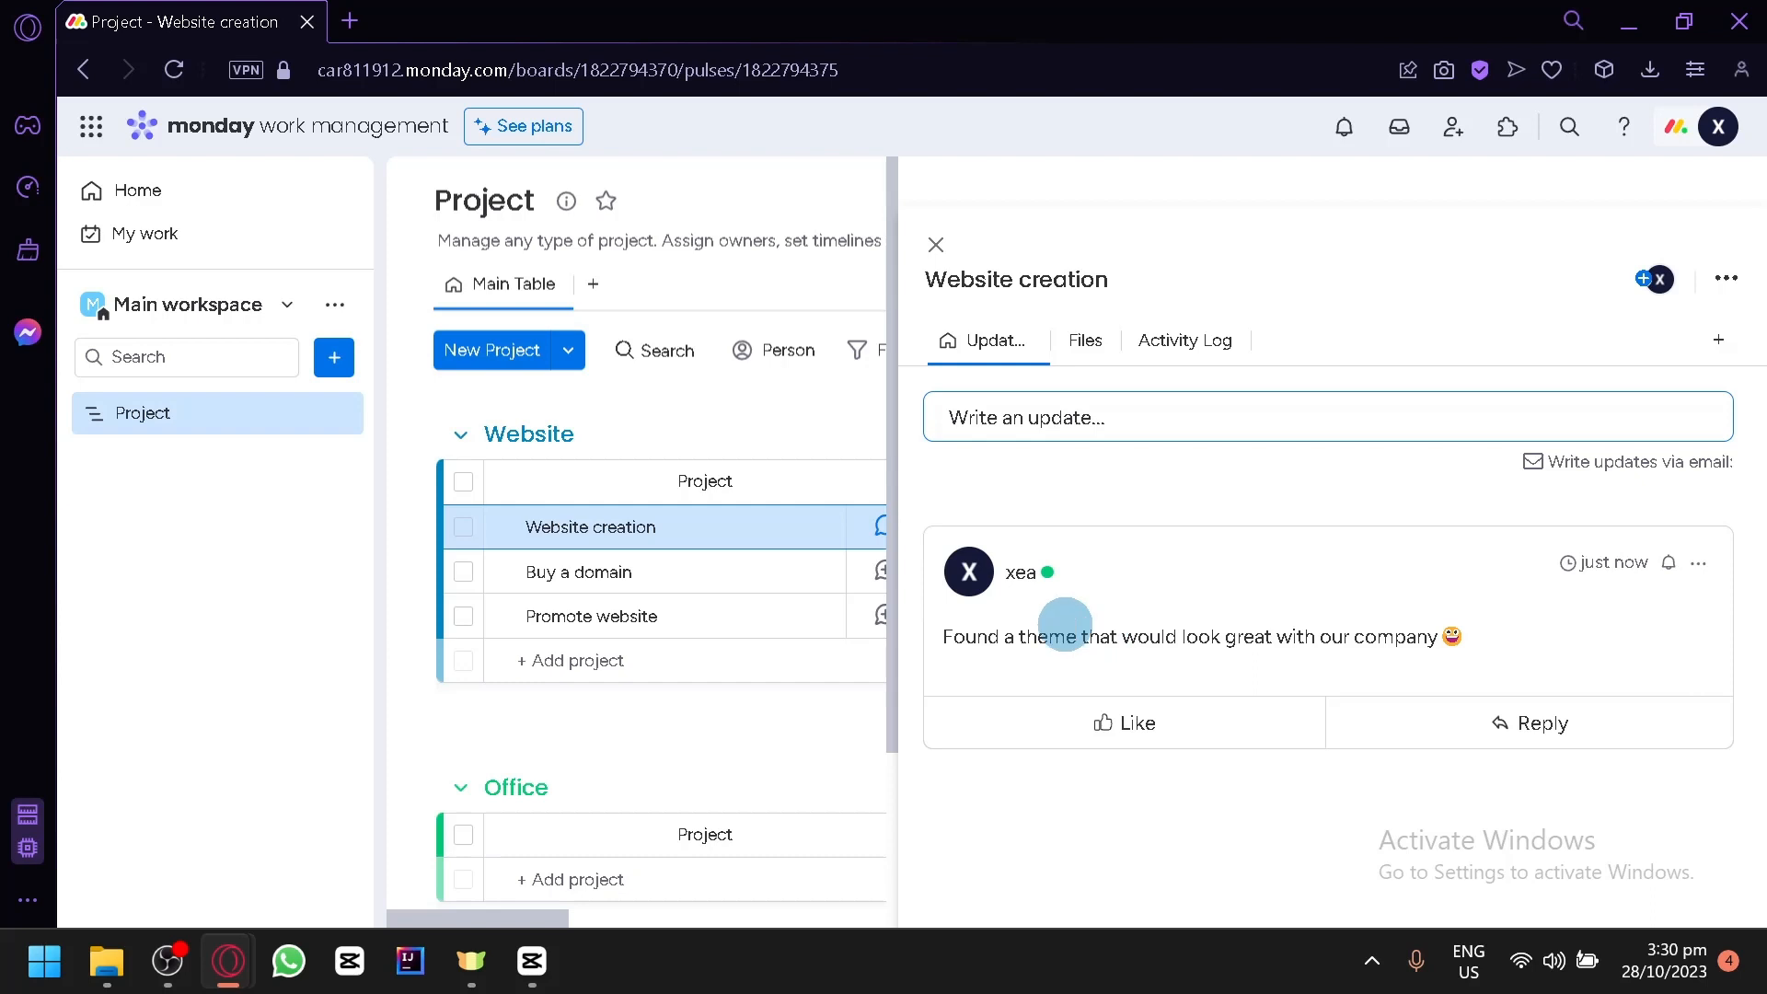
- React to the posted theme update with a red heart
{"action": "left_click", "coordinate": [1109, 398]}
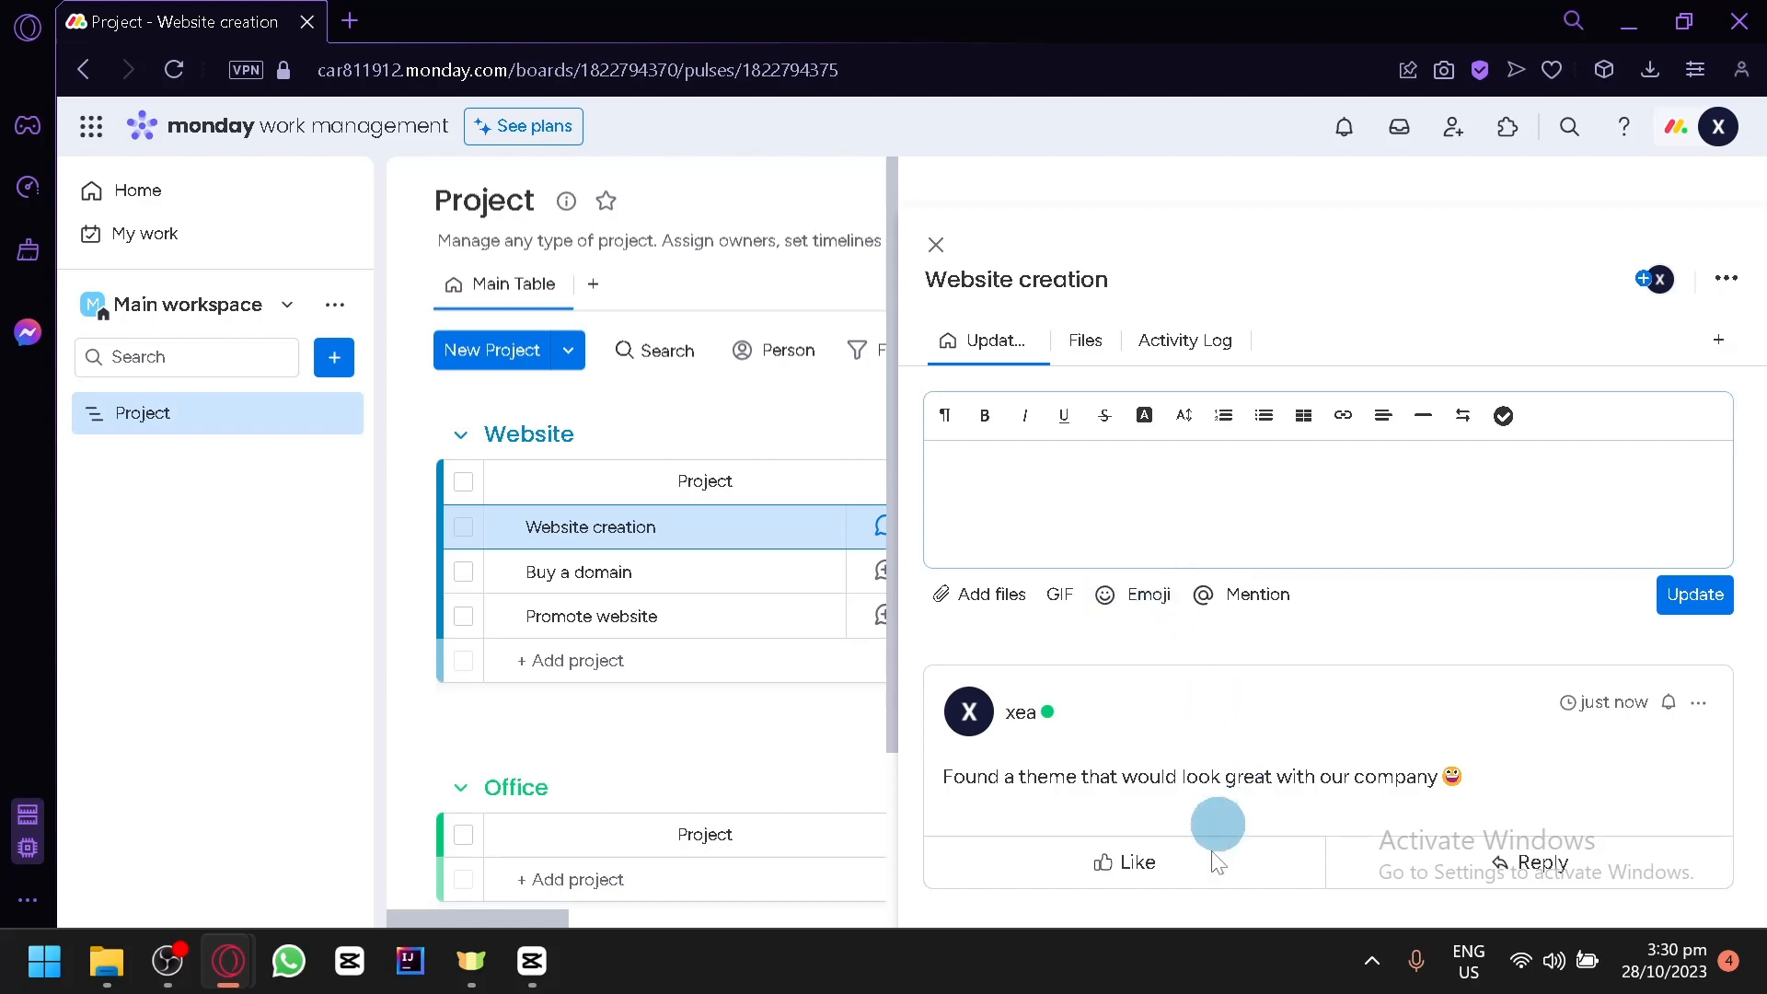
{"action": "left_click", "coordinate": [1188, 891]}
{"action": "left_click", "coordinate": [1184, 729]}
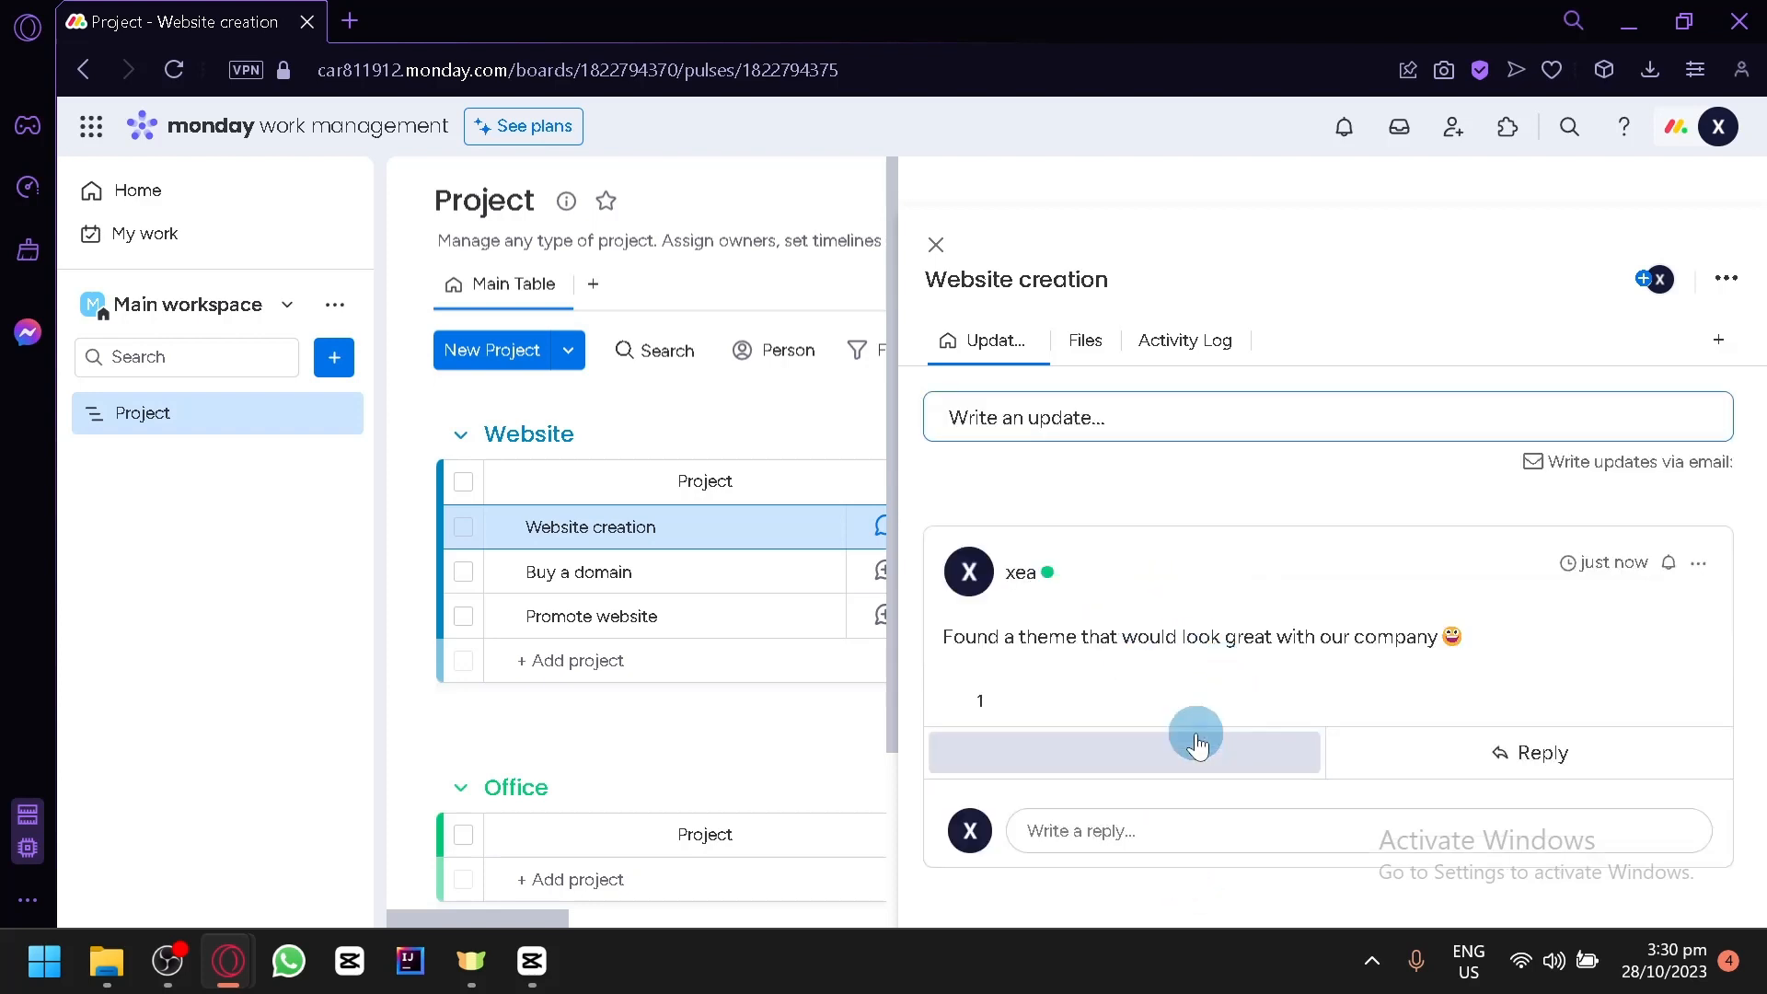
{"action": "left_click", "coordinate": [1124, 697]}
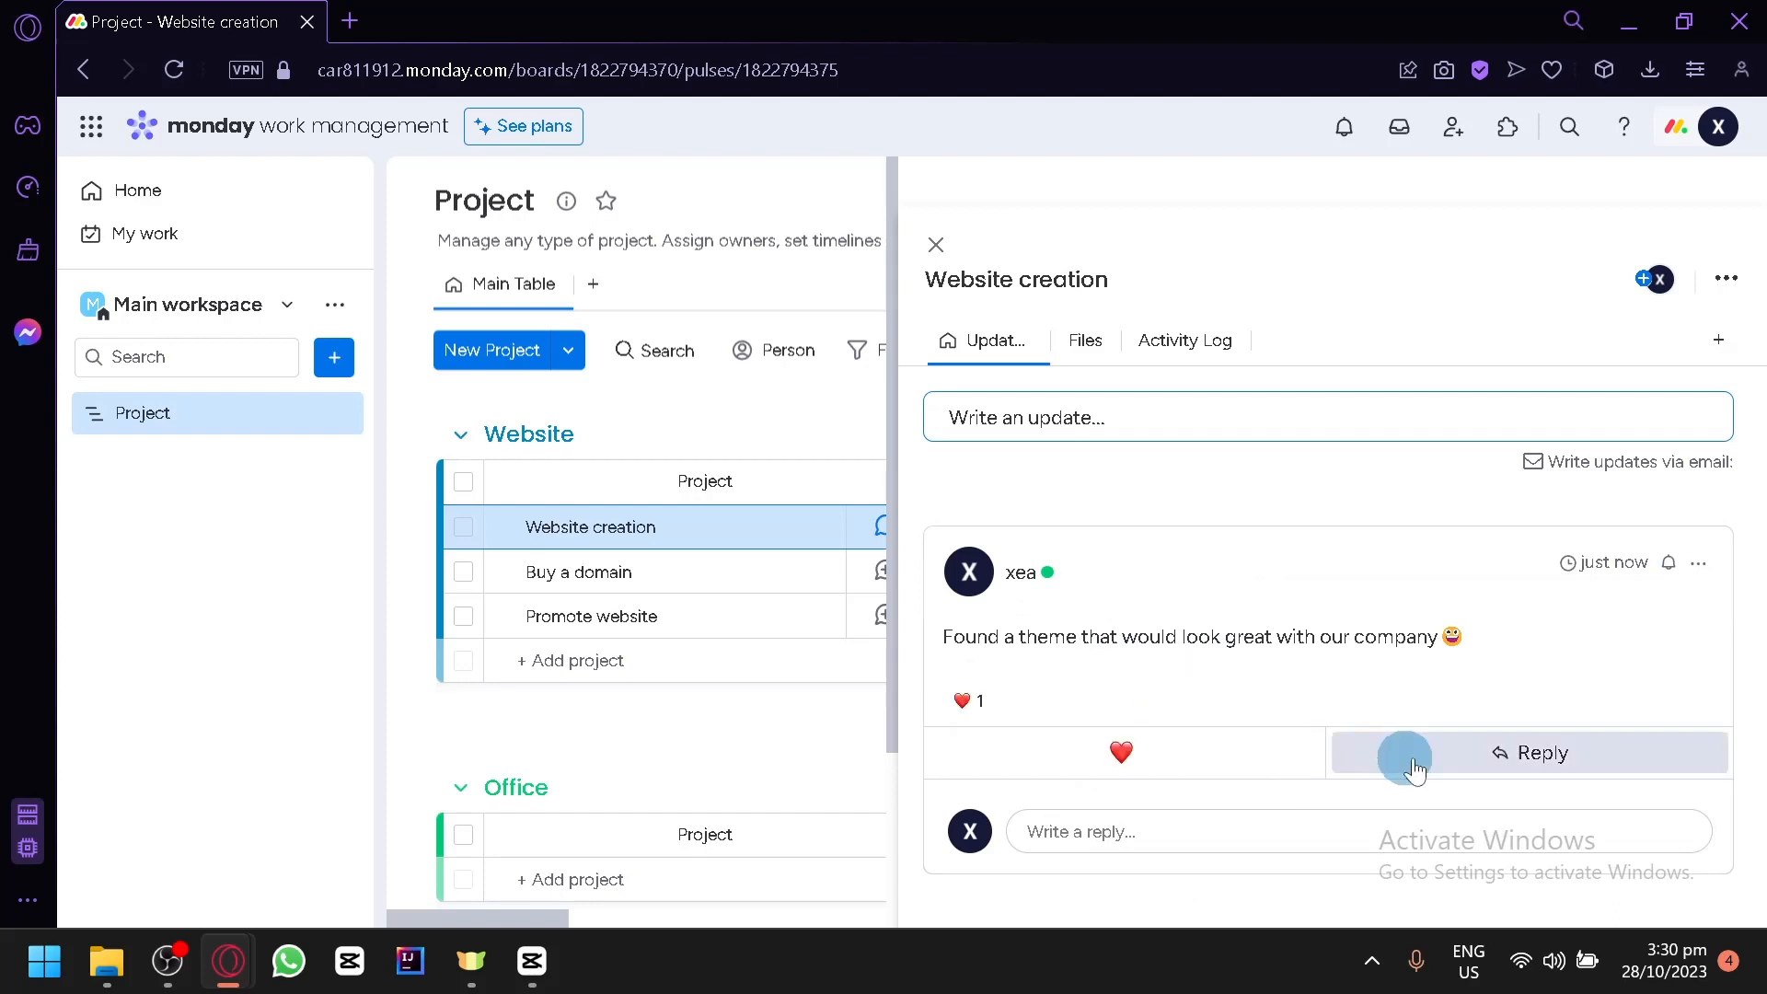
- Reply "That's great" to the theme update on the Website creation item
{"action": "left_click", "coordinate": [1533, 764]}
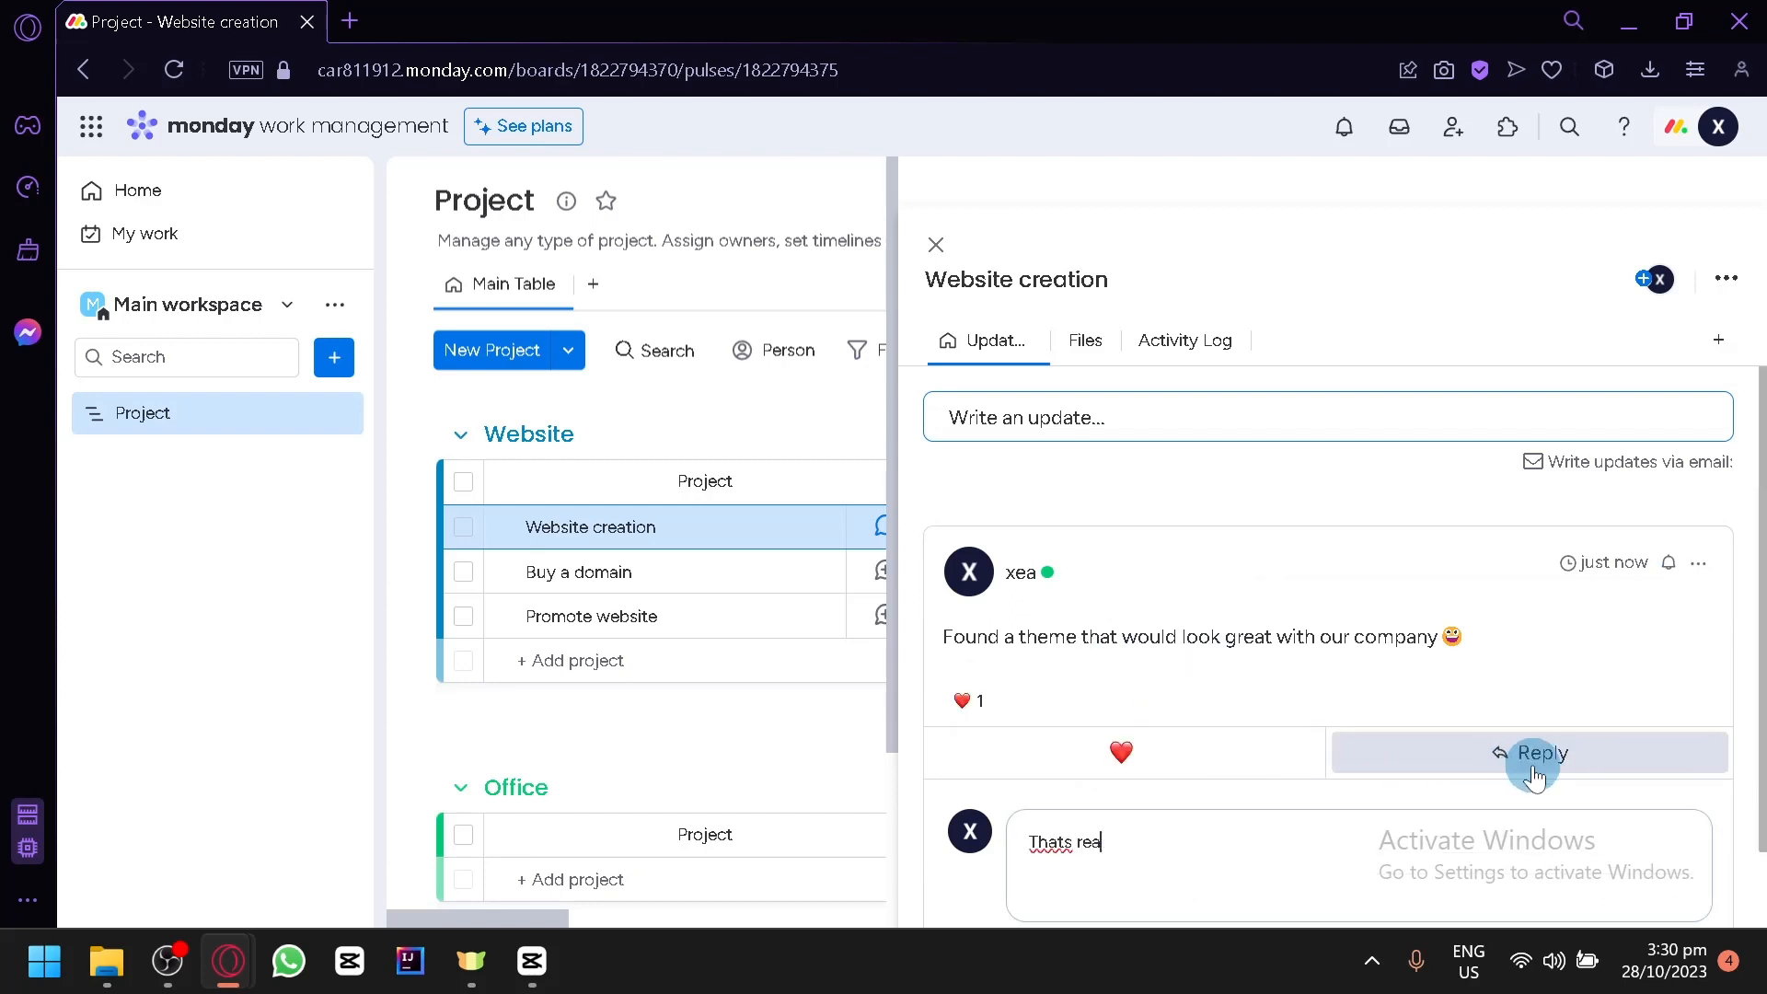
{"action": "type", "text": "Thats great"}
{"action": "key", "text": "Return"}
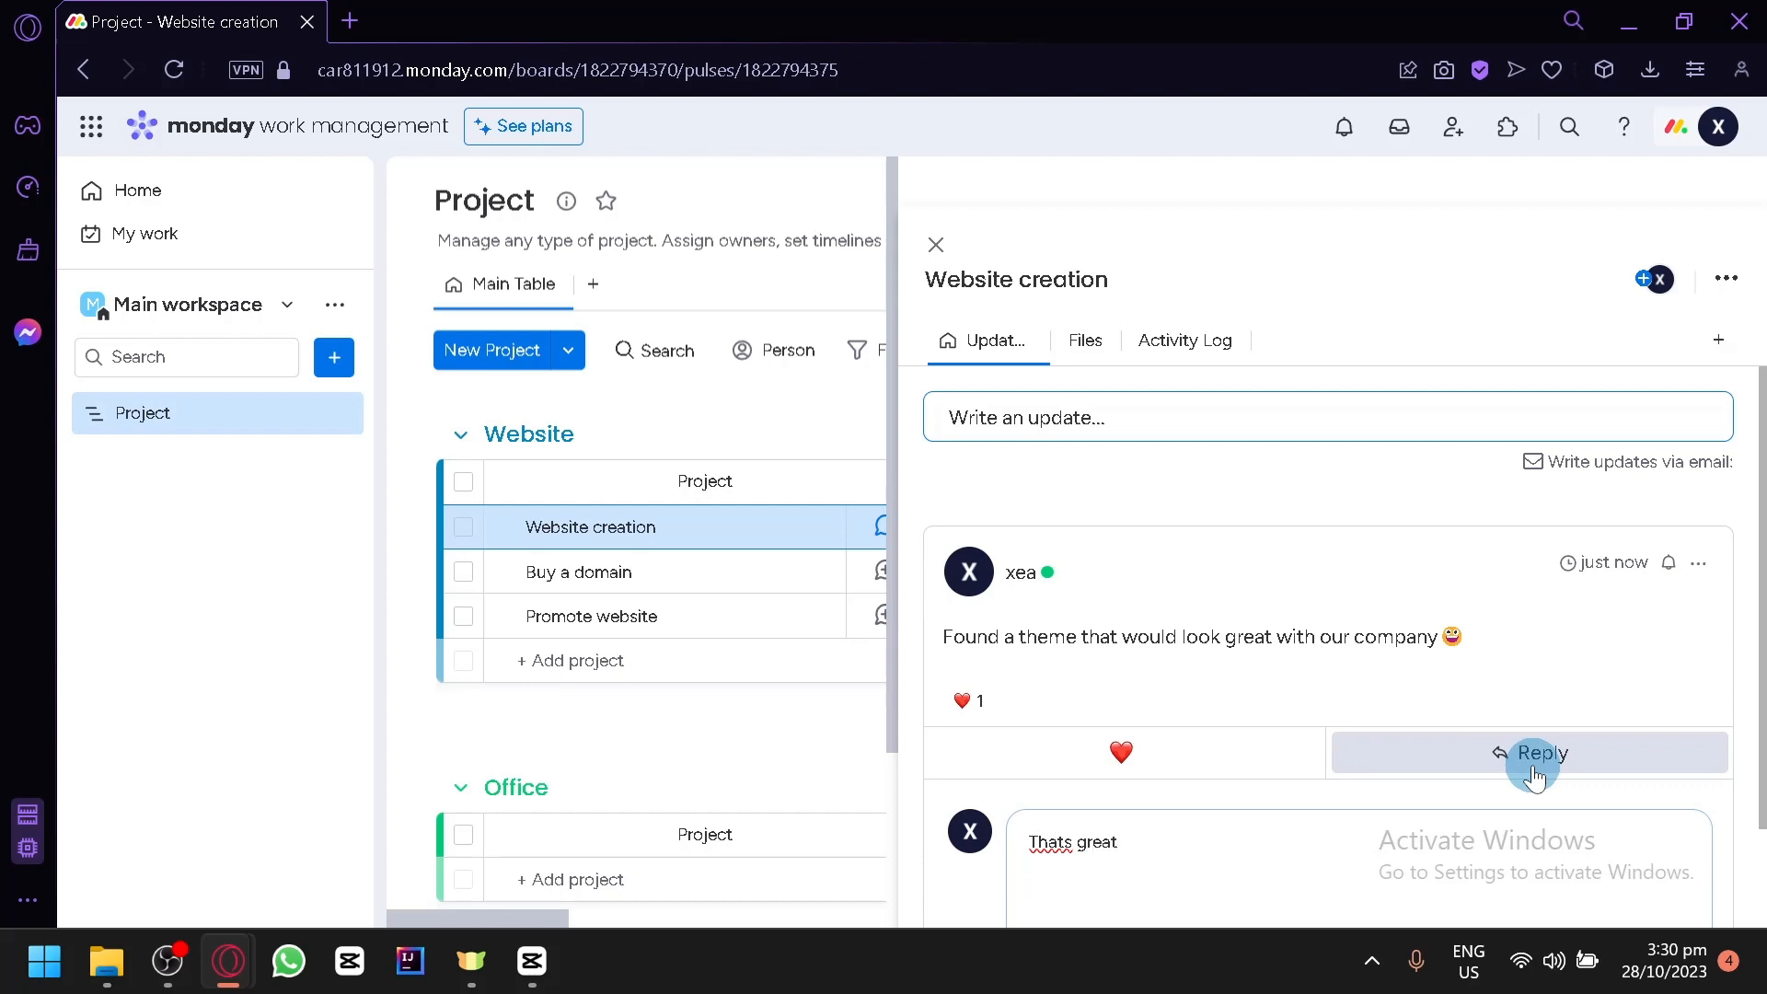
{"action": "left_click", "coordinate": [1532, 764]}
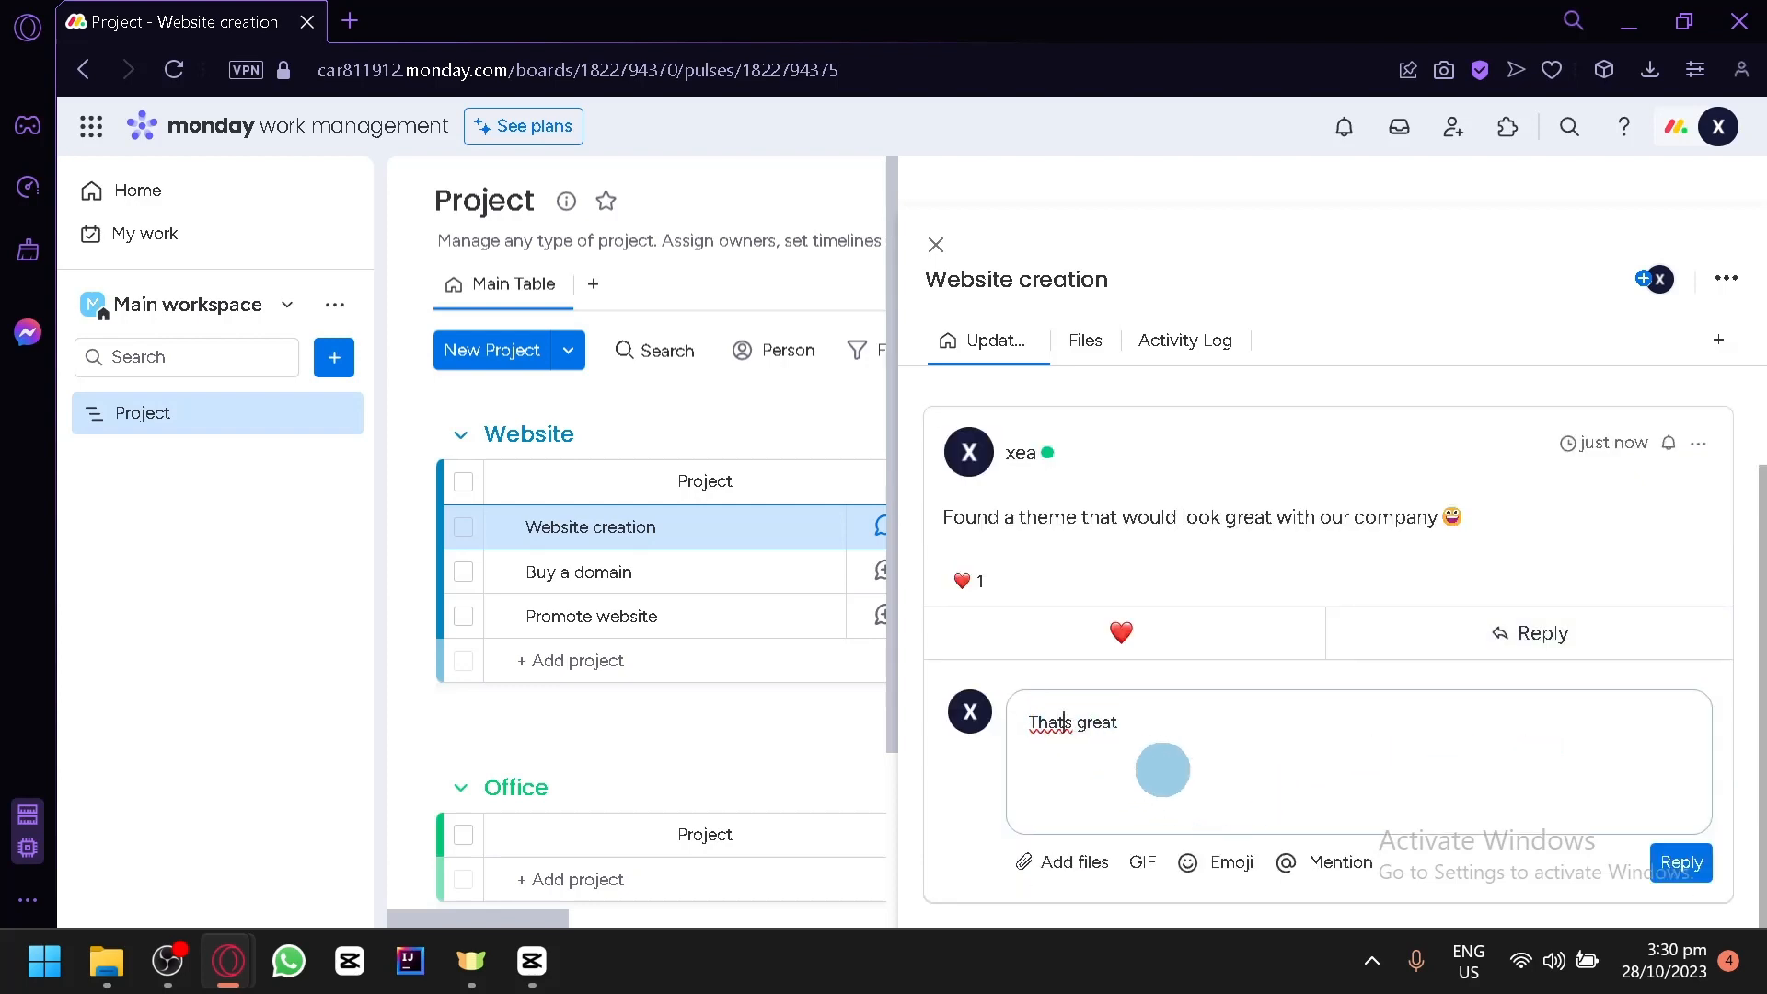
{"action": "type", "text": "'"}
{"action": "left_click", "coordinate": [1682, 863]}
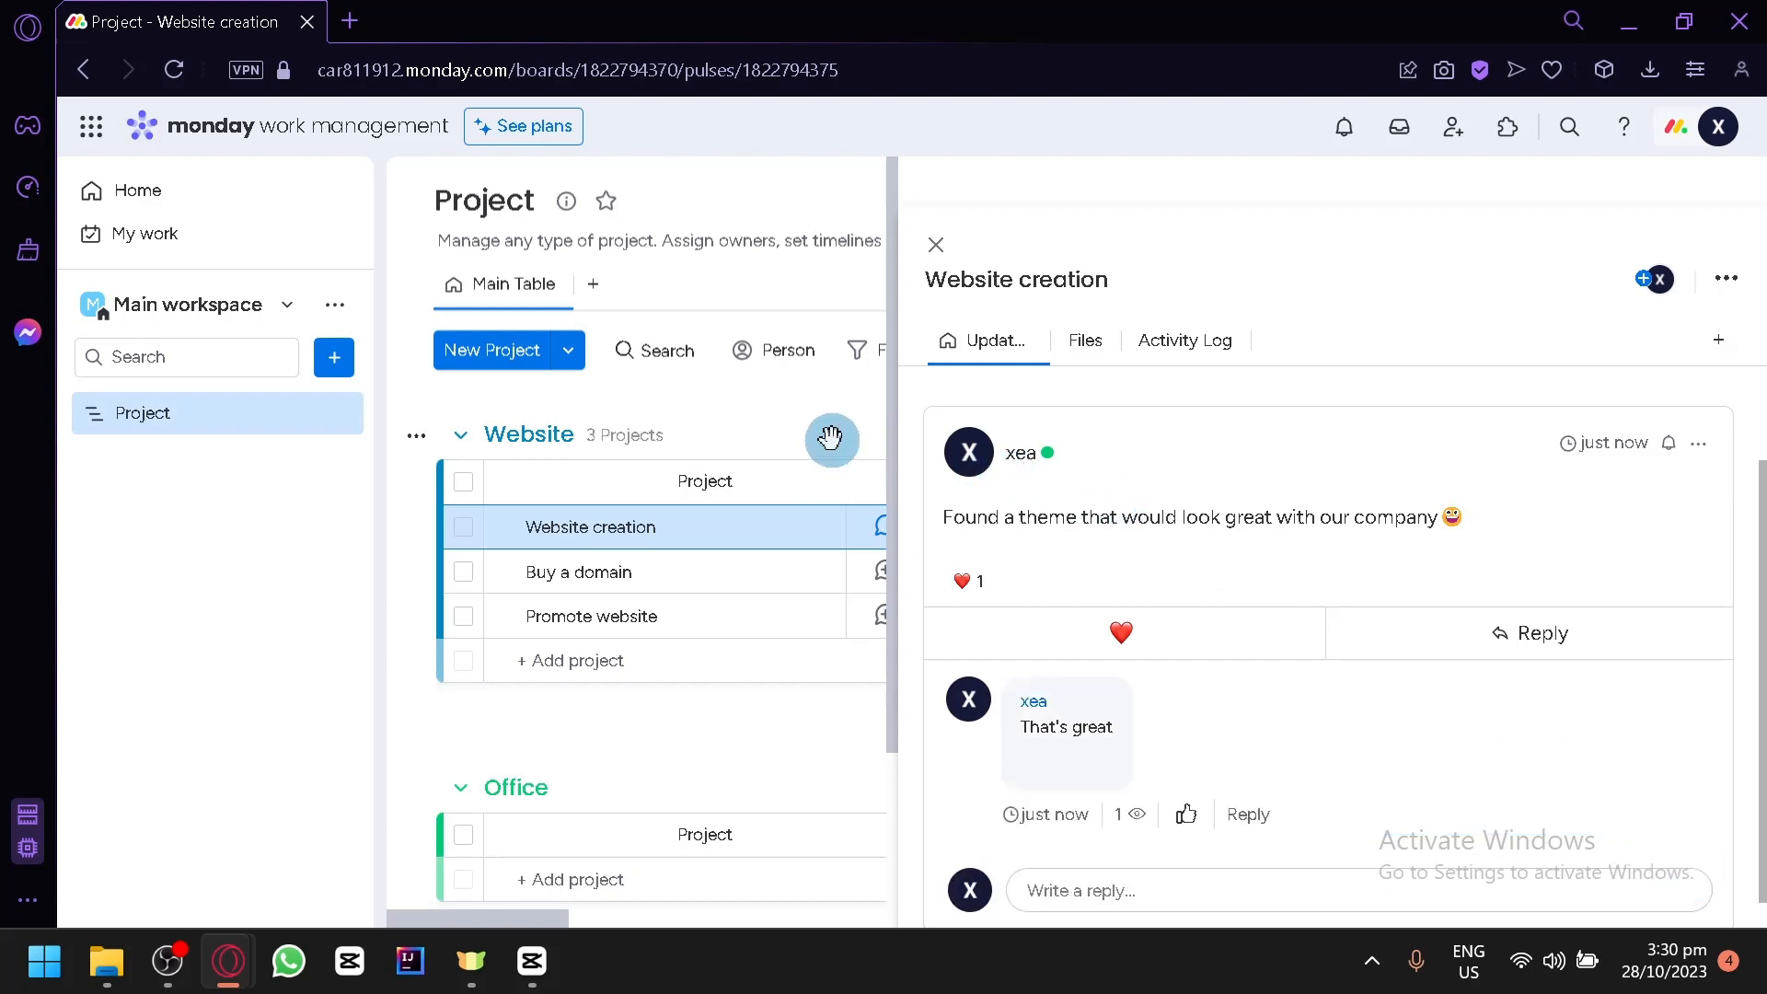
- Review the files and activity log of the Website creation item, and return to the board
{"action": "left_click", "coordinate": [1100, 343]}
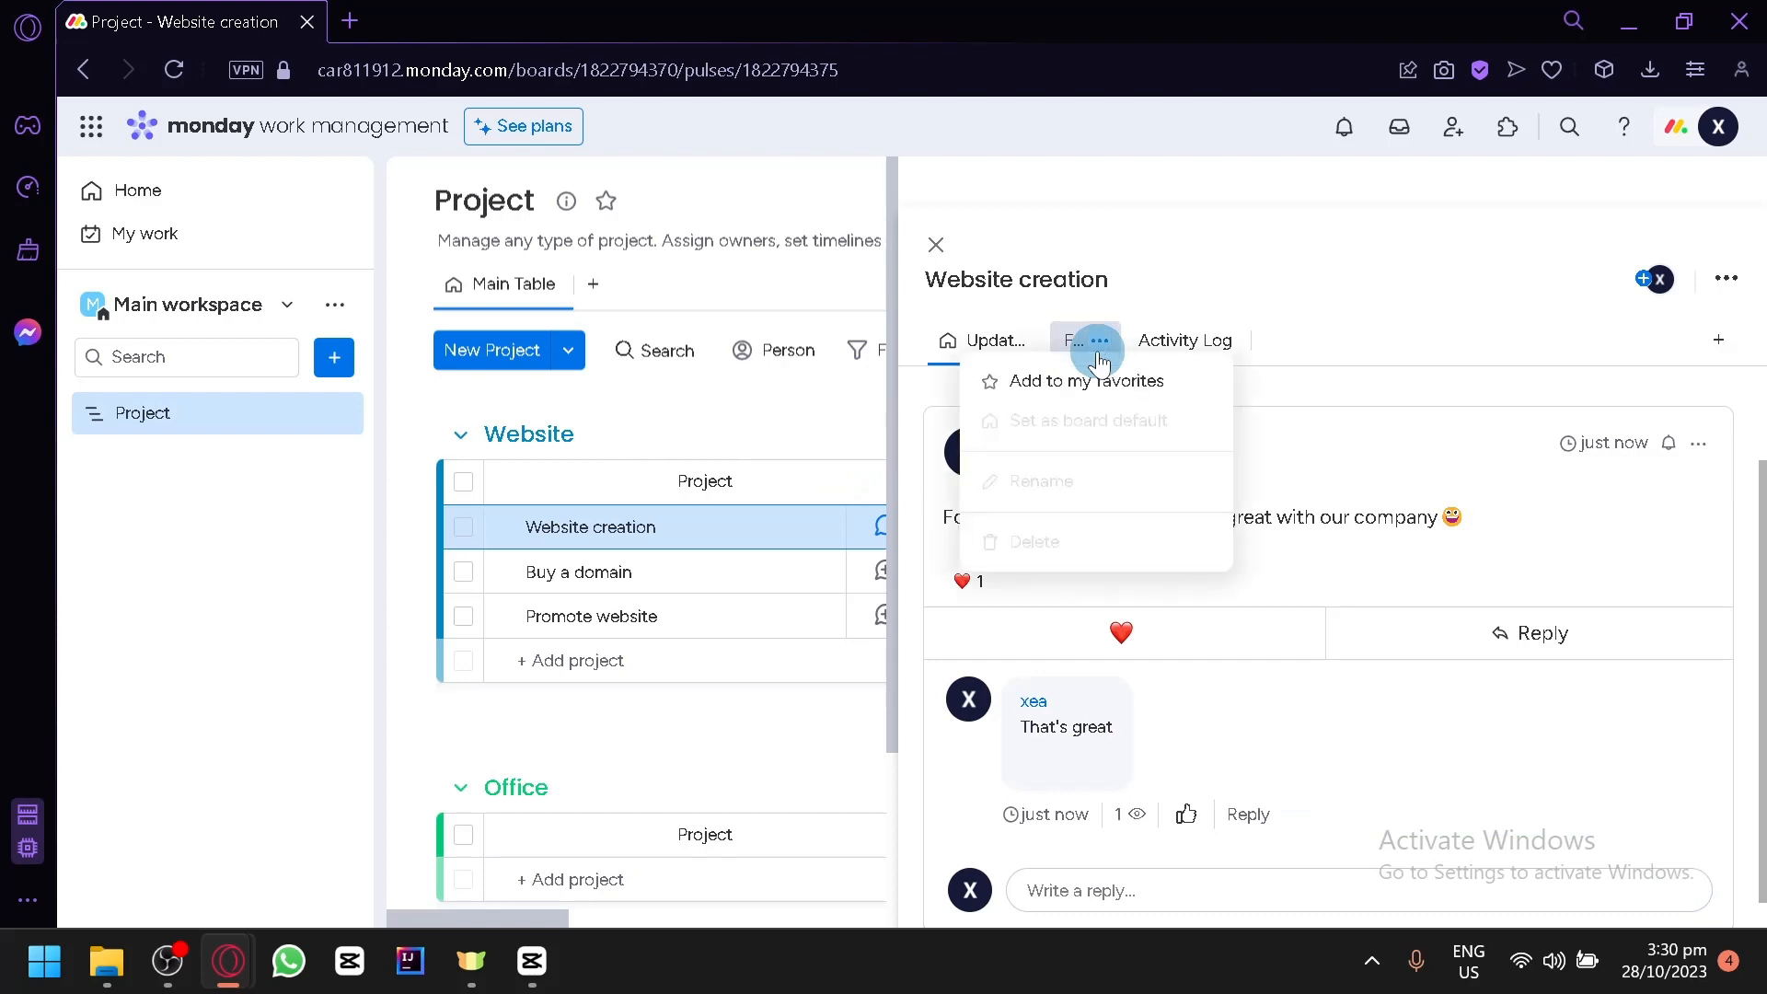
{"action": "left_click", "coordinate": [1081, 350]}
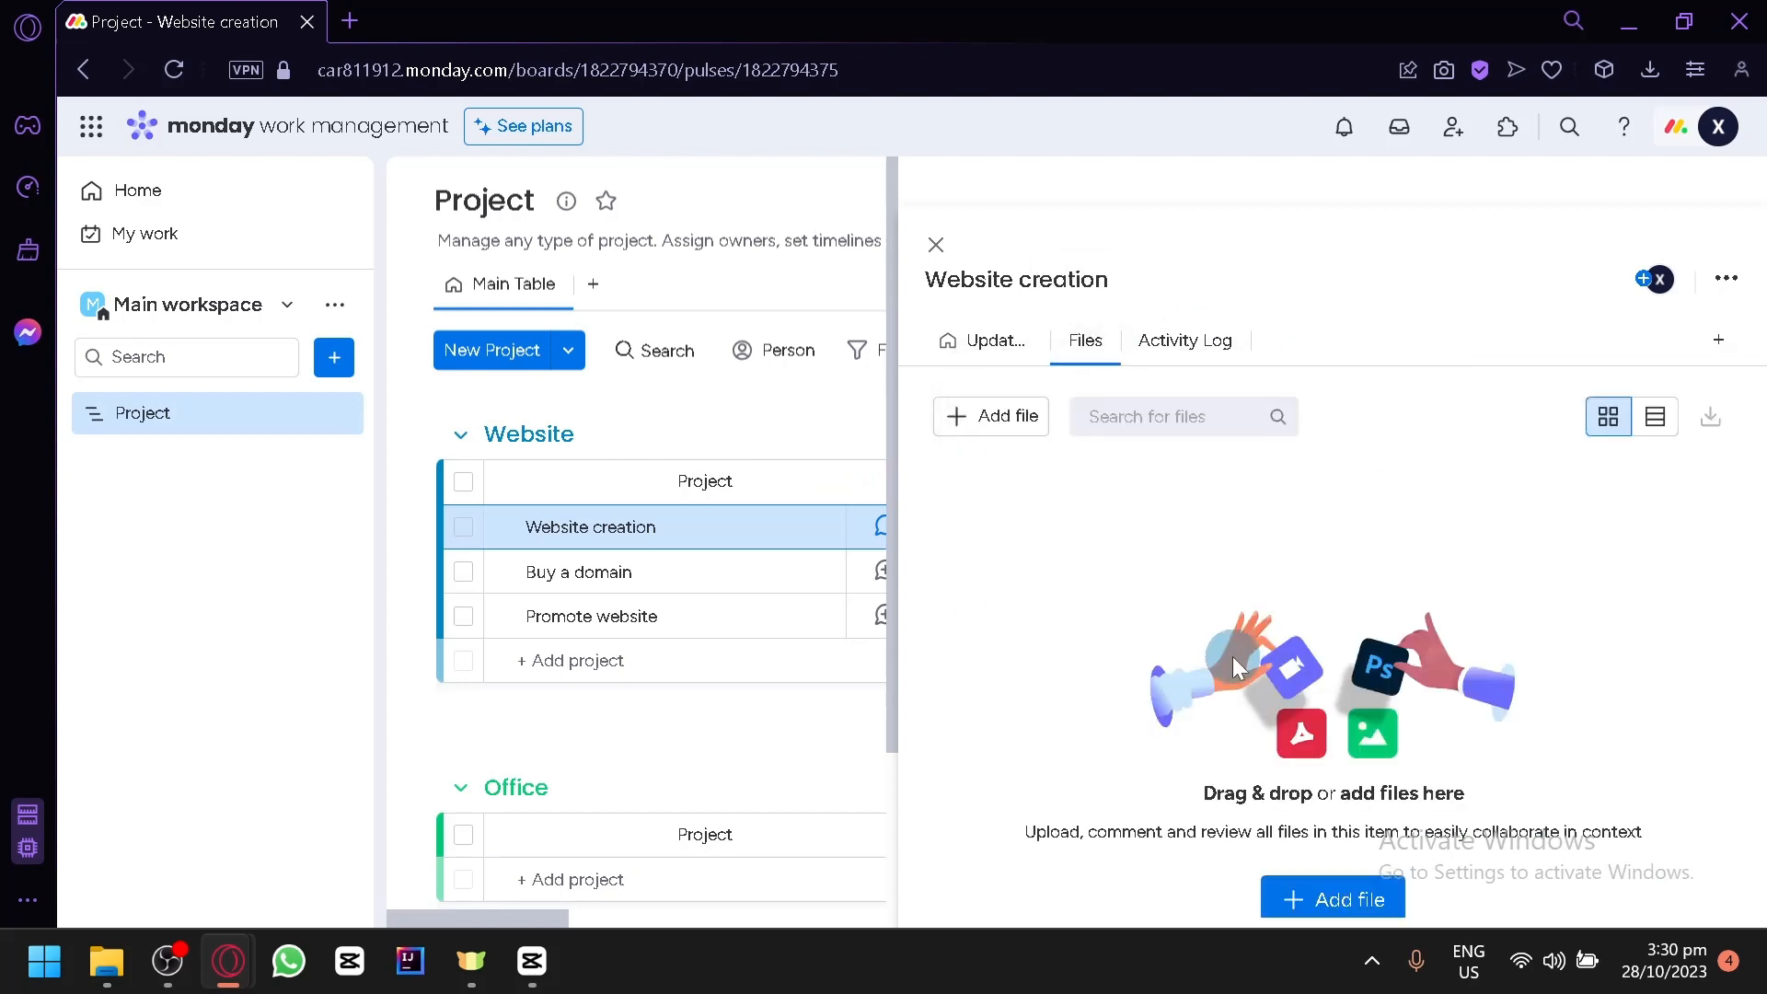
{"action": "left_click", "coordinate": [1165, 343]}
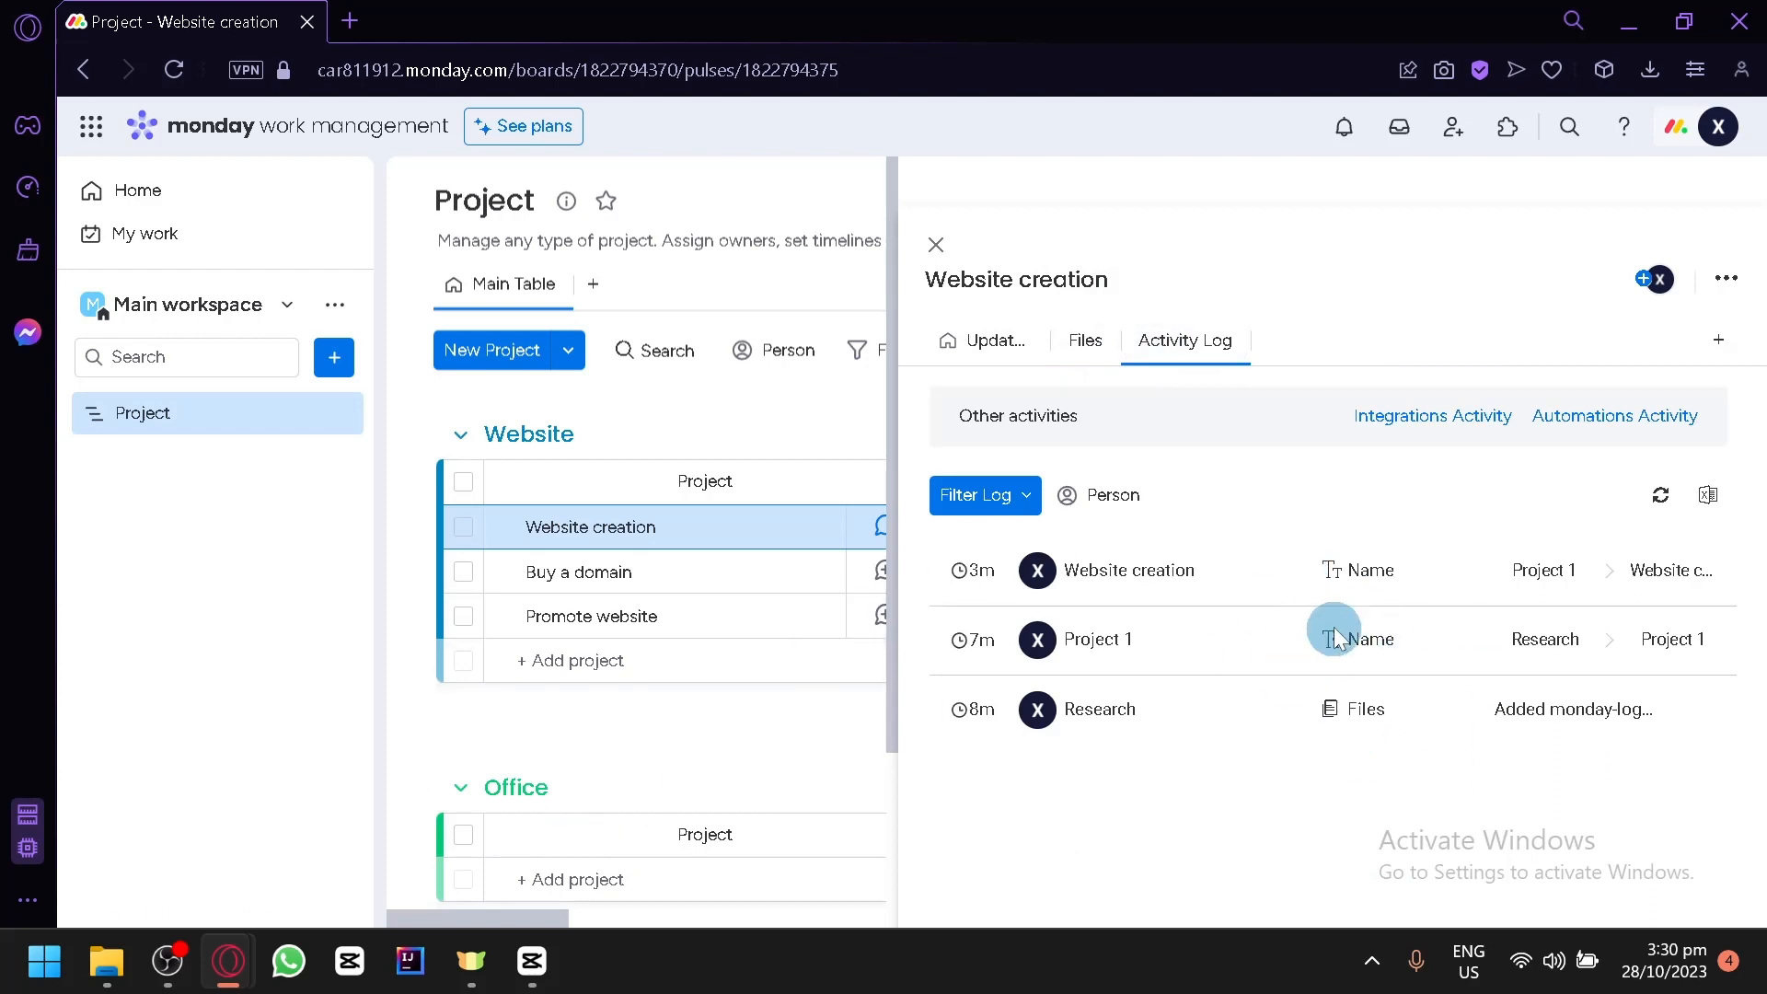
{"action": "left_click", "coordinate": [936, 244]}
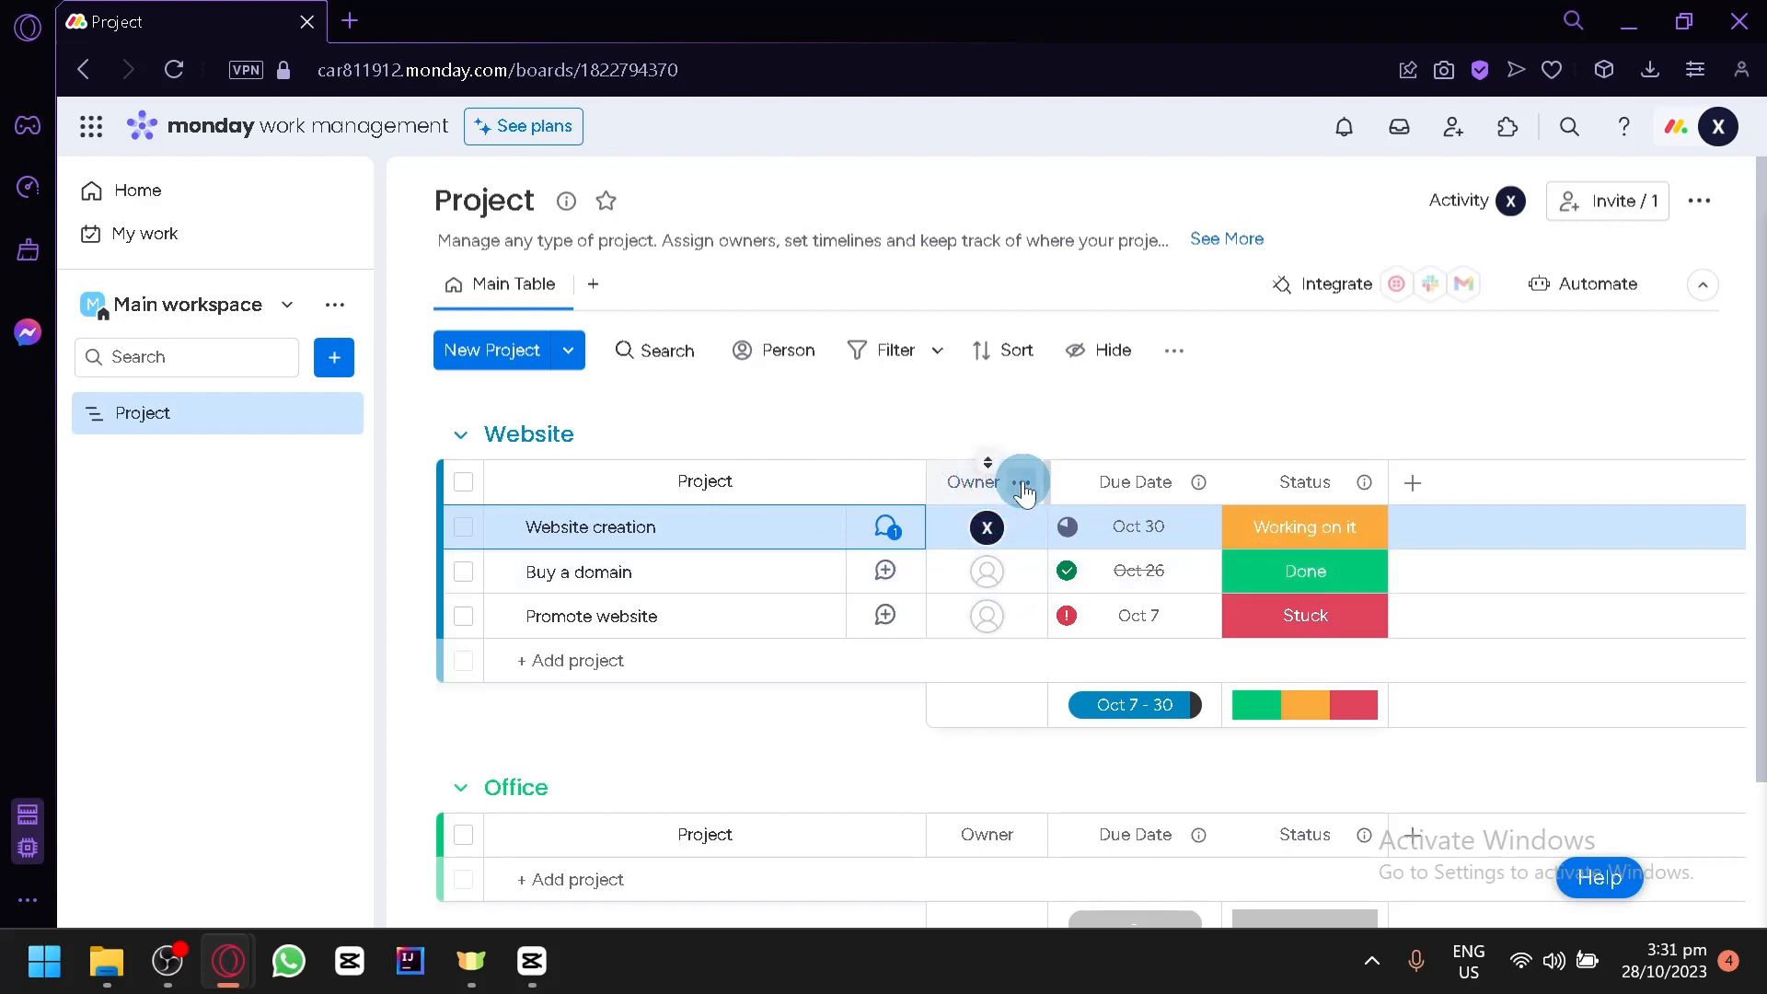
- Look at the owner picker and the due date calendar of the Website creation item without changing either
{"action": "left_click", "coordinate": [988, 532]}
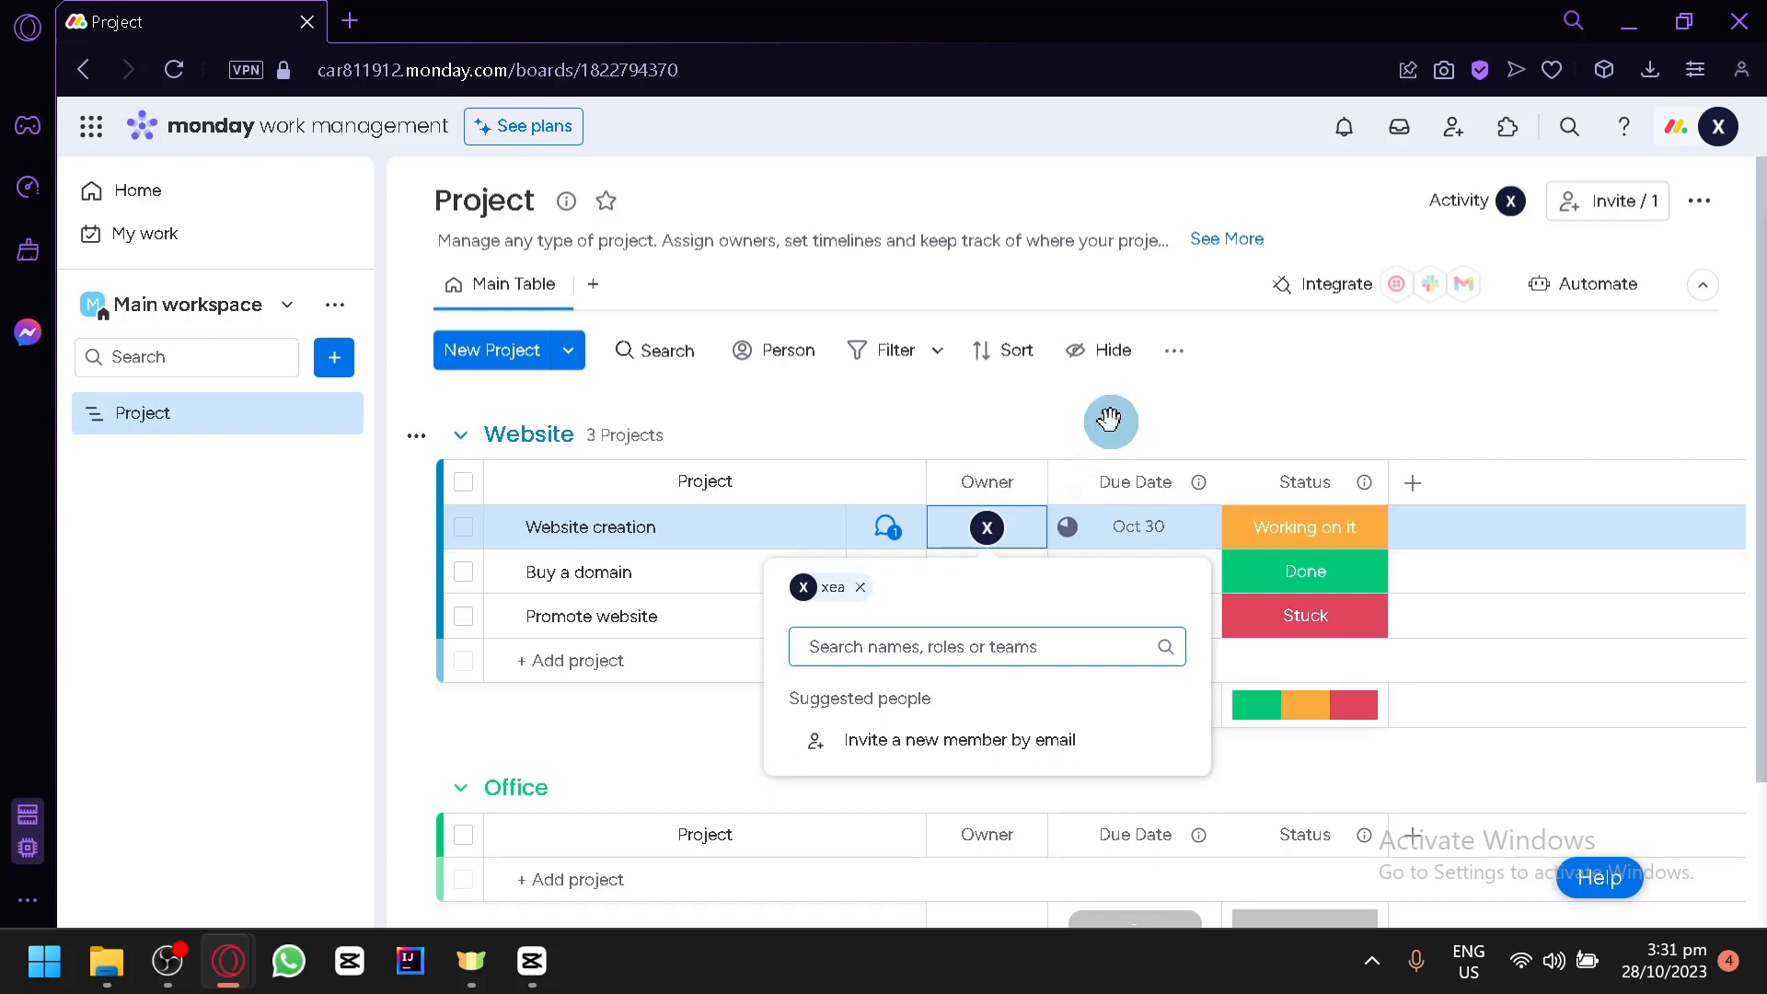
{"action": "left_click", "coordinate": [778, 434]}
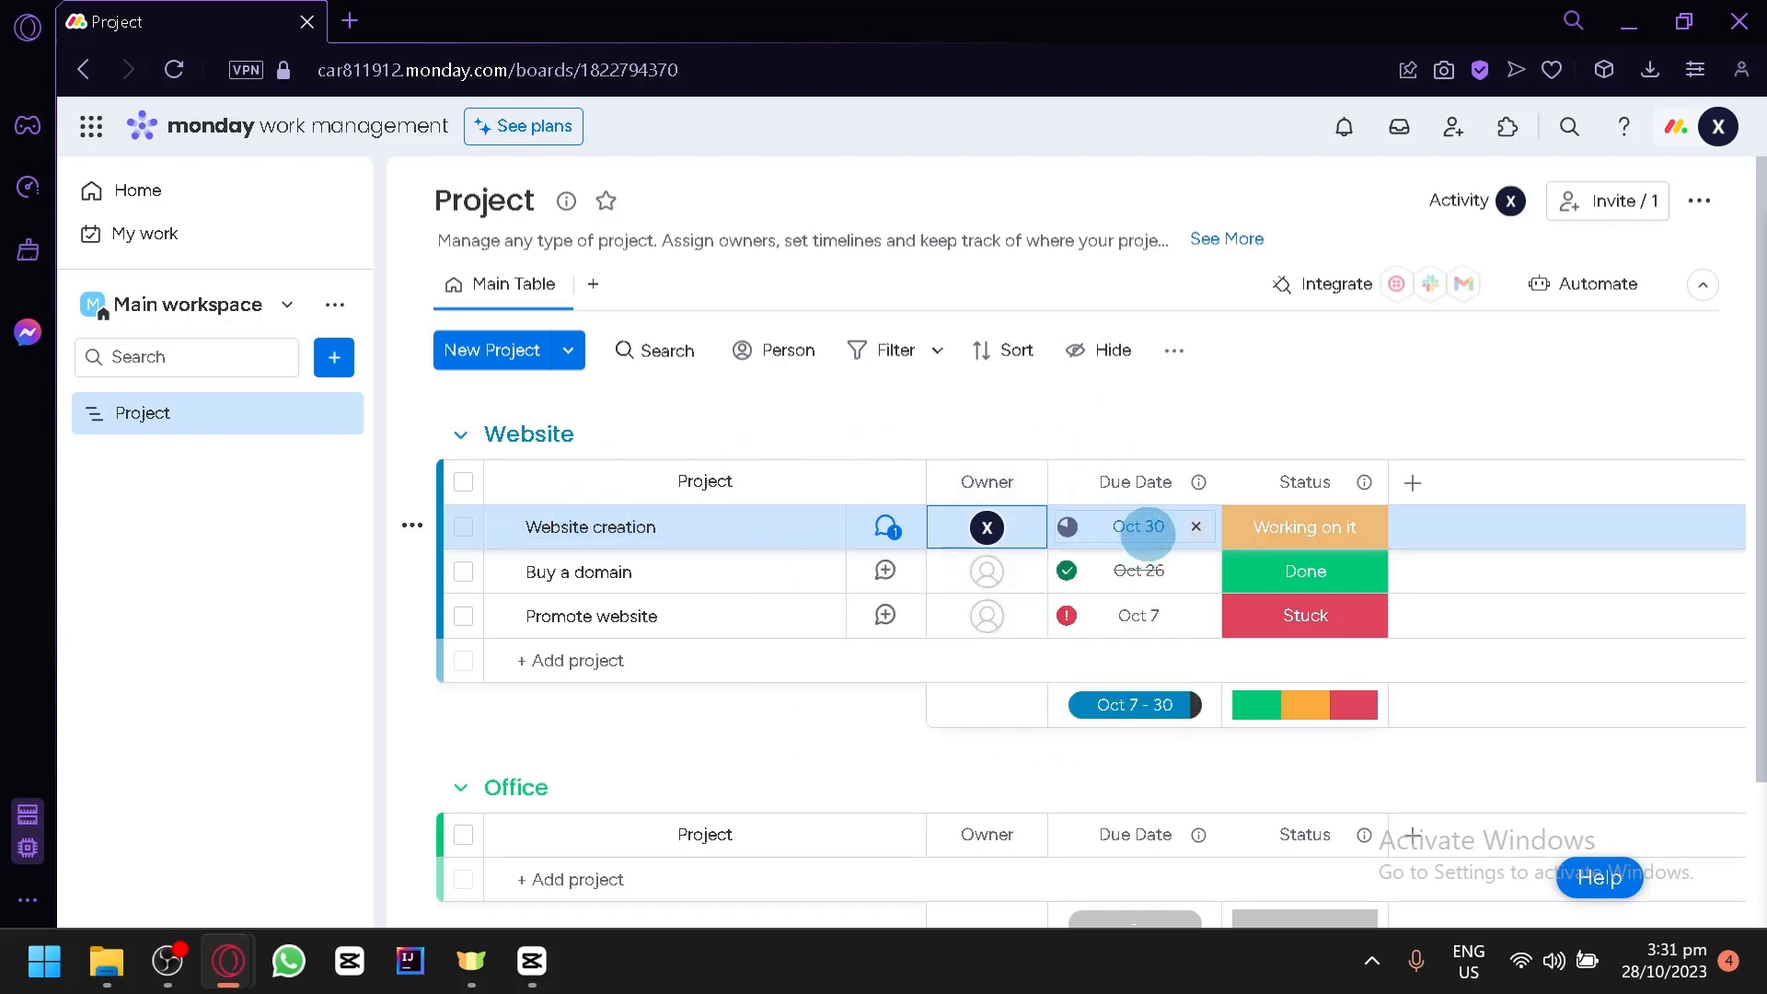
{"action": "left_click", "coordinate": [1146, 527]}
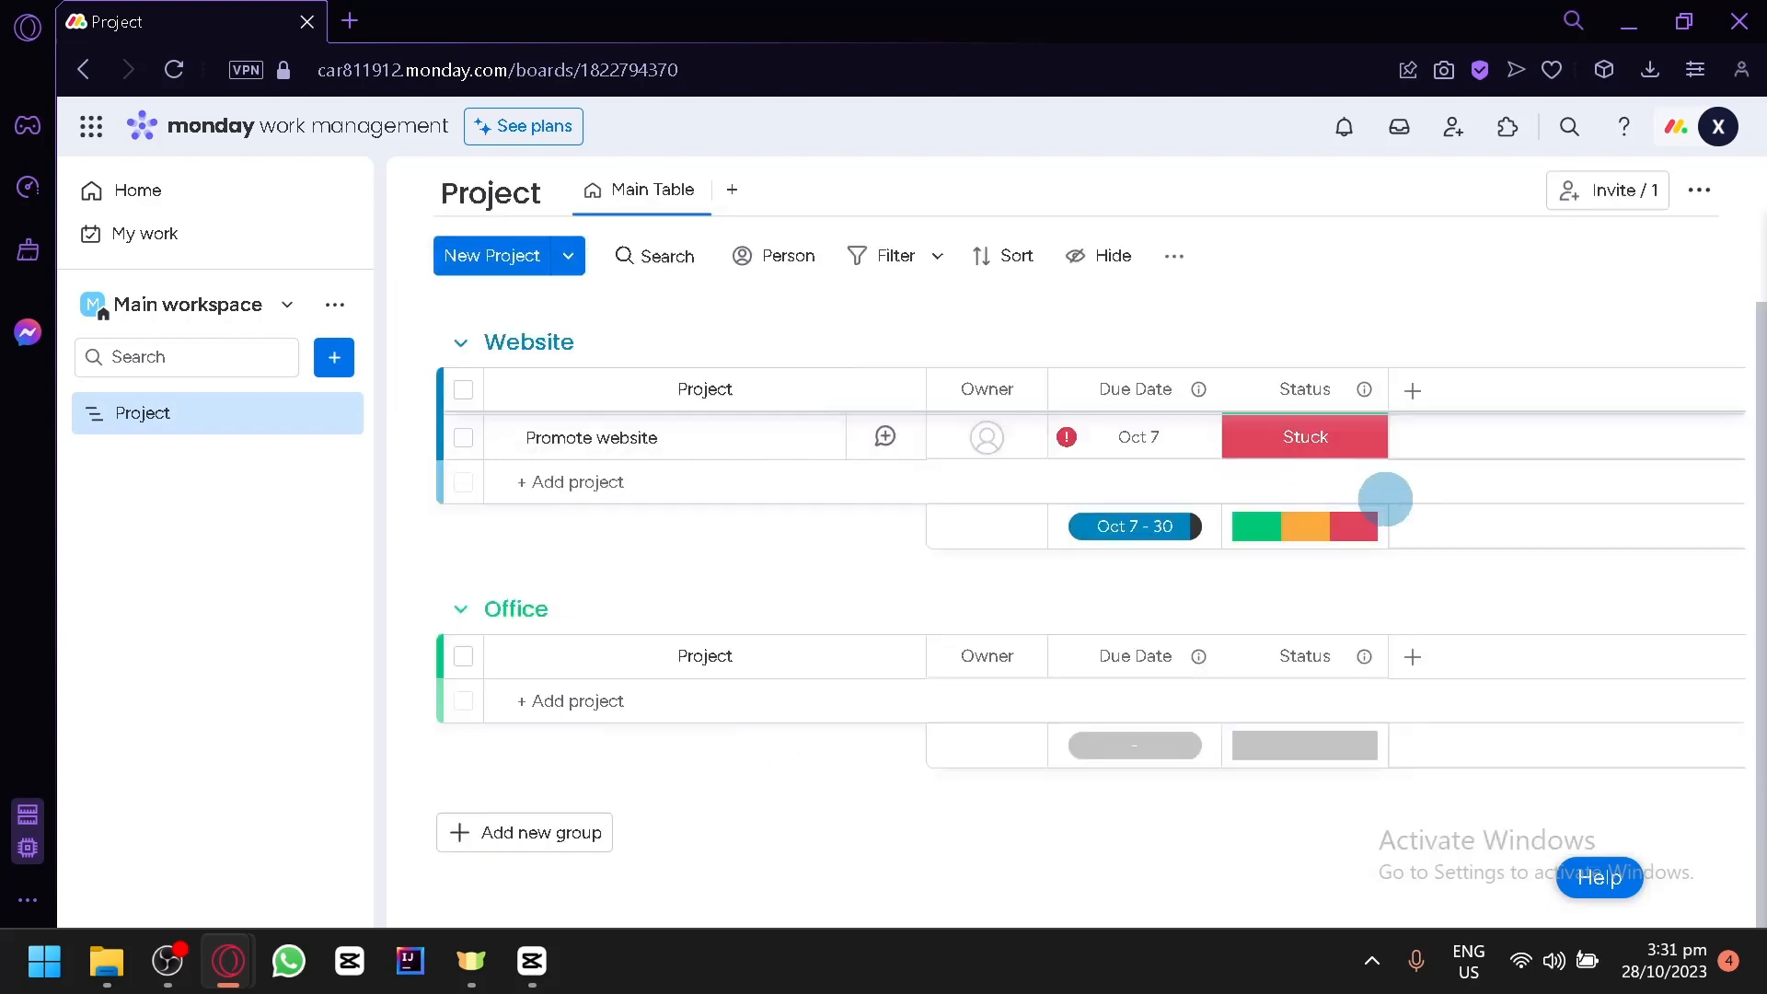
{"action": "scroll", "coordinate": [1289, 451], "scroll_direction": "up", "scroll_amount": 2}
{"action": "left_click", "coordinate": [1146, 527]}
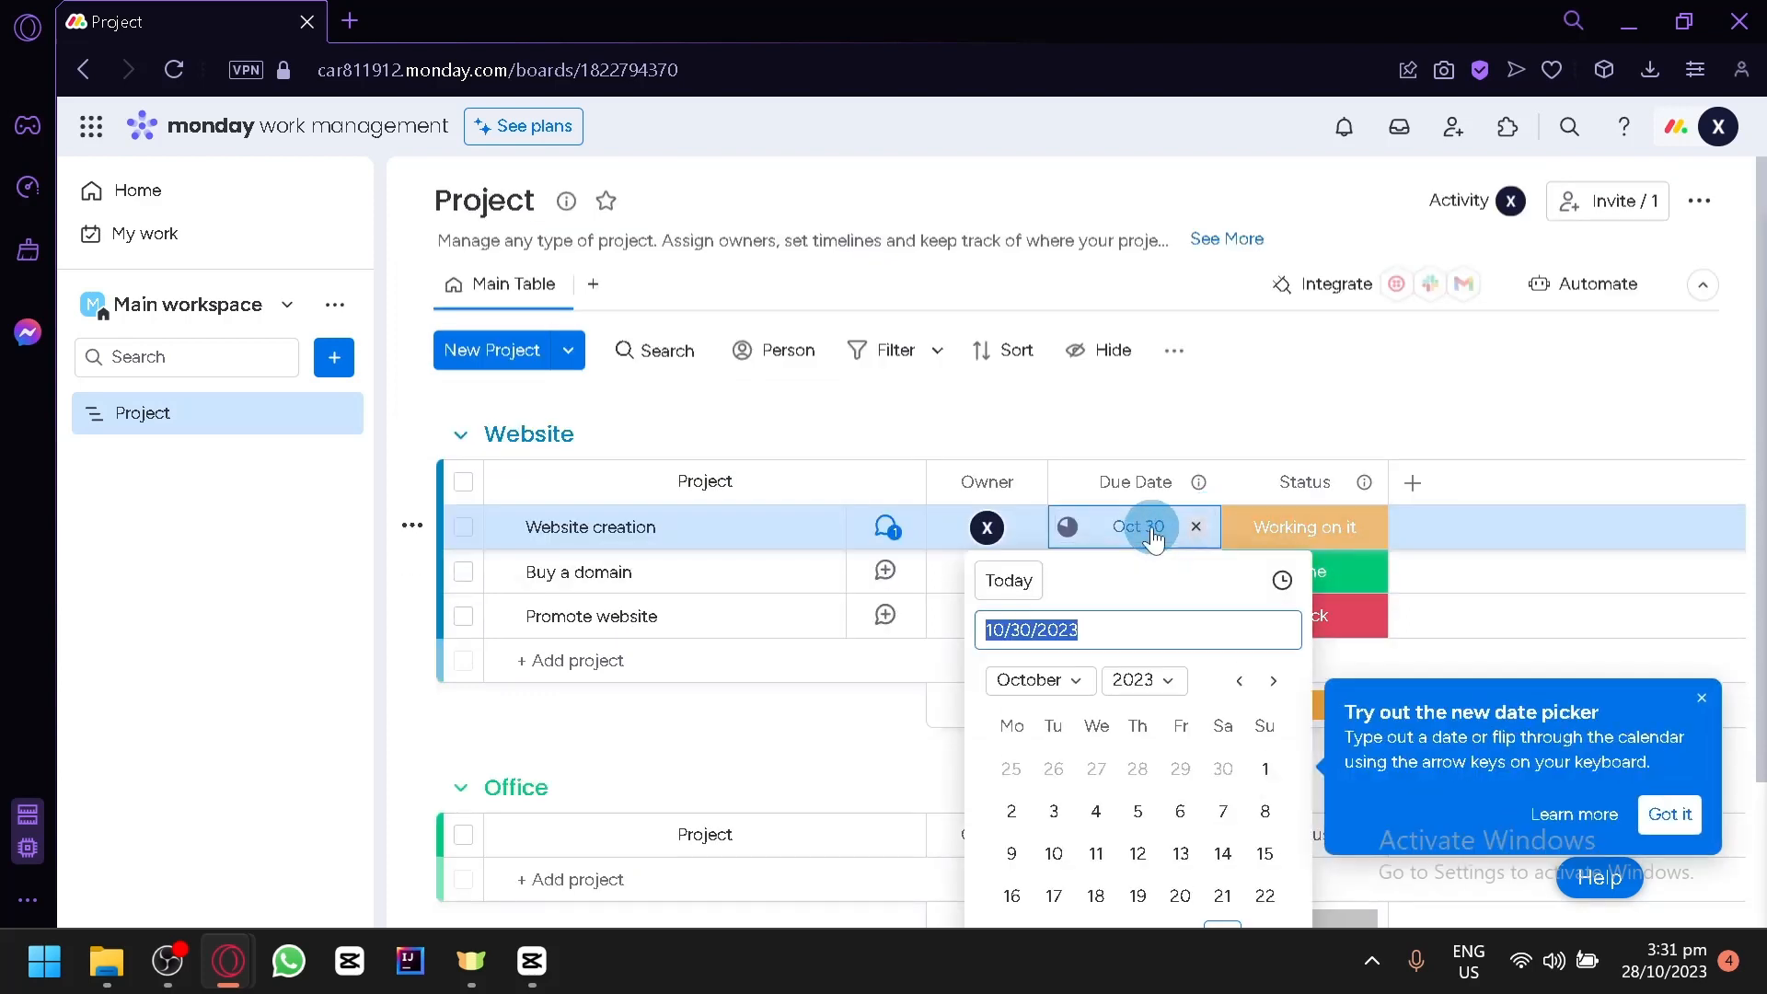
{"action": "left_click", "coordinate": [1711, 699]}
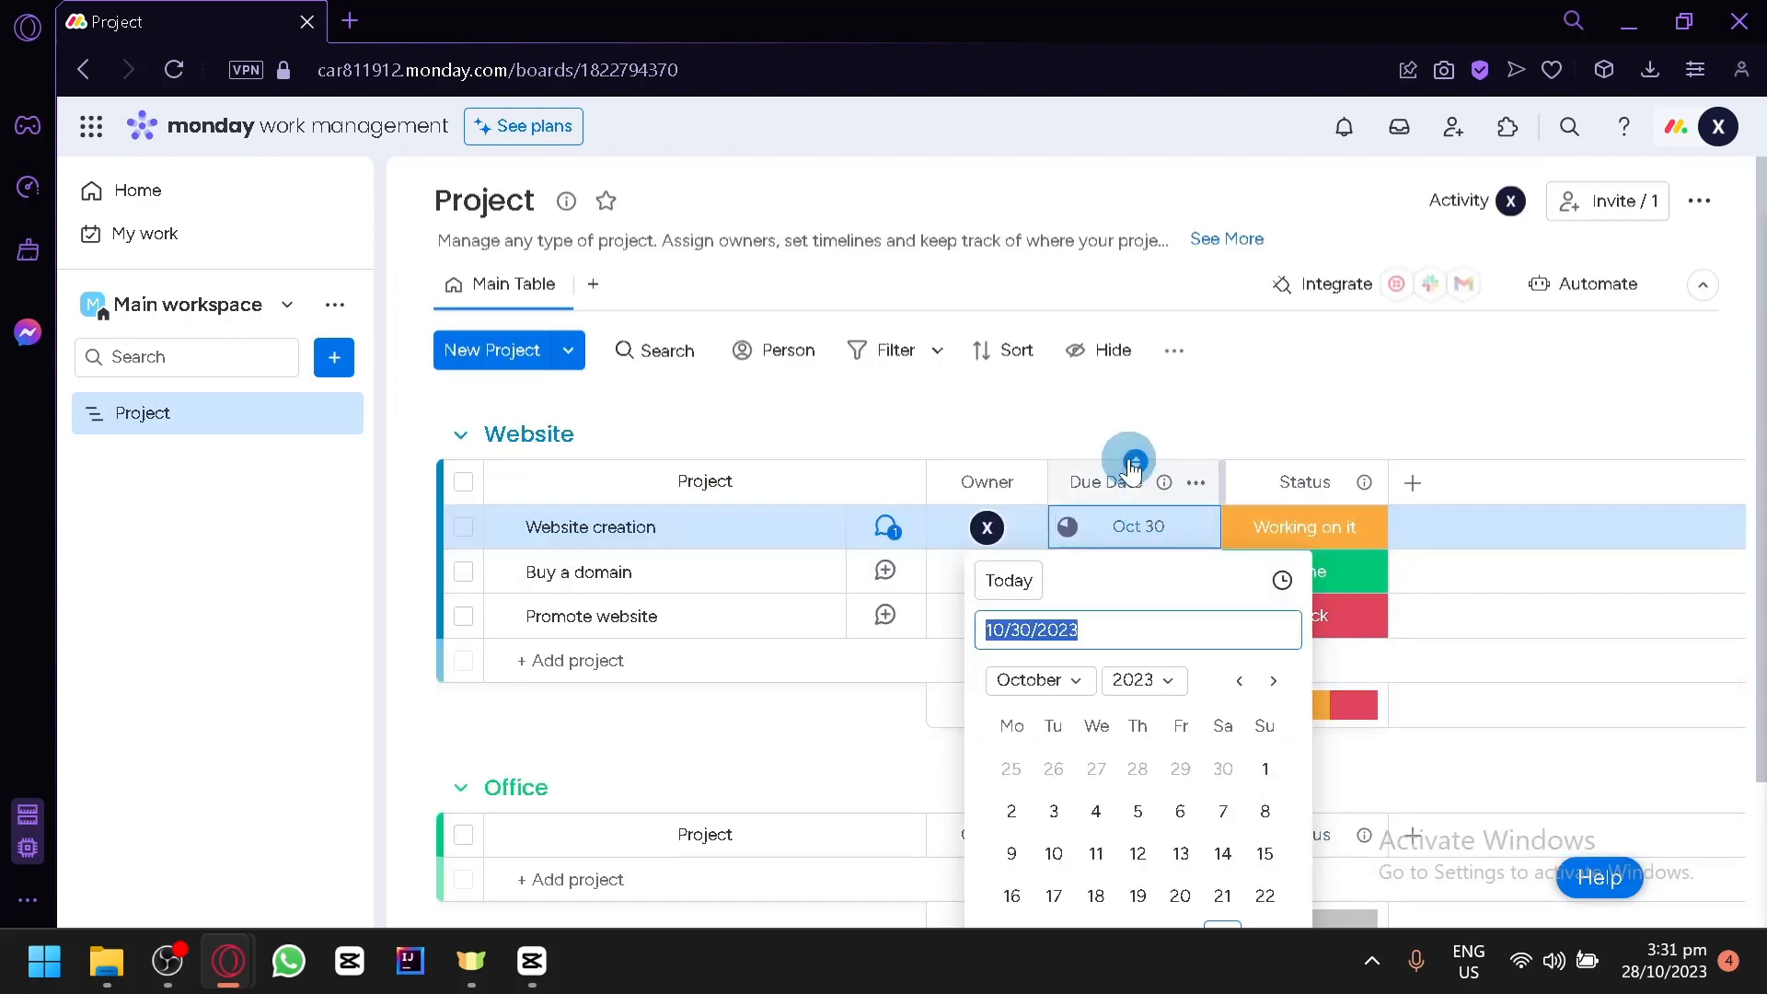
{"action": "left_click", "coordinate": [1129, 419]}
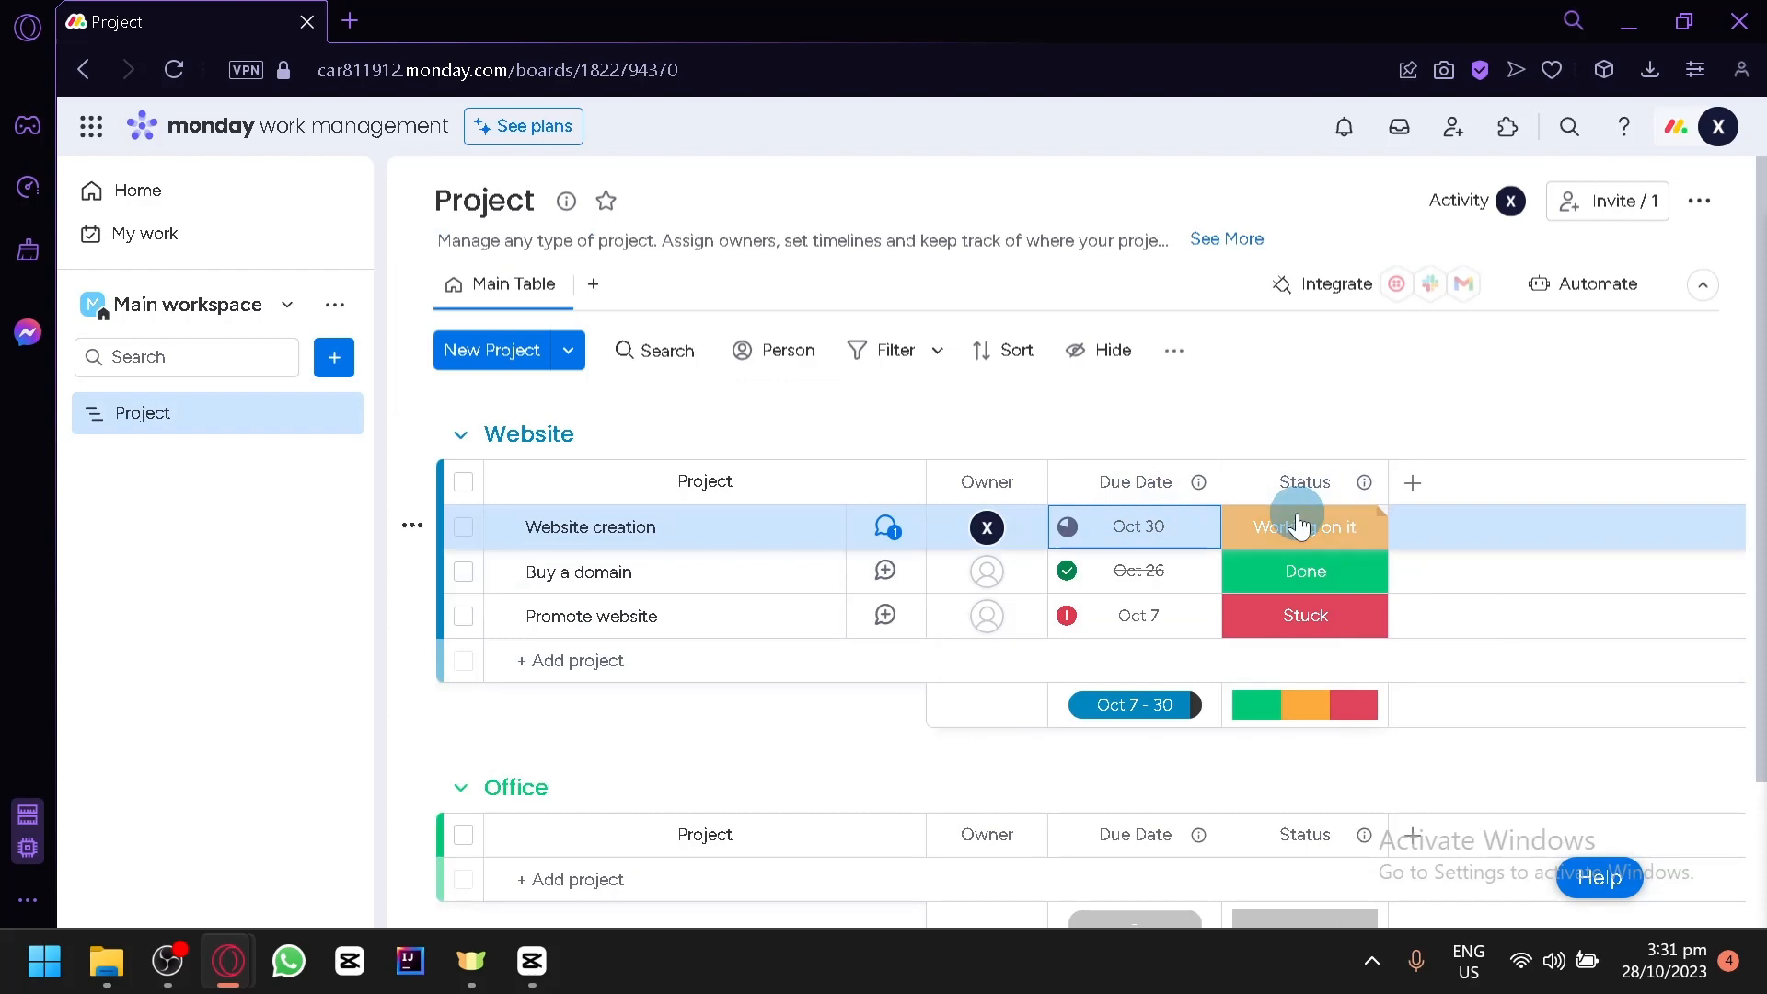
- Set the status of the Promote website item to Done
{"action": "left_click", "coordinate": [1333, 616]}
{"action": "left_click", "coordinate": [1330, 624]}
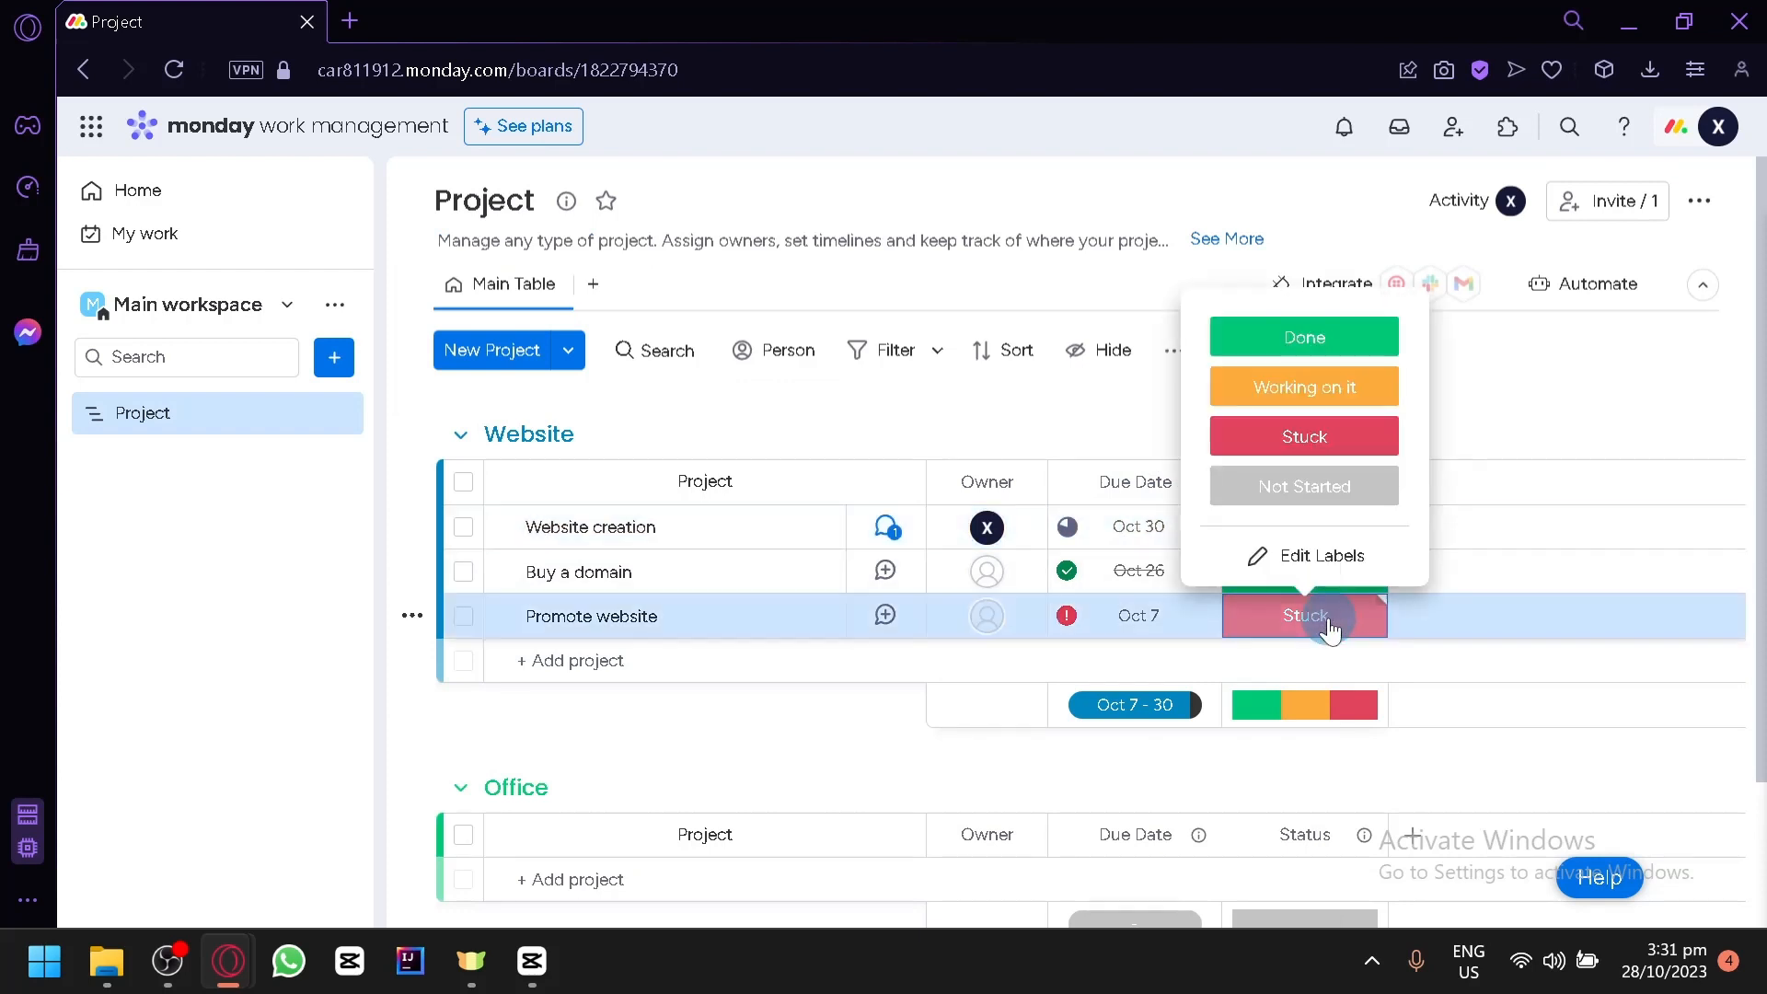
{"action": "left_click", "coordinate": [1310, 359]}
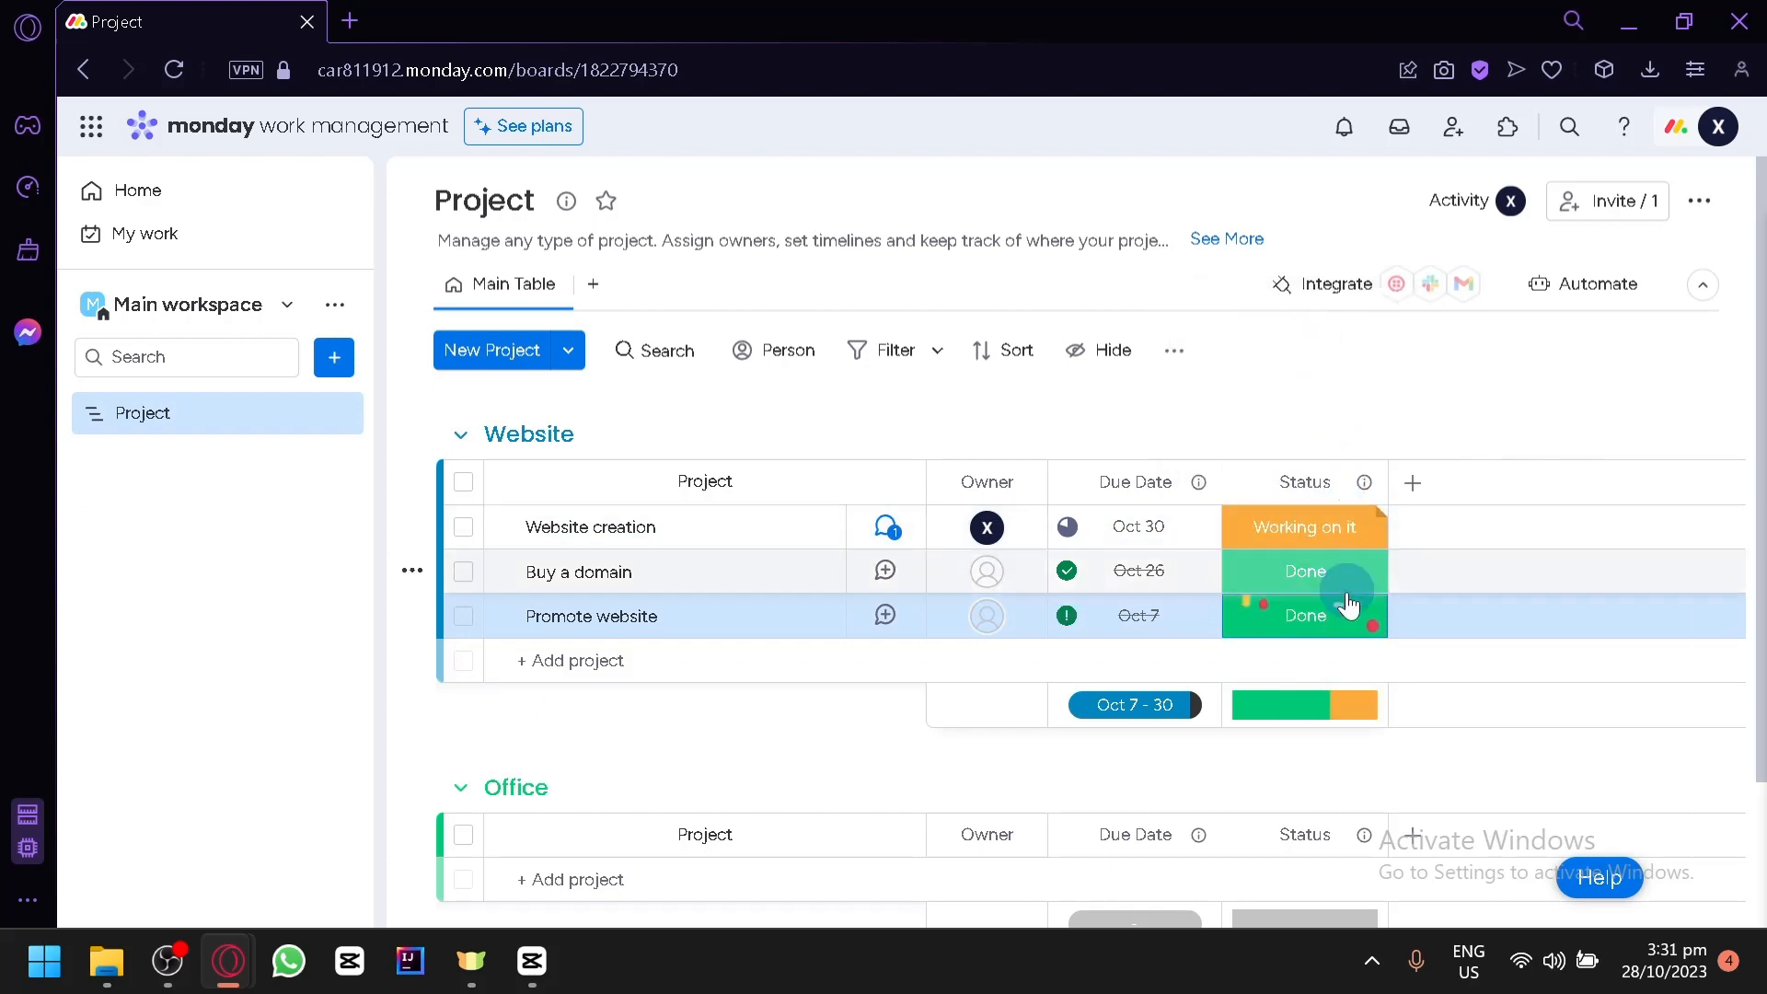
- Try the Stuck and Not Started statuses on the Promote website item
{"action": "mouse_move", "coordinate": [1311, 718]}
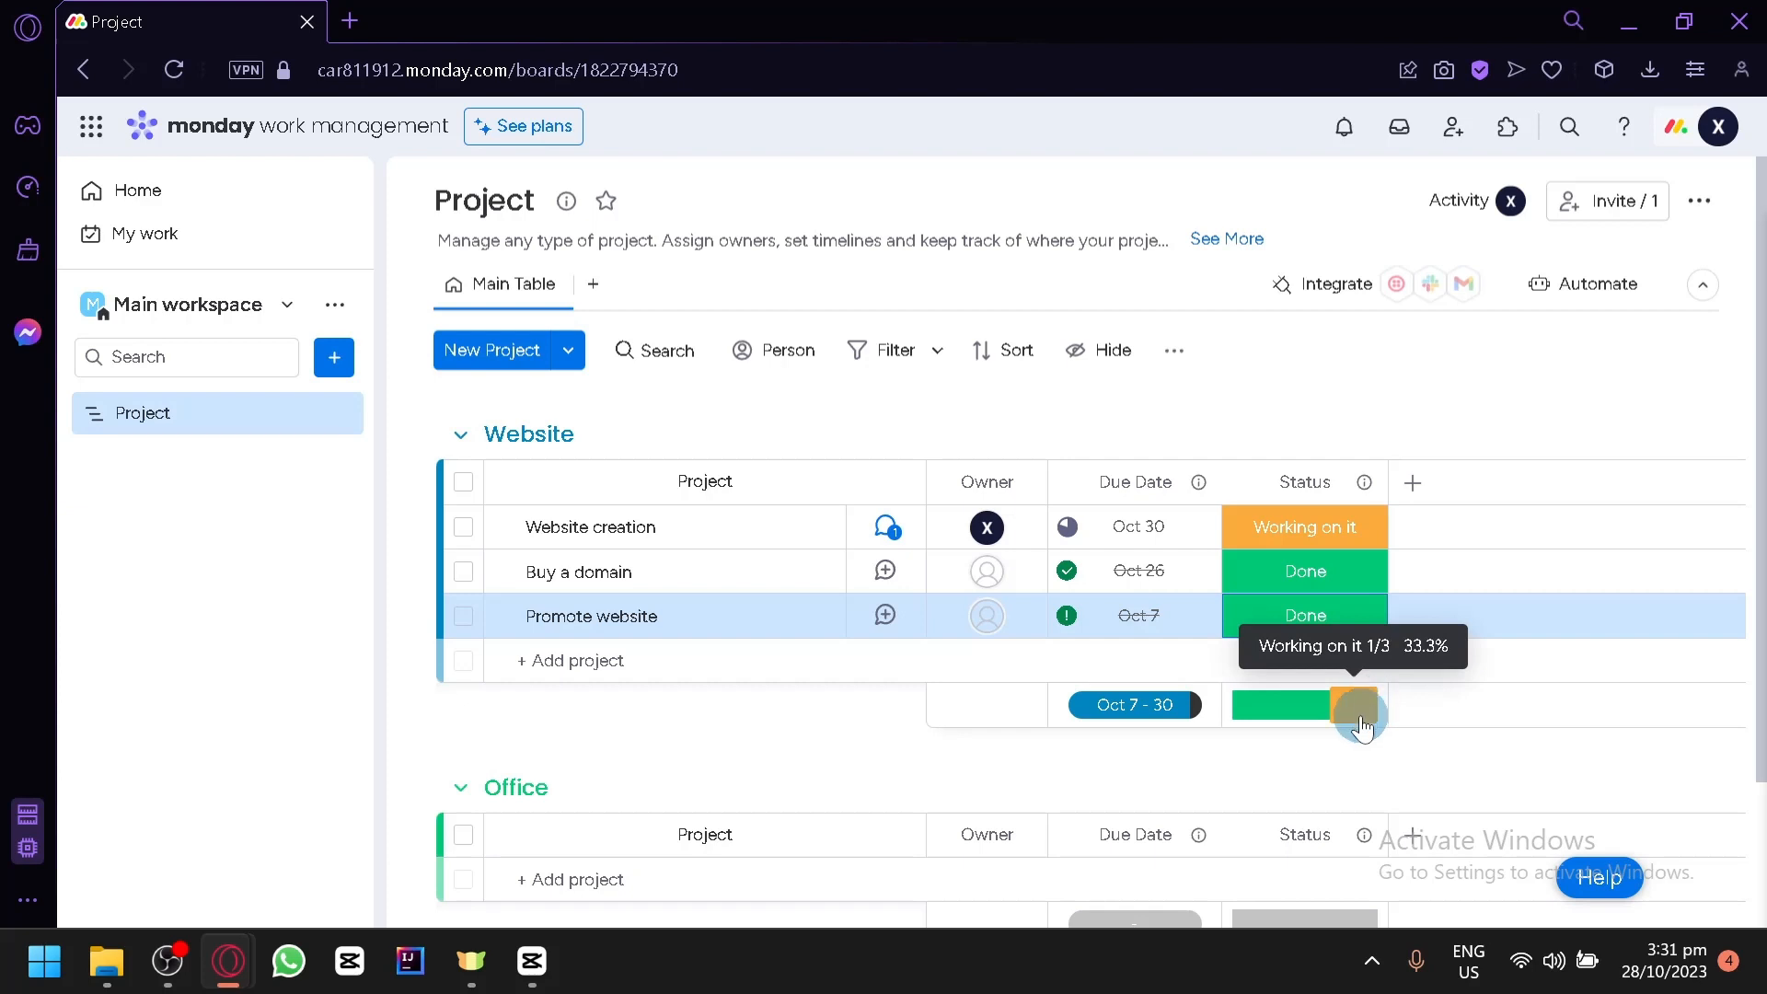
{"action": "left_click", "coordinate": [1289, 647]}
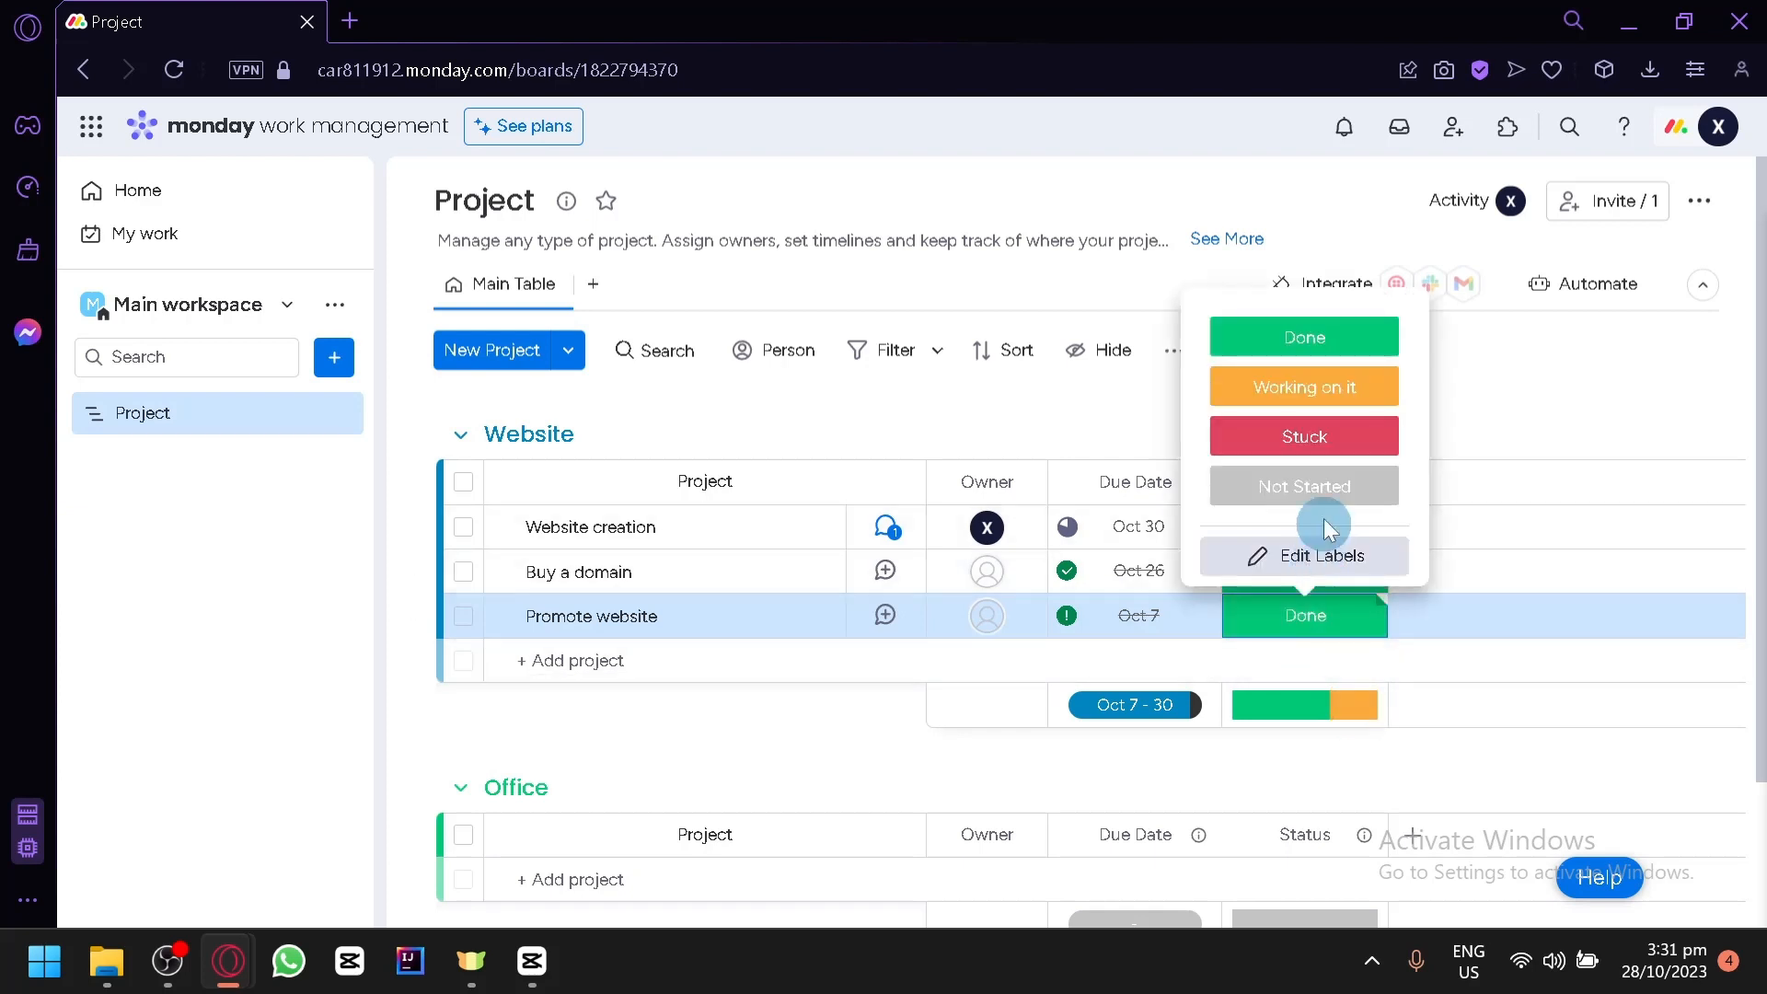
{"action": "left_click", "coordinate": [1285, 438]}
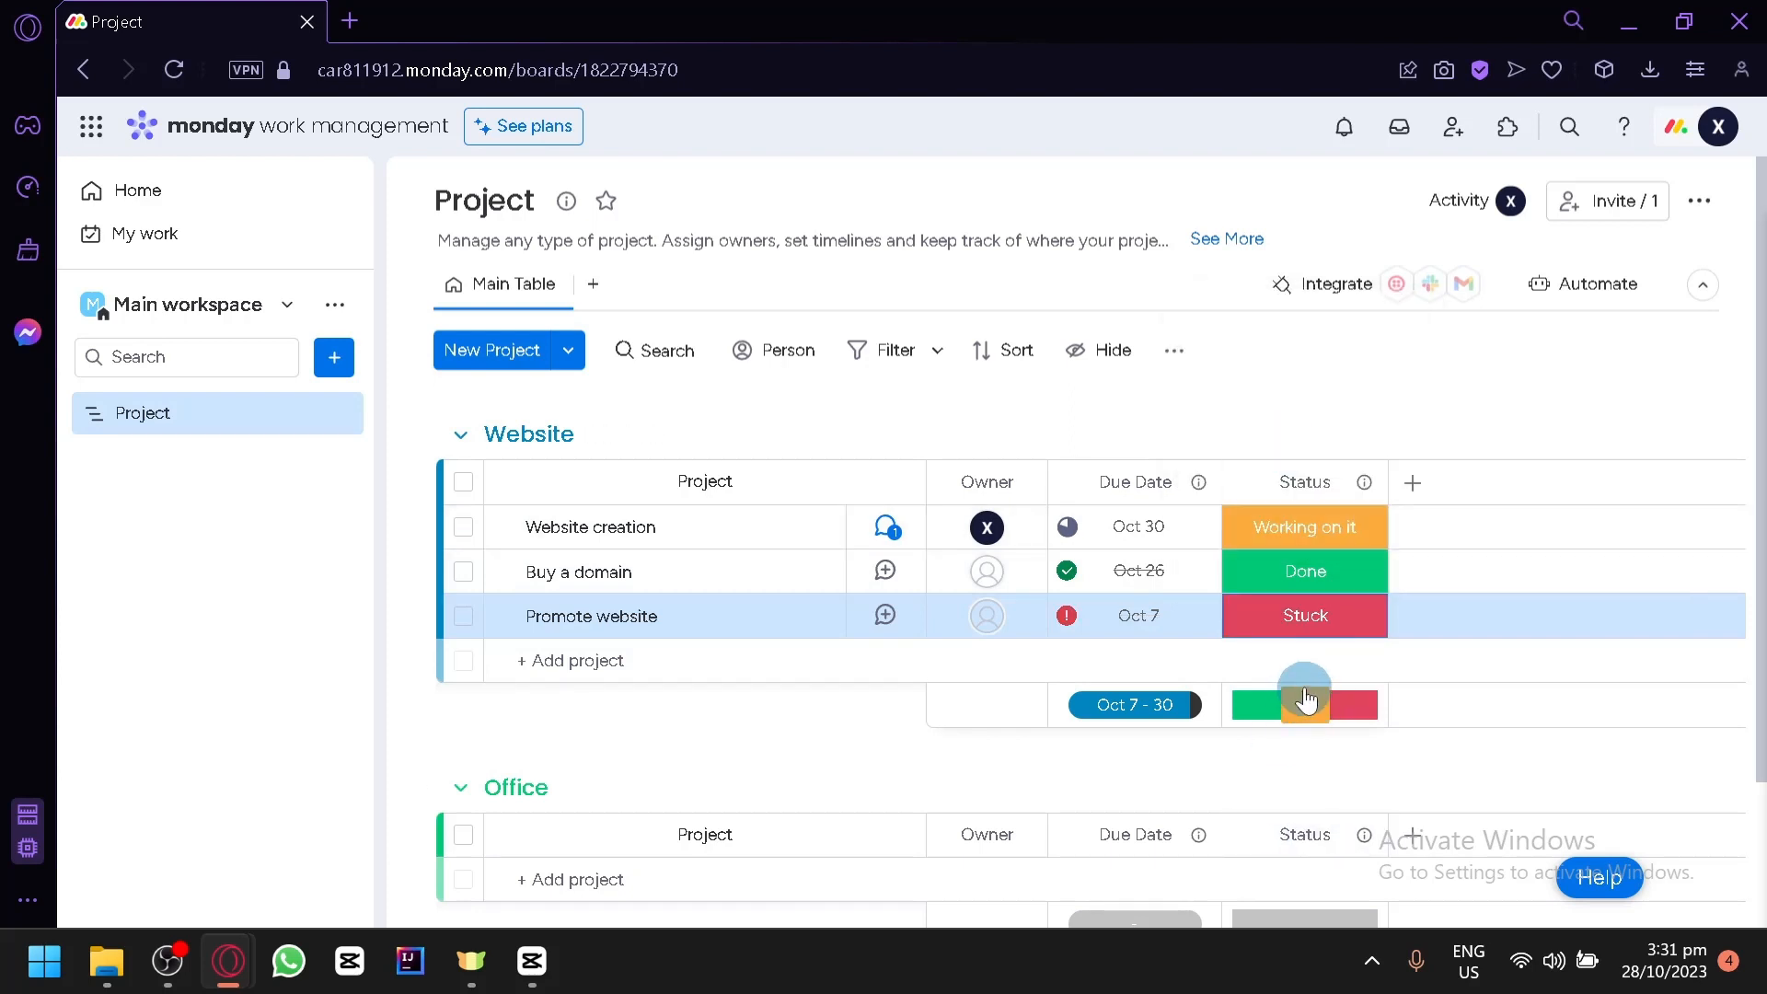
{"action": "left_click", "coordinate": [1323, 636]}
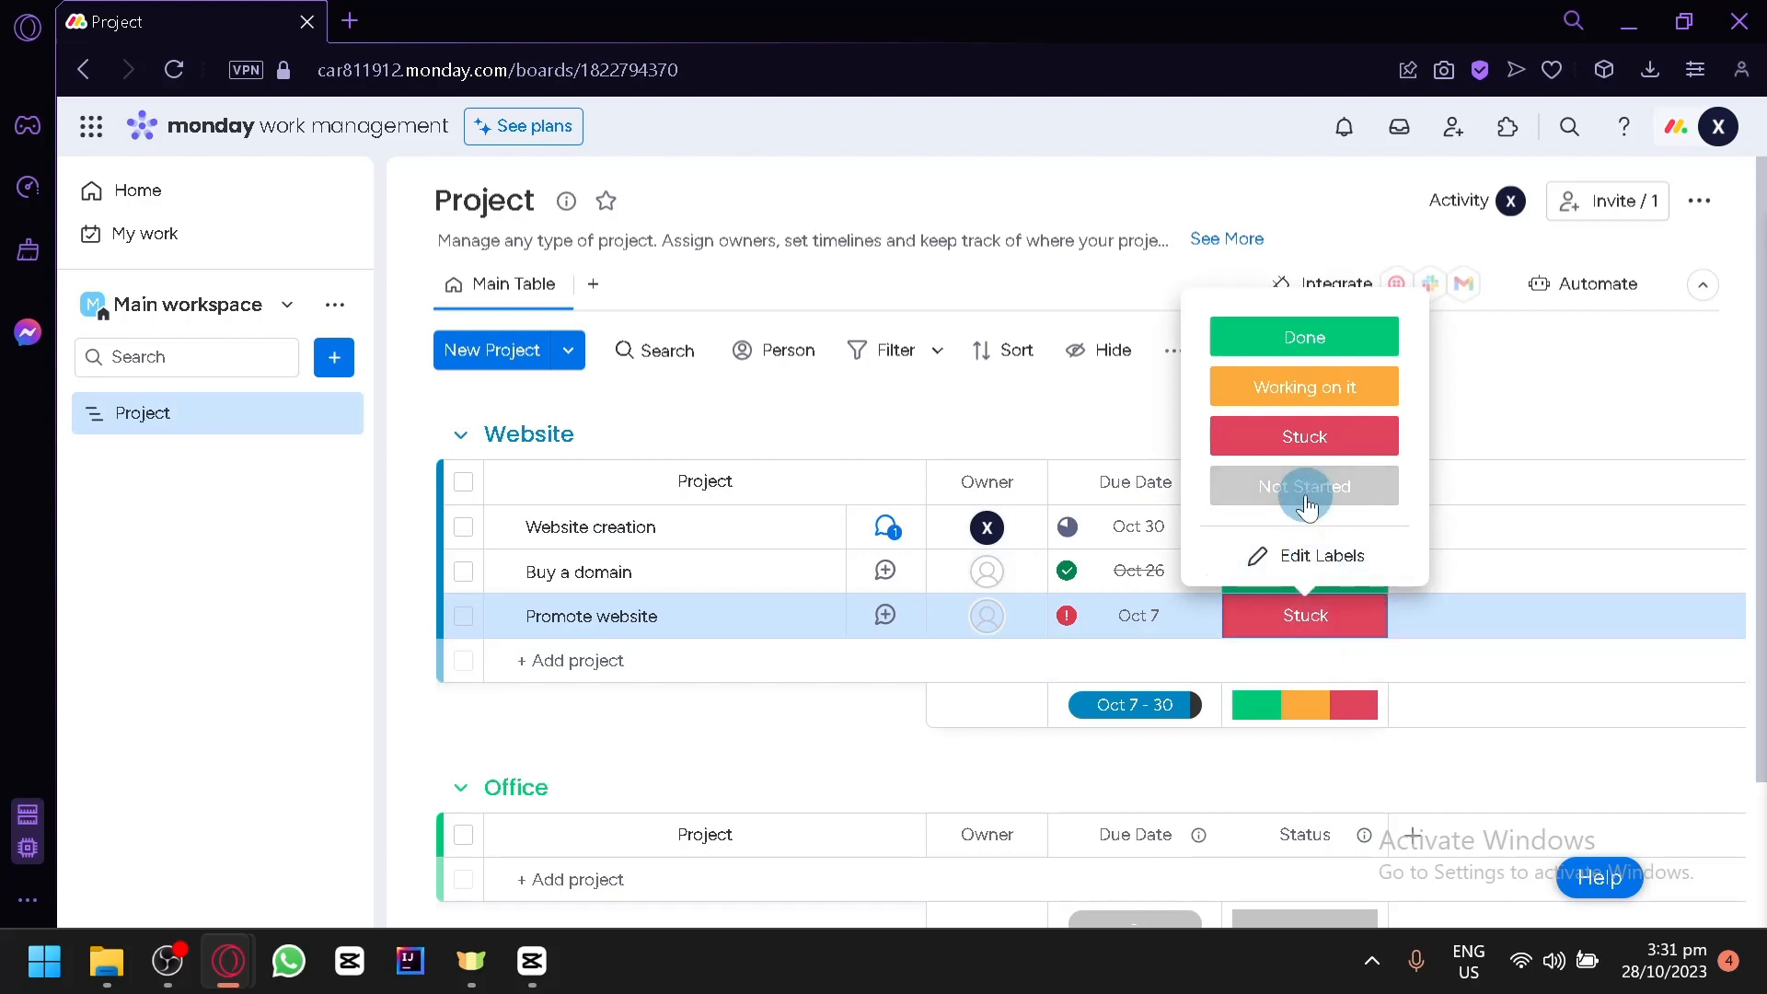
{"action": "left_click", "coordinate": [1305, 486]}
- Create a purple status label named Issue and assign it to the Promote website item
{"action": "left_click", "coordinate": [1348, 617]}
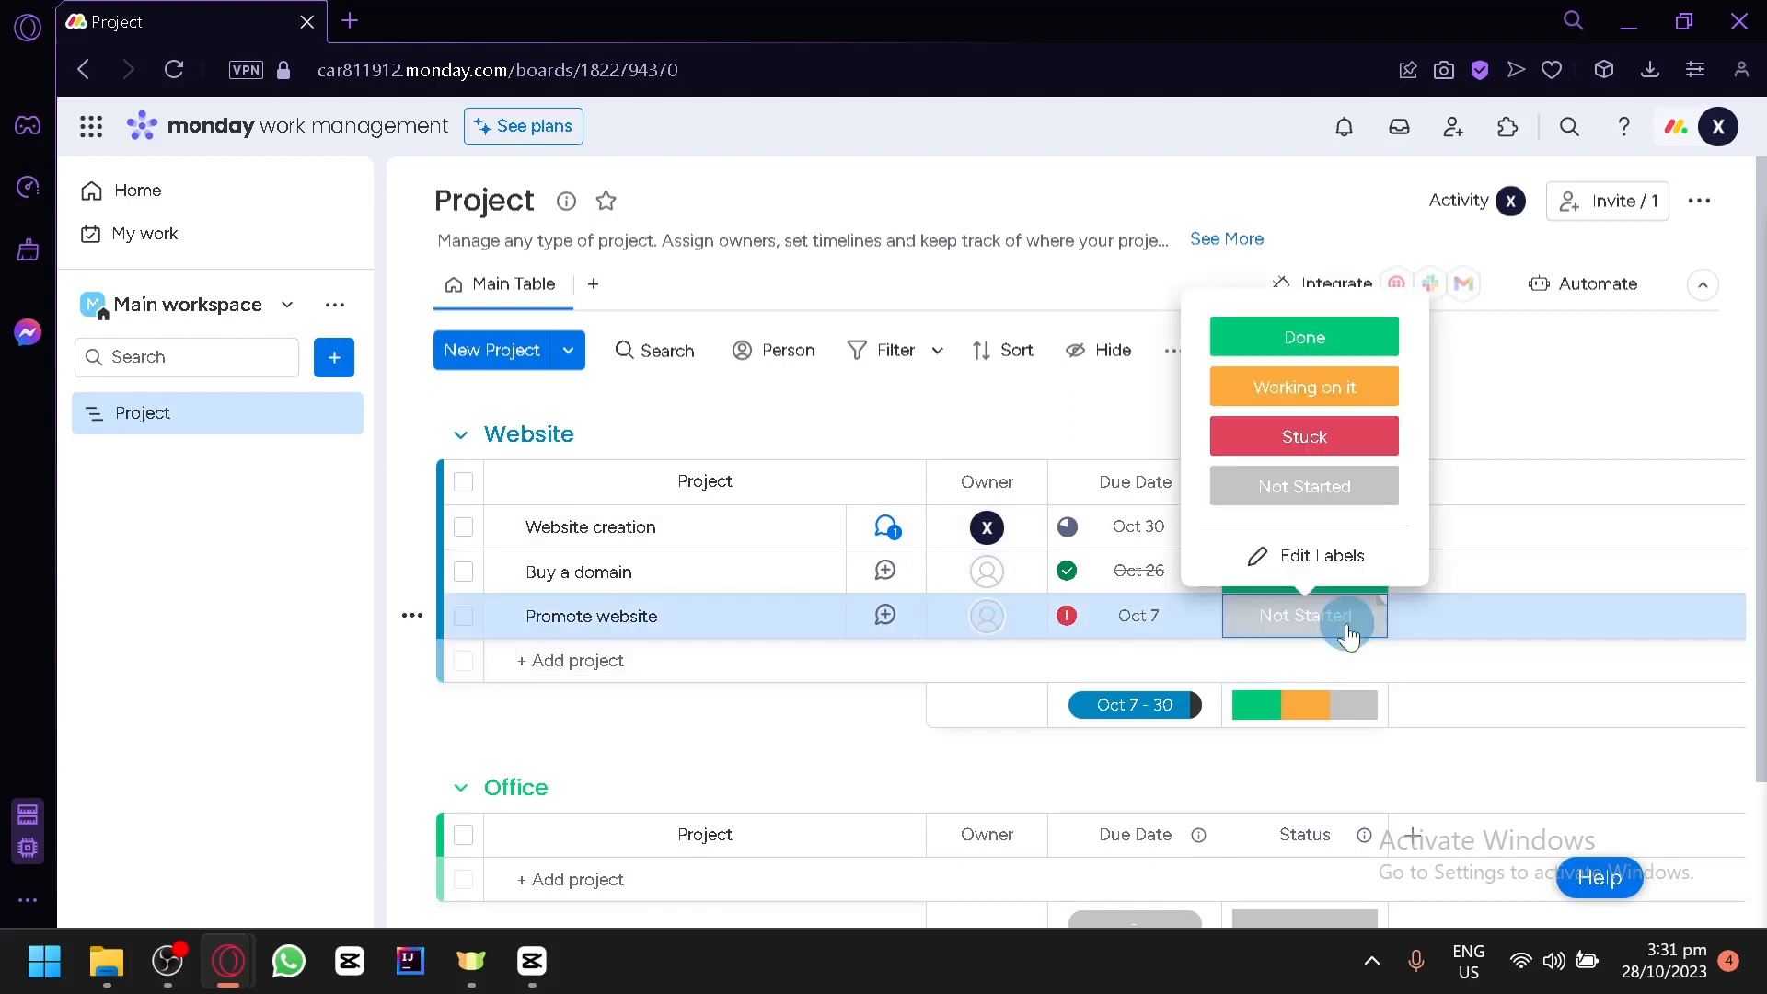
{"action": "left_click", "coordinate": [1351, 569]}
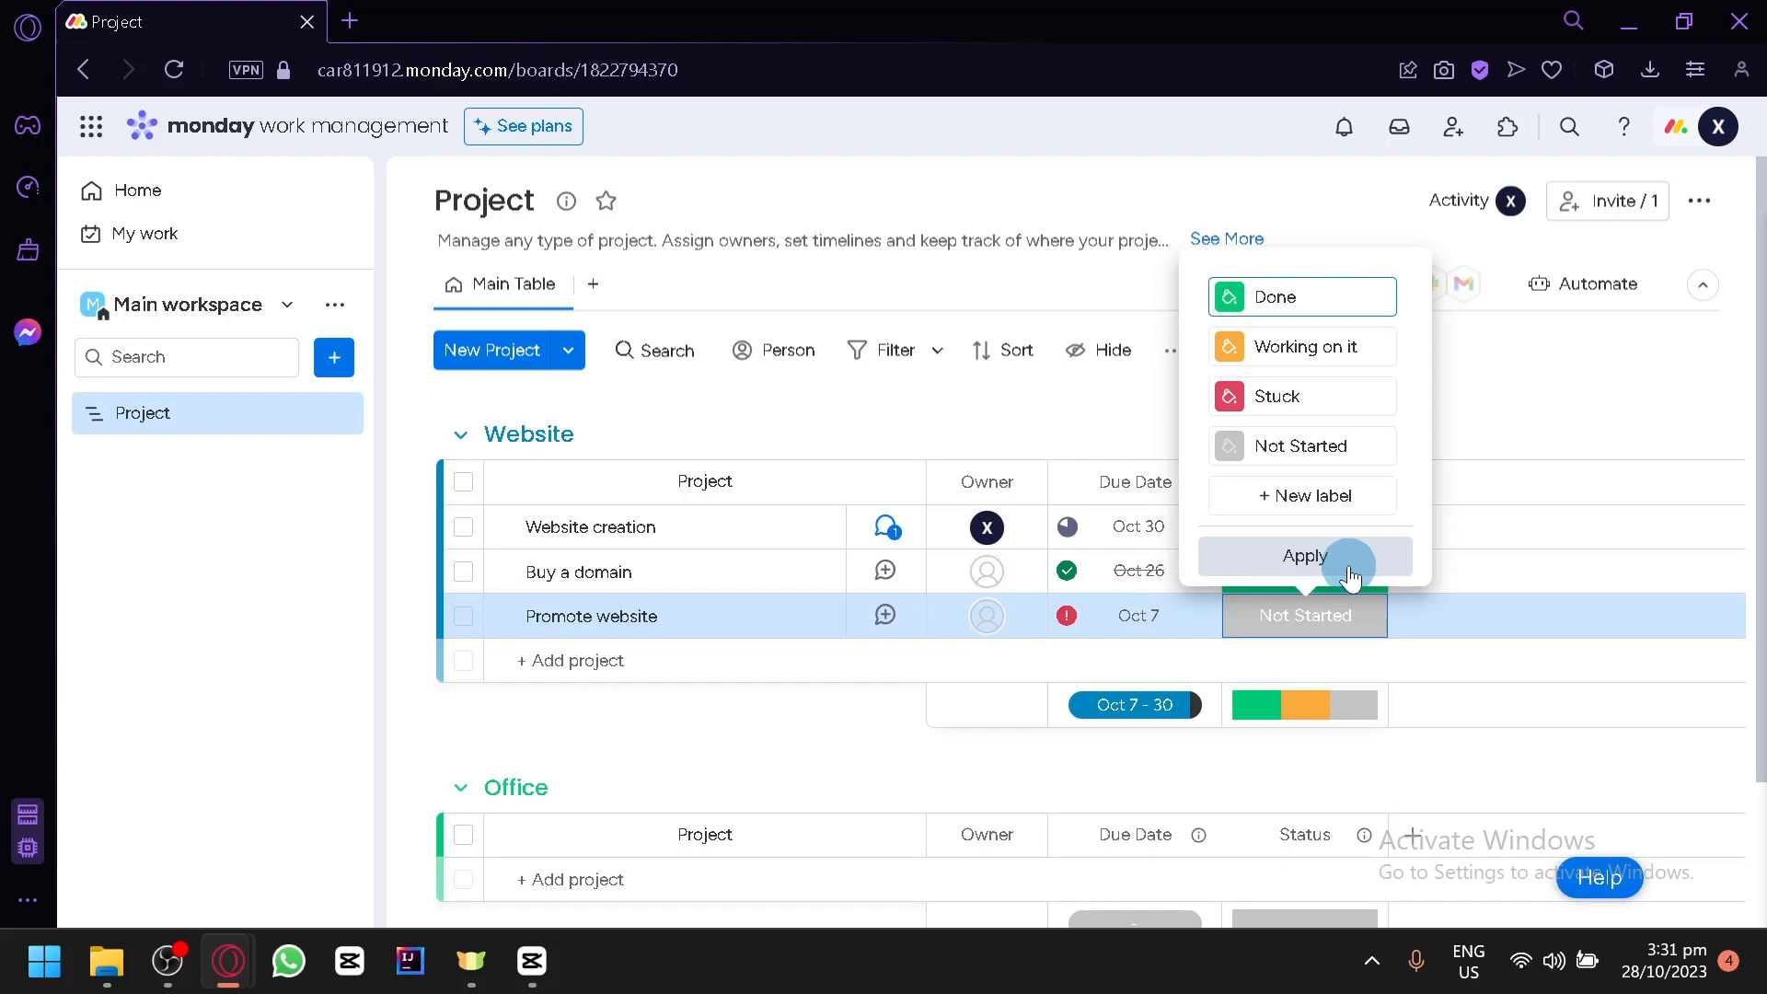
{"action": "left_click", "coordinate": [1293, 493]}
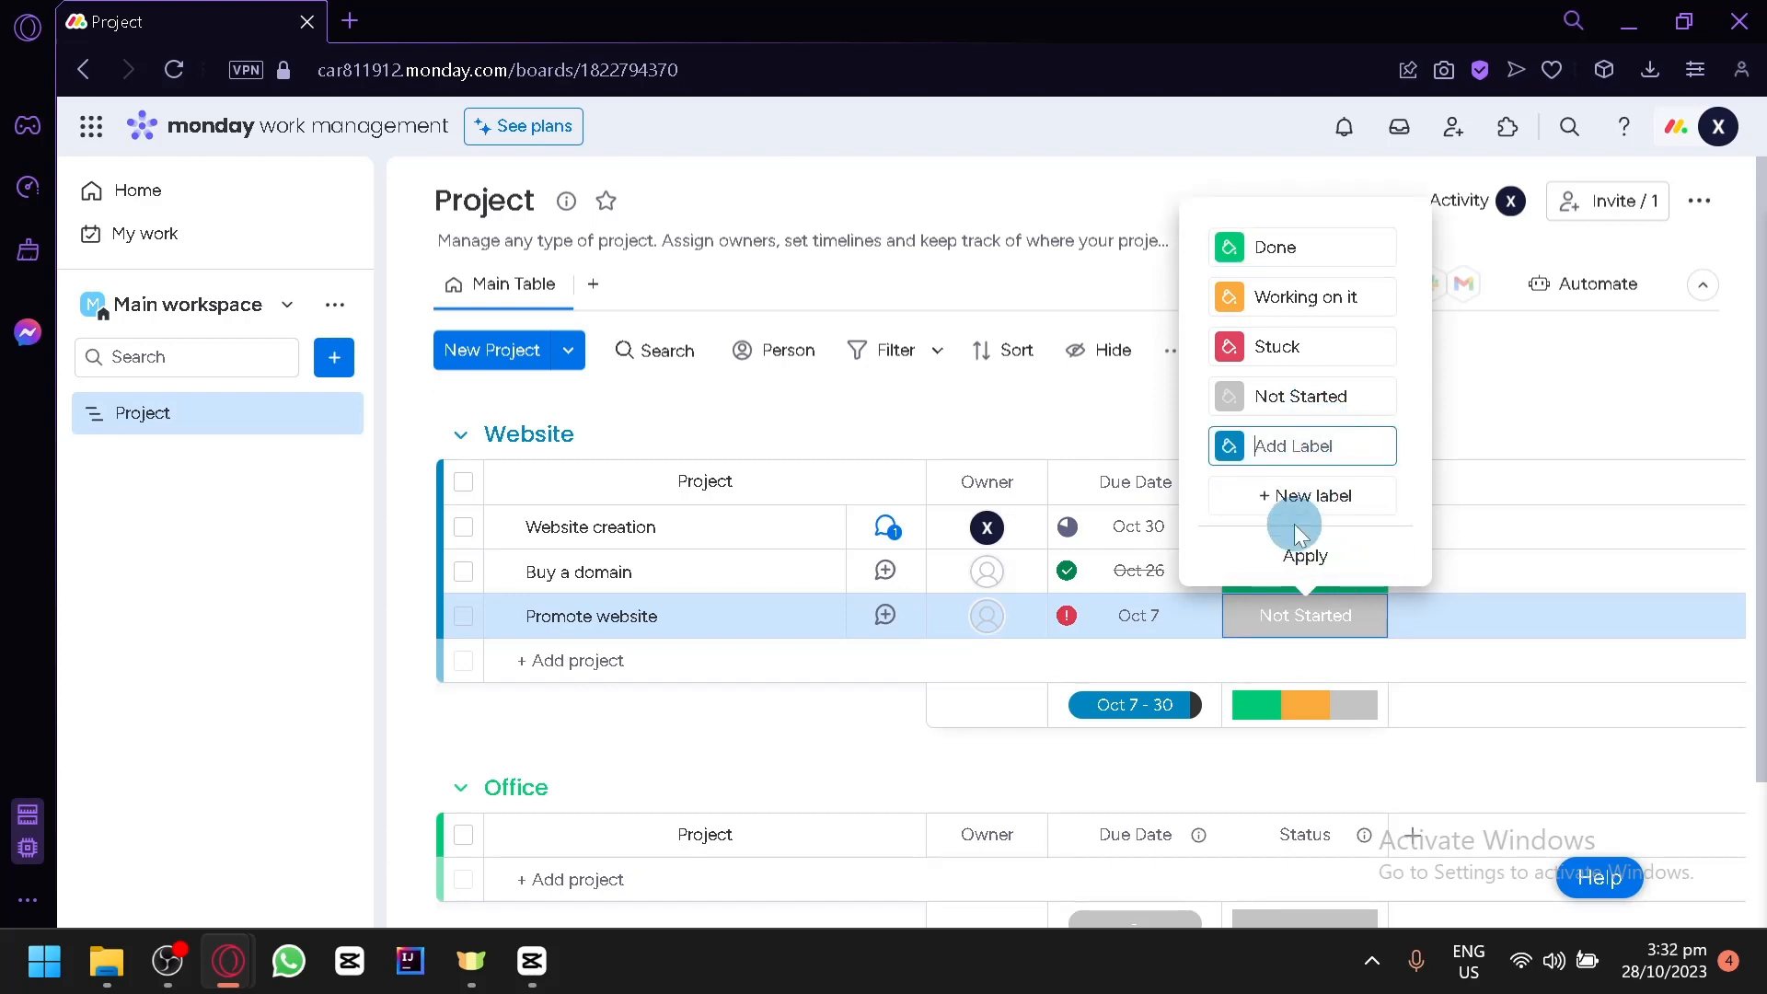
{"action": "type", "text": "Issue"}
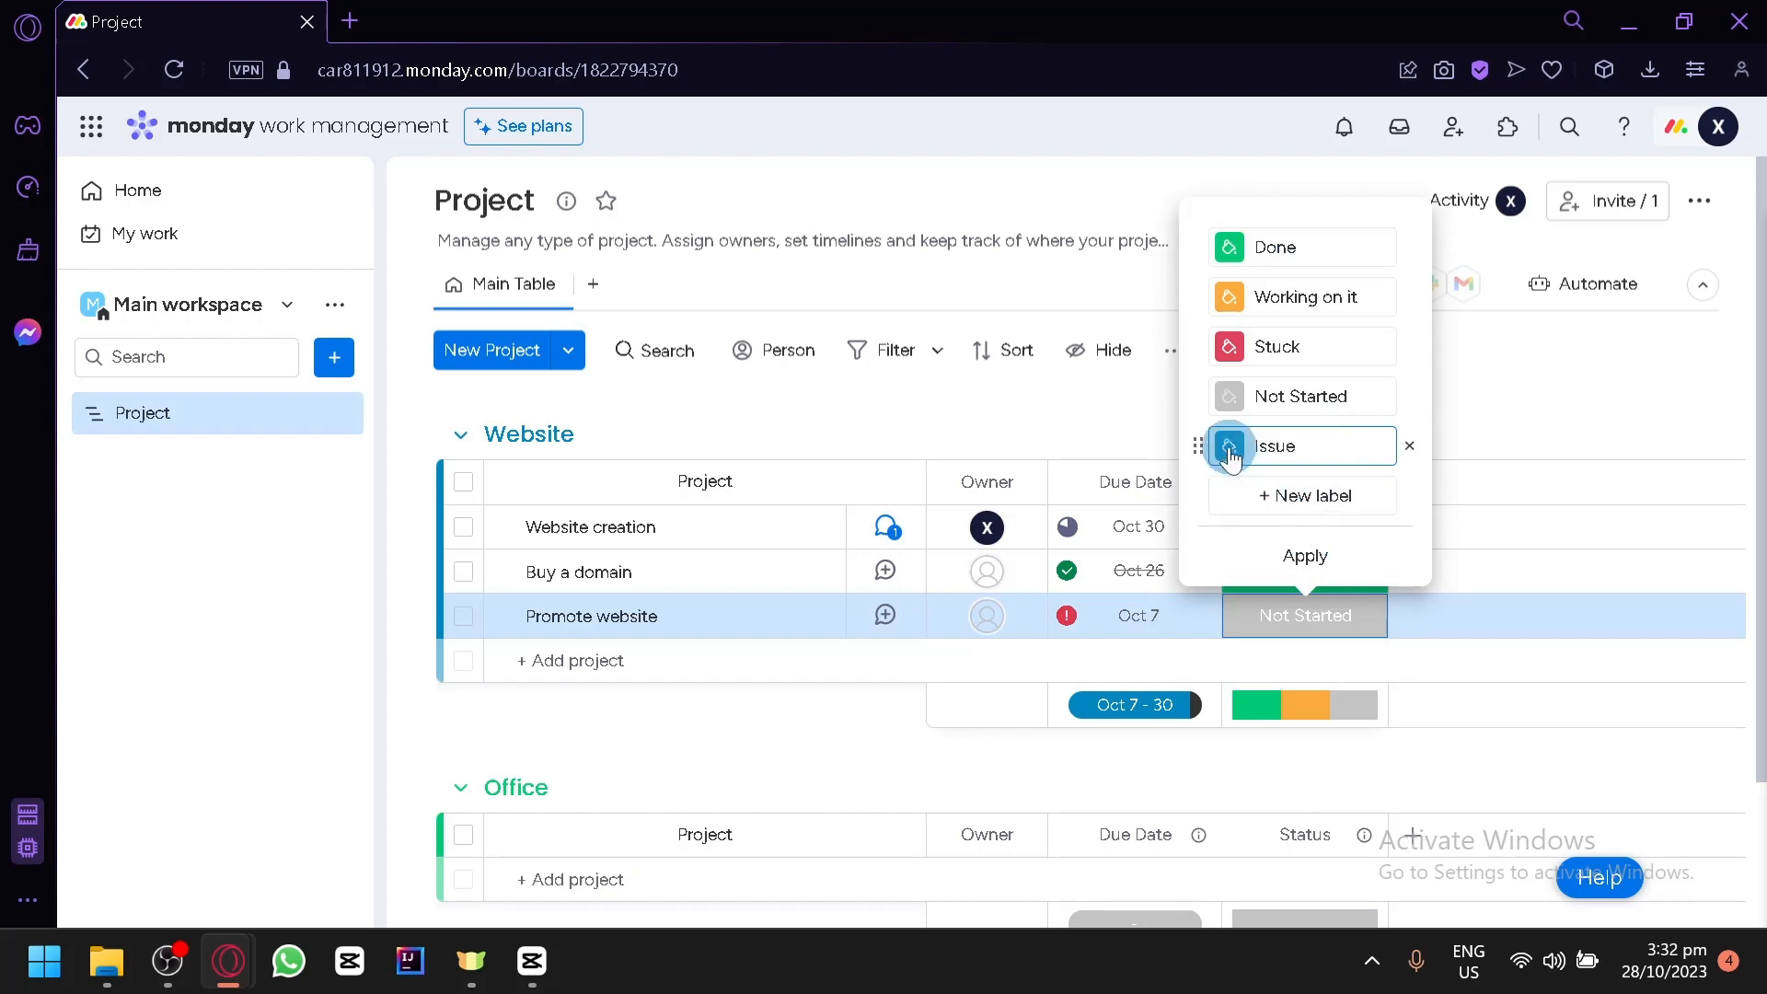
{"action": "left_click", "coordinate": [1228, 448]}
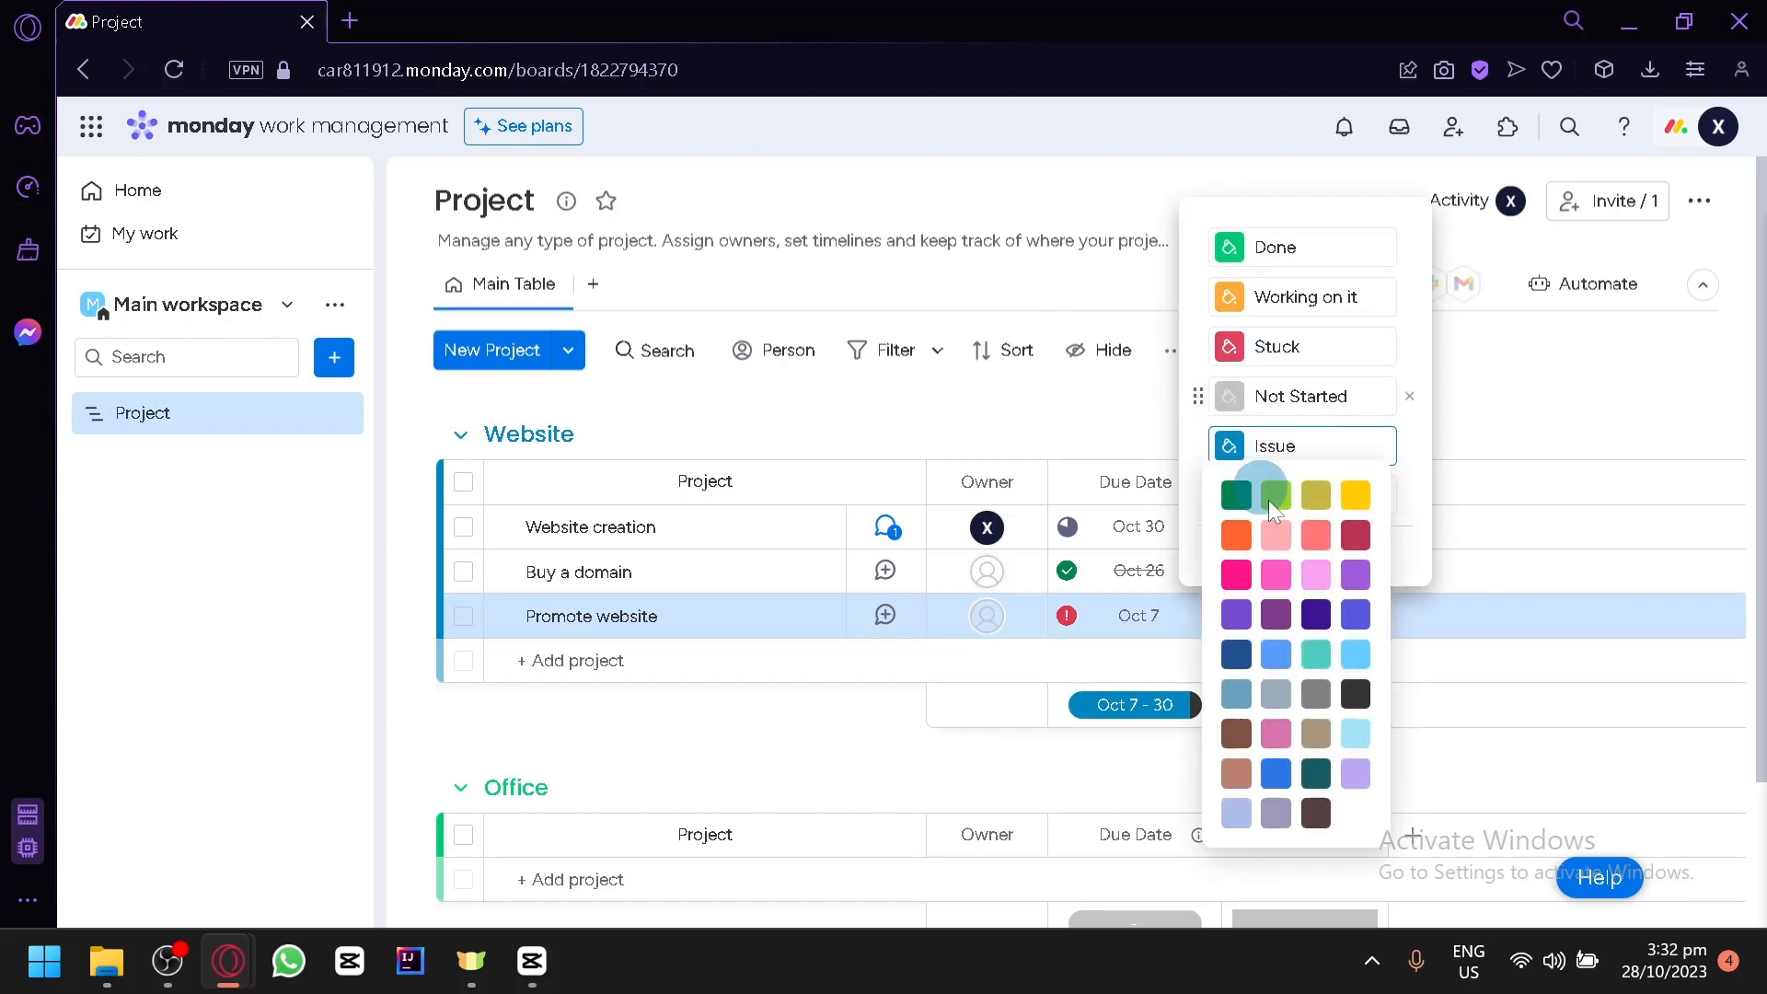
{"action": "left_click", "coordinate": [1274, 614]}
{"action": "left_click", "coordinate": [1297, 618]}
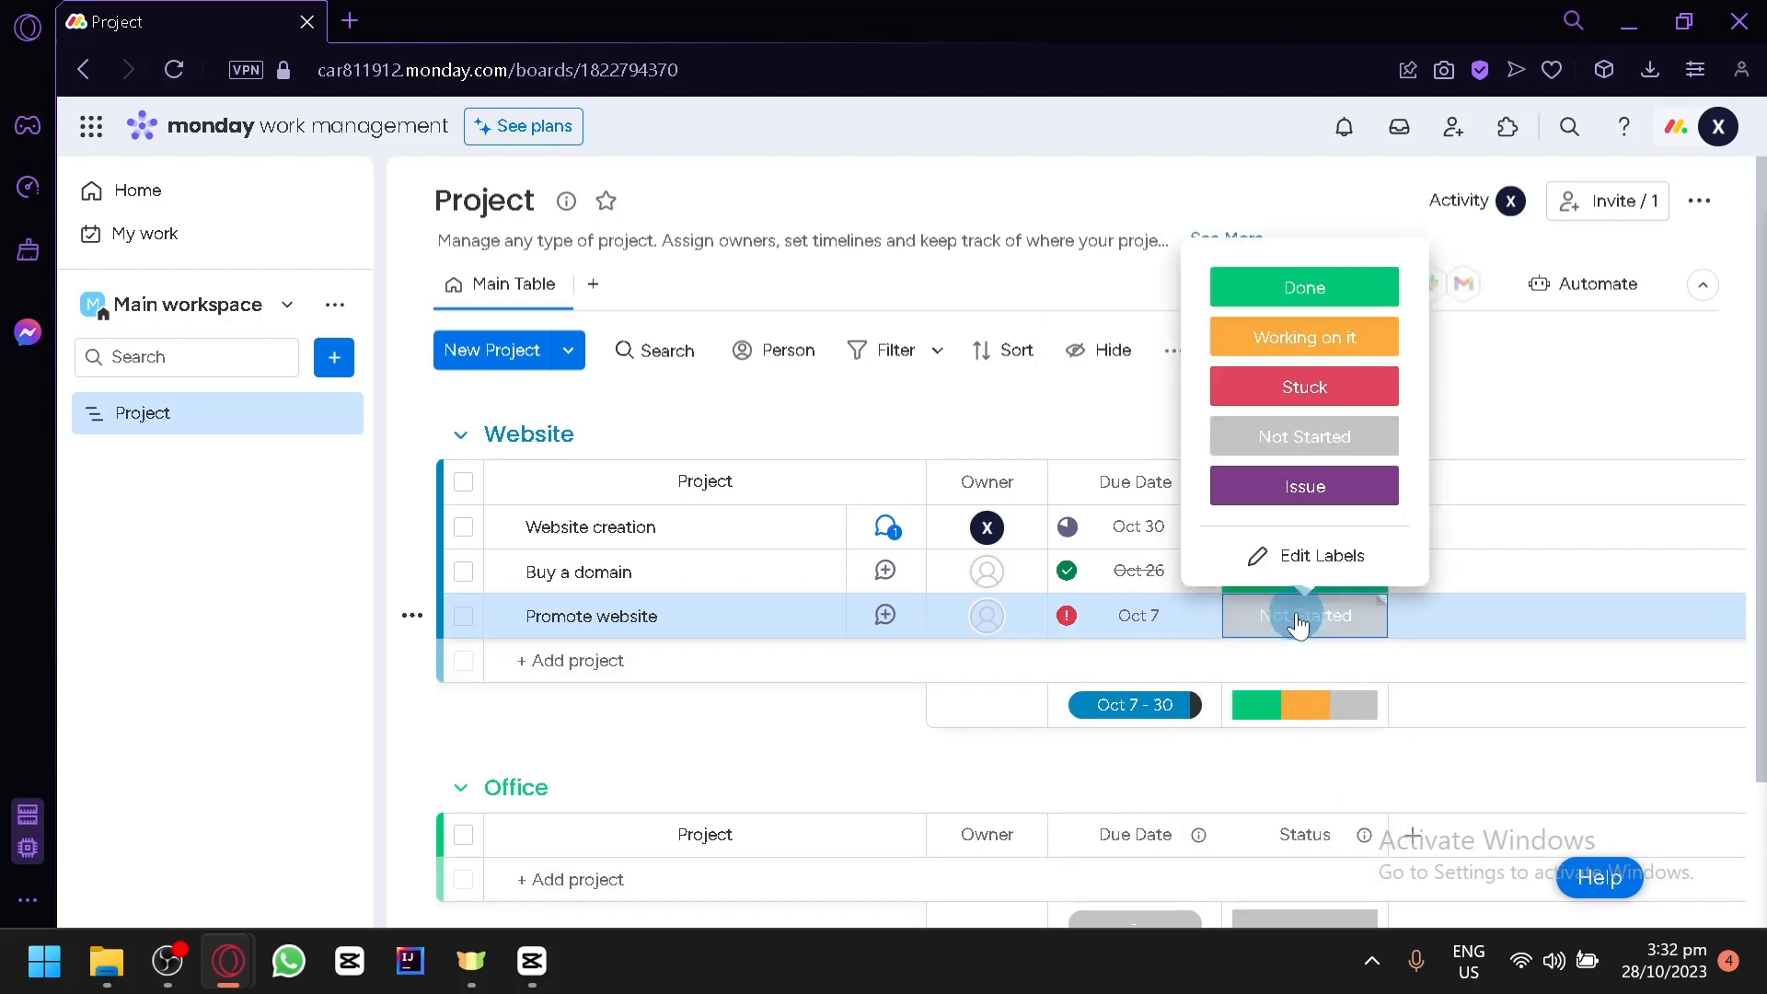
{"action": "left_click", "coordinate": [1332, 502]}
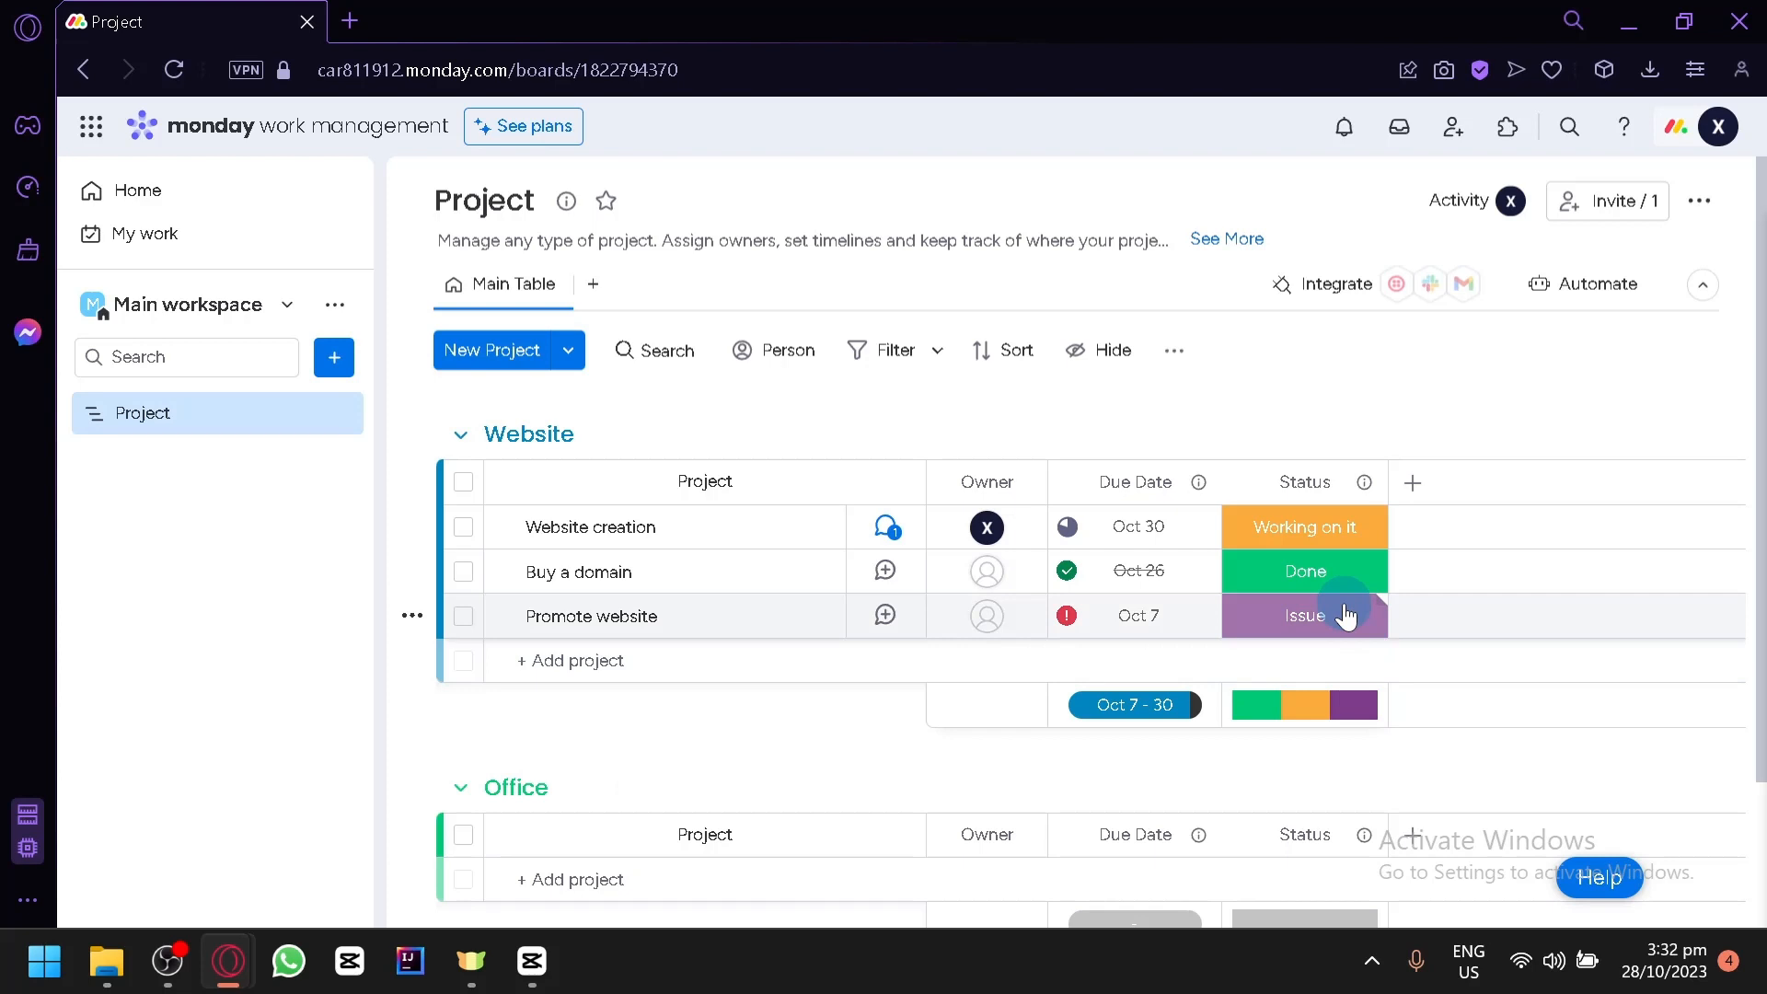
- Add a Priority column to the board and set the priority of the Website creation item to Critical
{"action": "left_click", "coordinate": [1414, 482]}
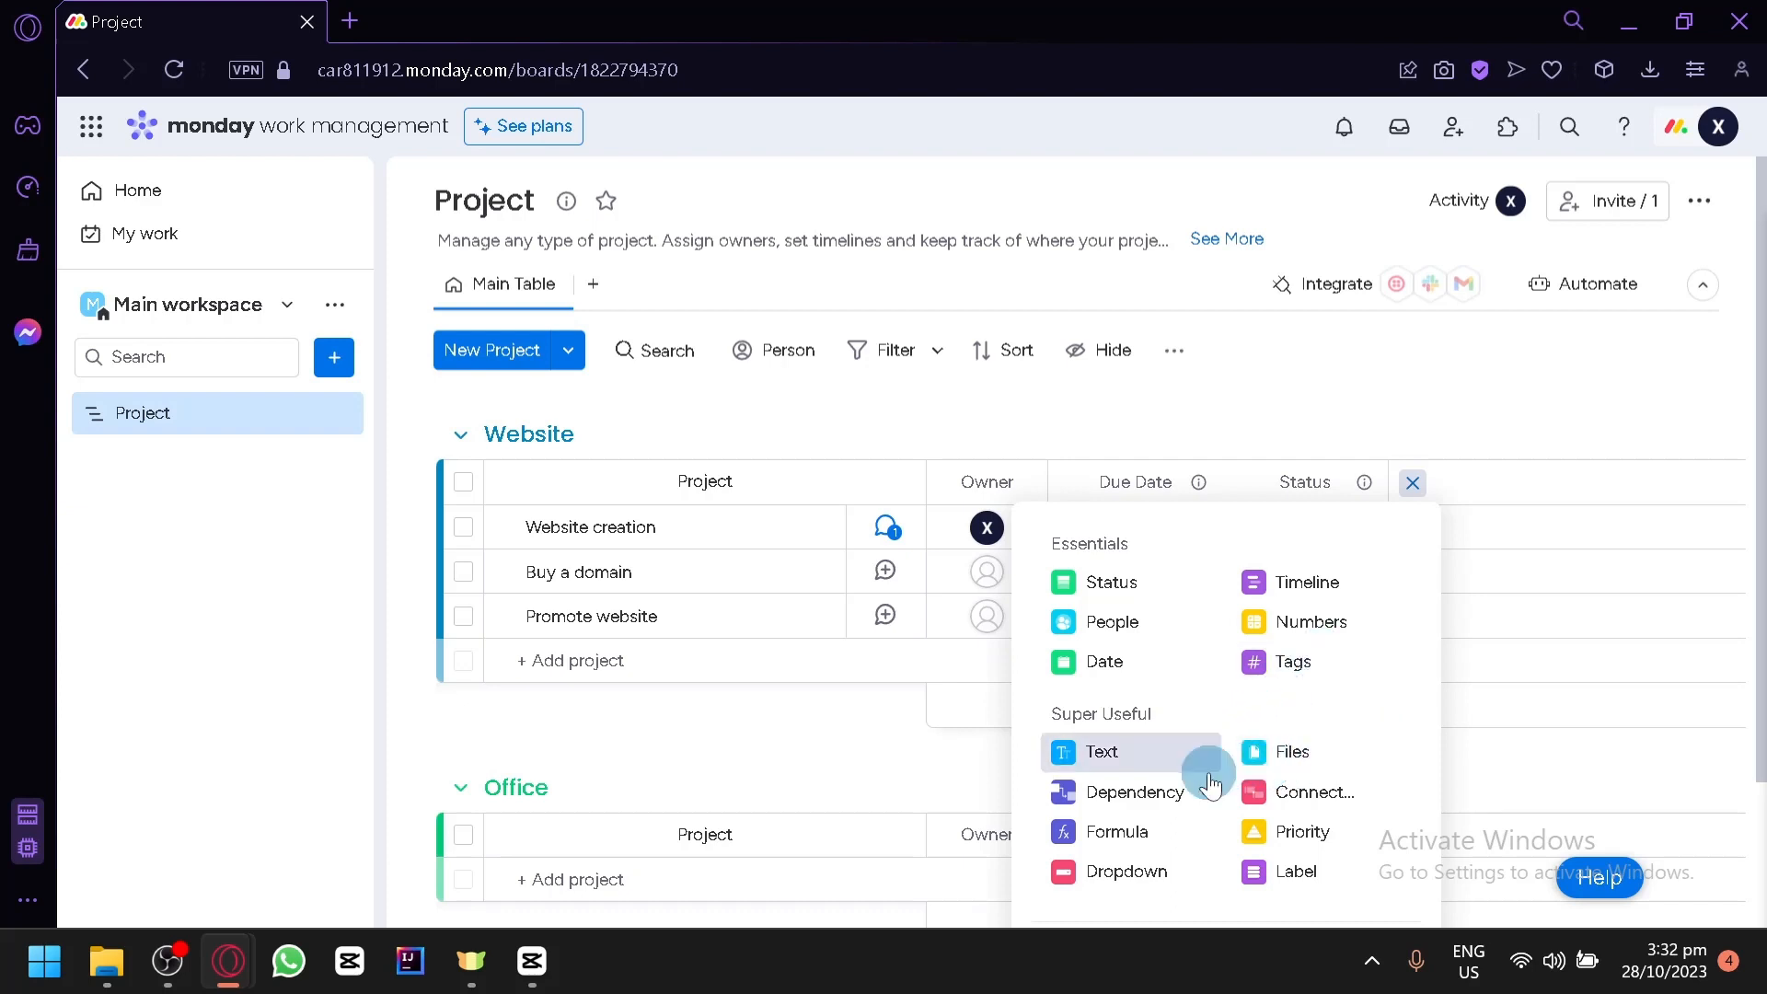
{"action": "left_click", "coordinate": [1261, 833]}
{"action": "left_click", "coordinate": [1471, 526]}
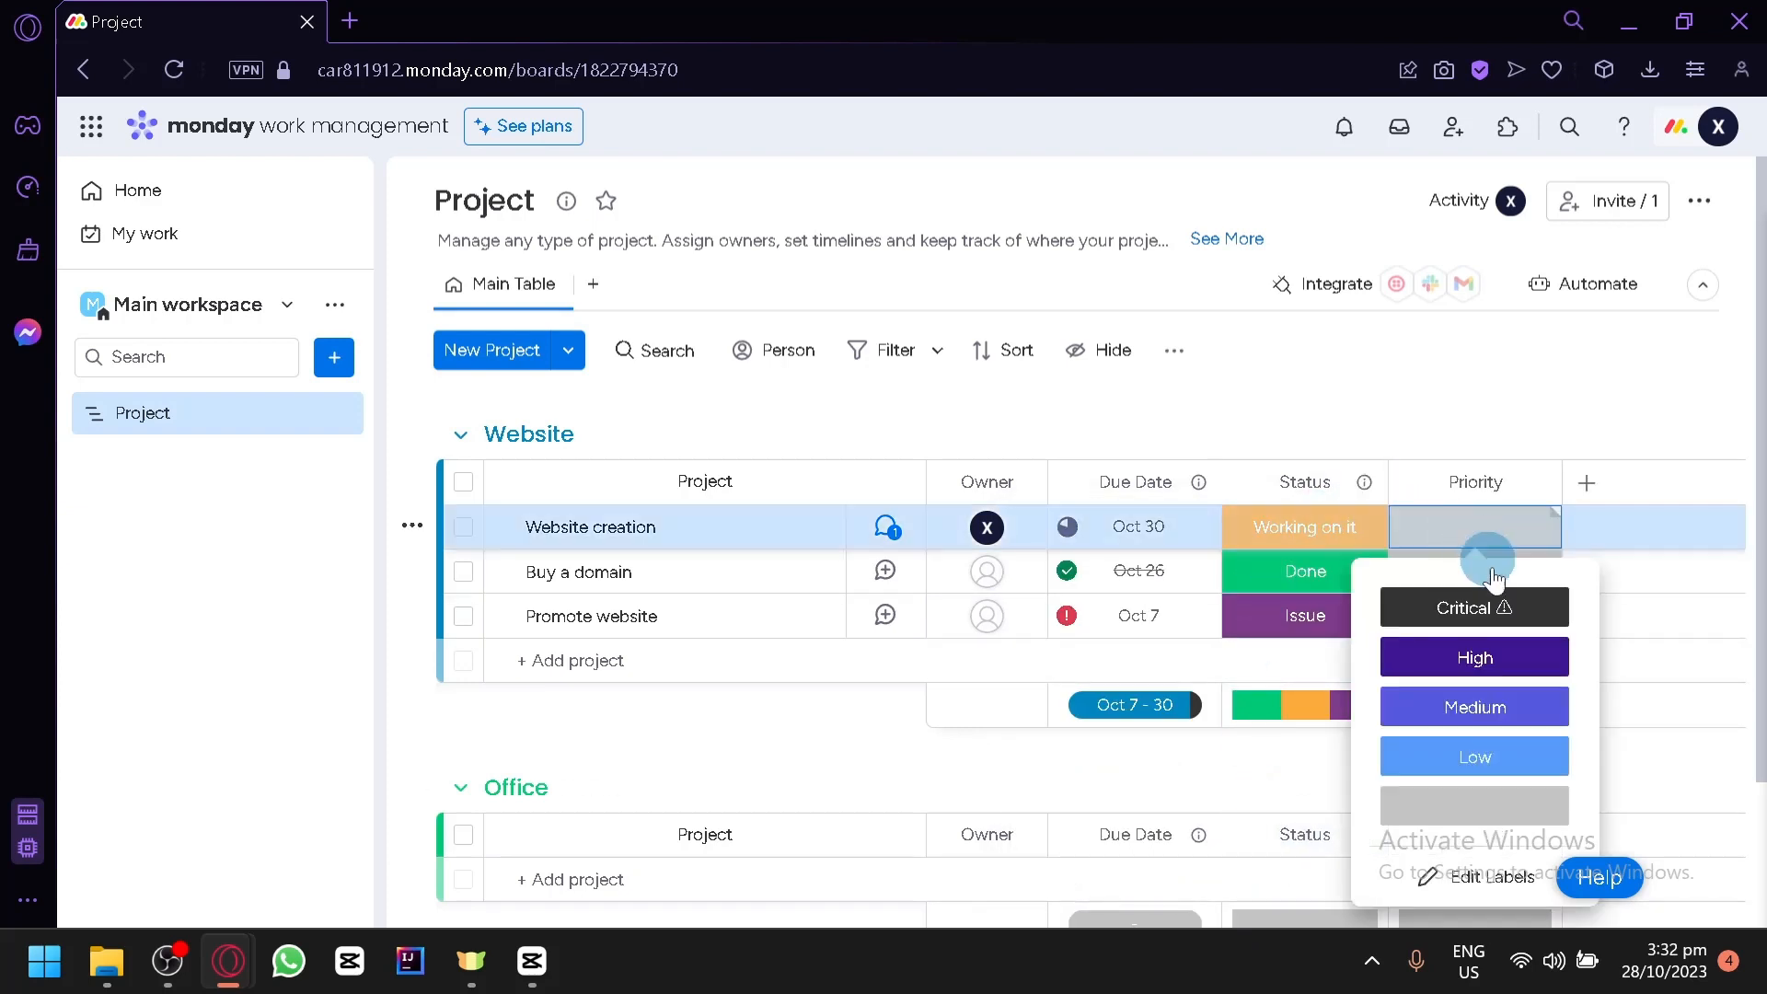
{"action": "left_click", "coordinate": [1514, 611]}
- Set the priority of the Buy a domain item to Low and of the Promote website item to Medium
{"action": "left_click", "coordinate": [1465, 569]}
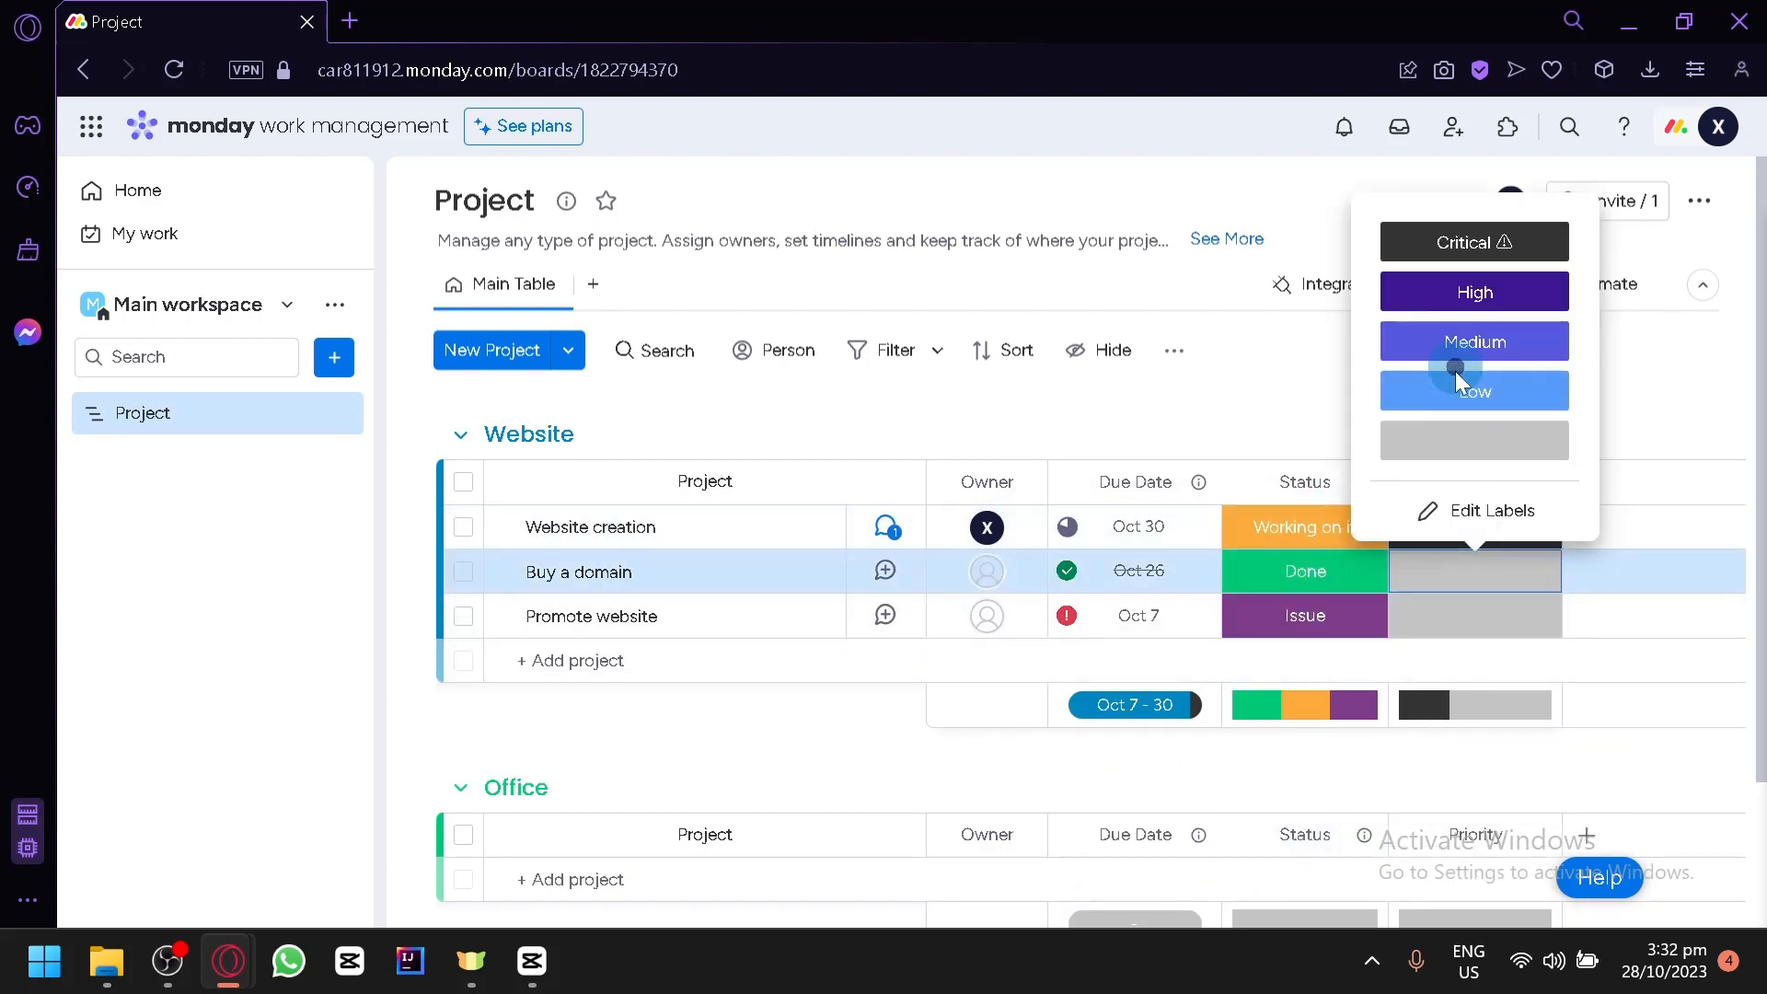
{"action": "left_click", "coordinate": [1496, 571]}
{"action": "left_click", "coordinate": [1496, 571]}
{"action": "left_click", "coordinate": [1471, 385]}
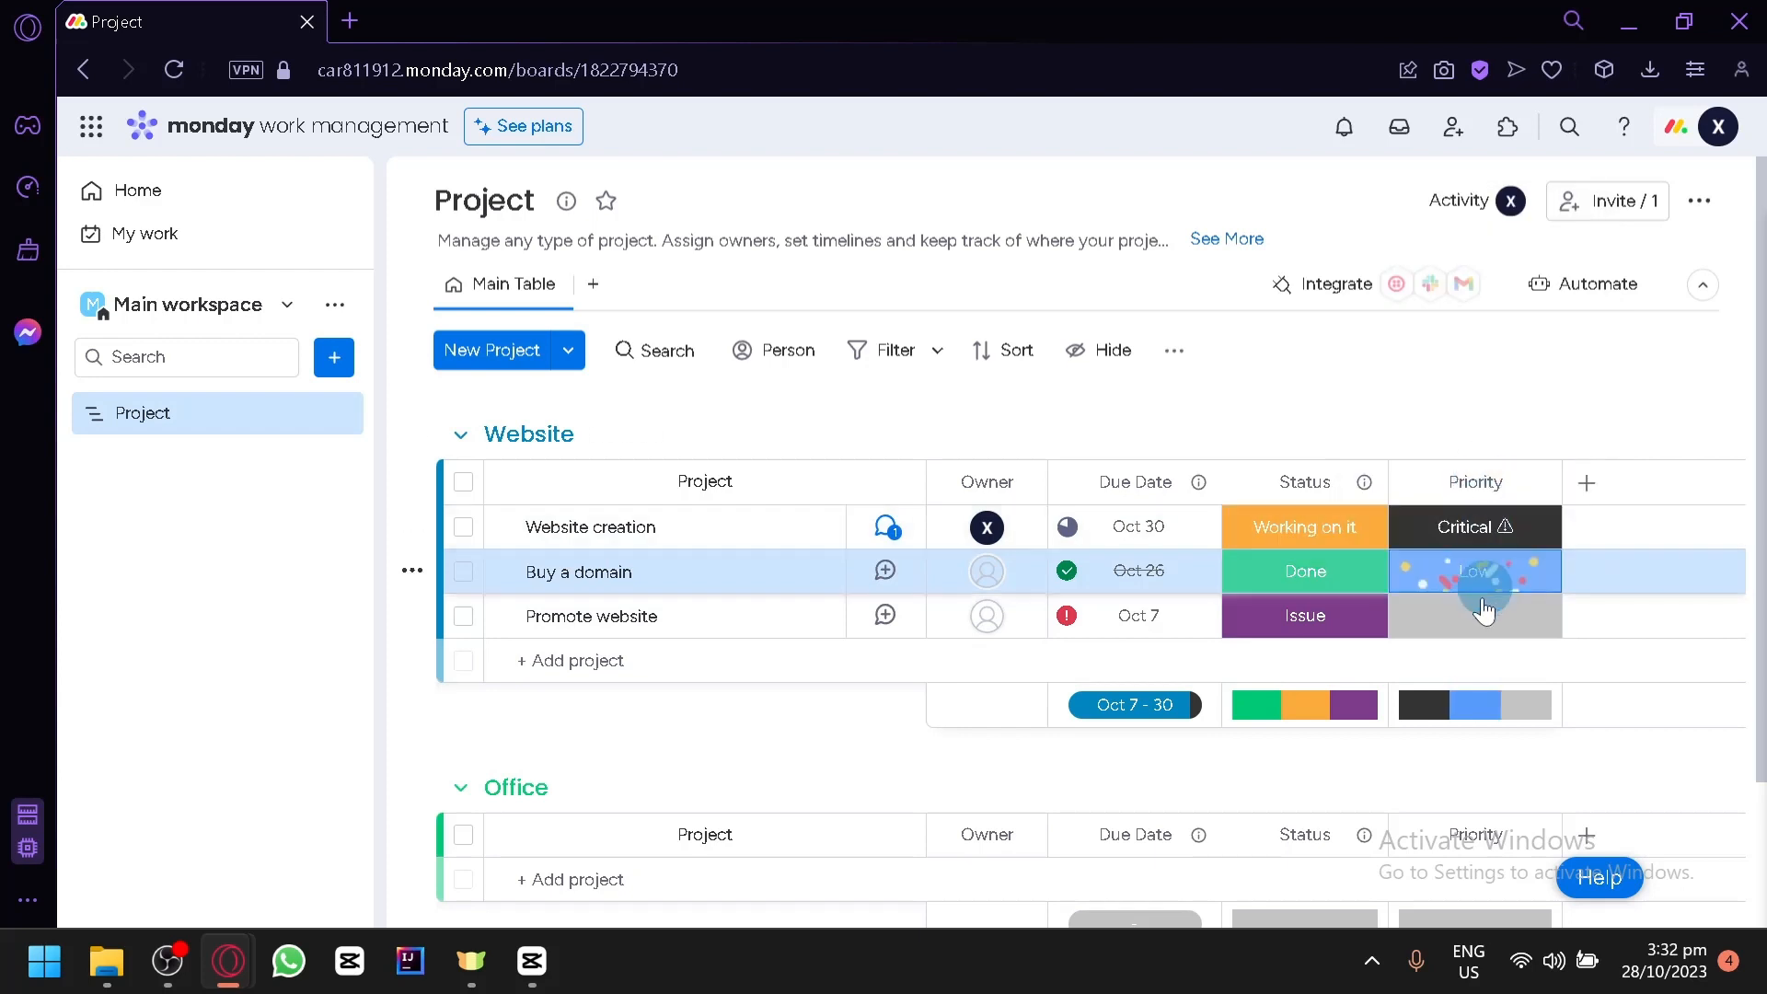
{"action": "left_click", "coordinate": [1489, 618]}
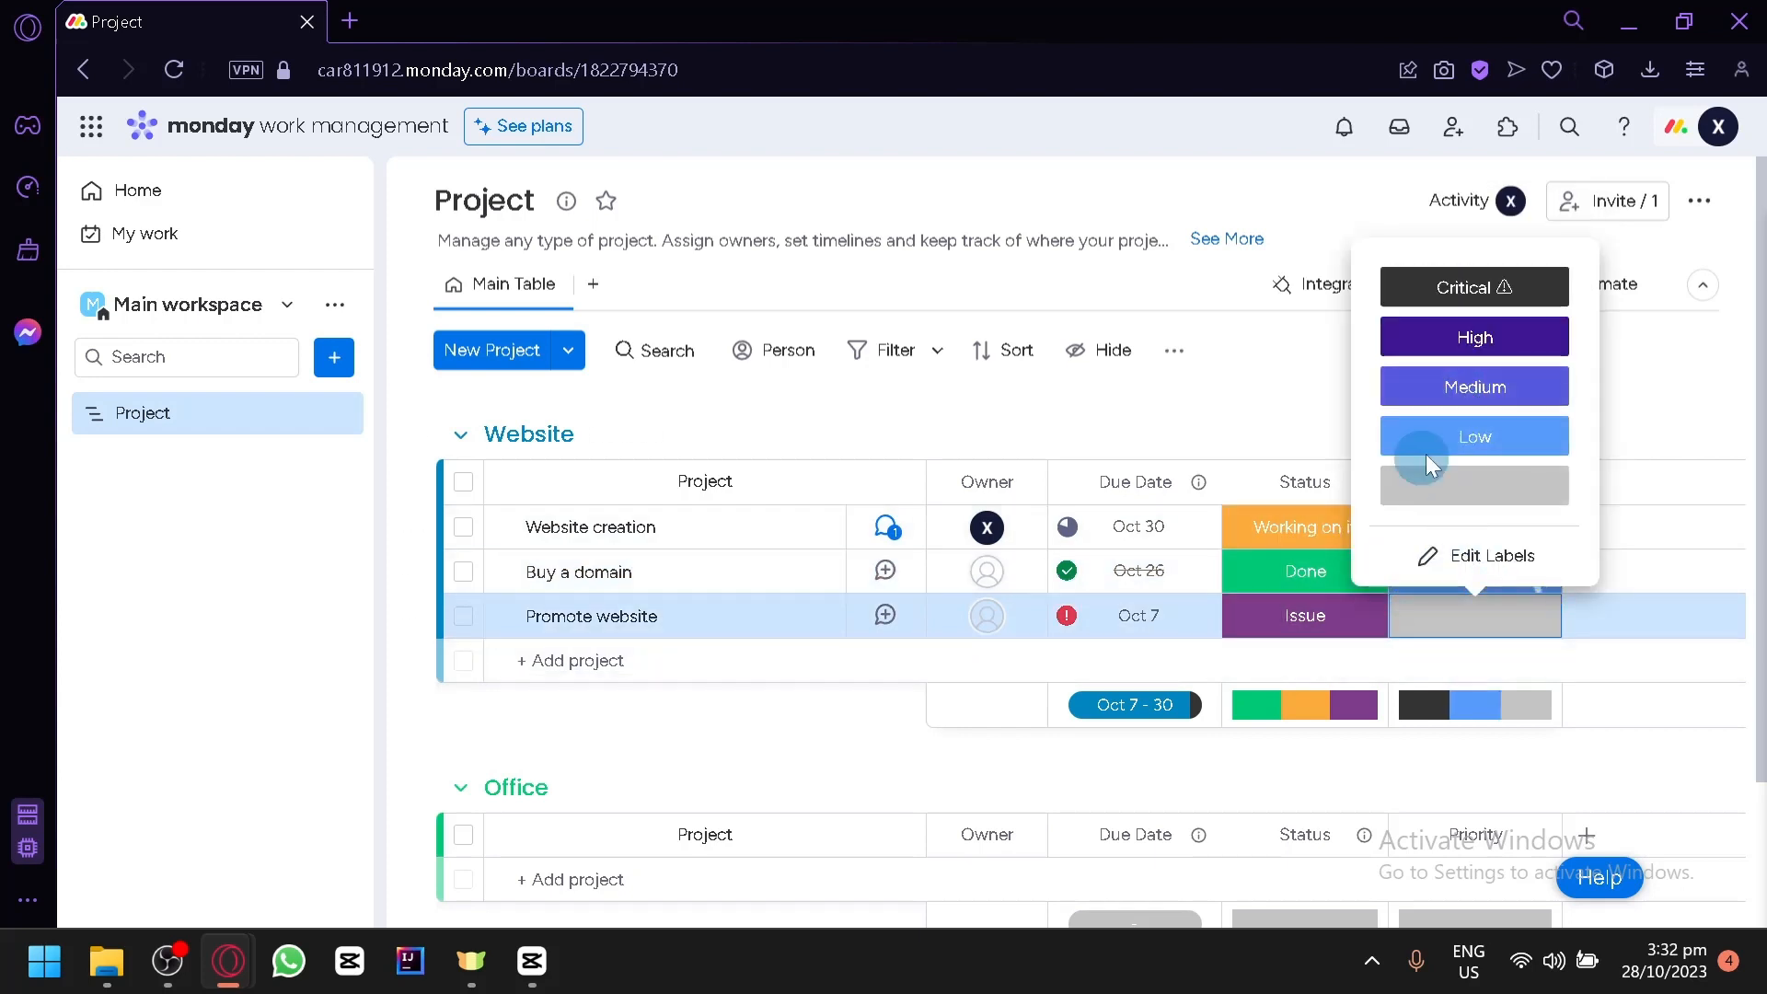
{"action": "left_click", "coordinate": [1475, 387]}
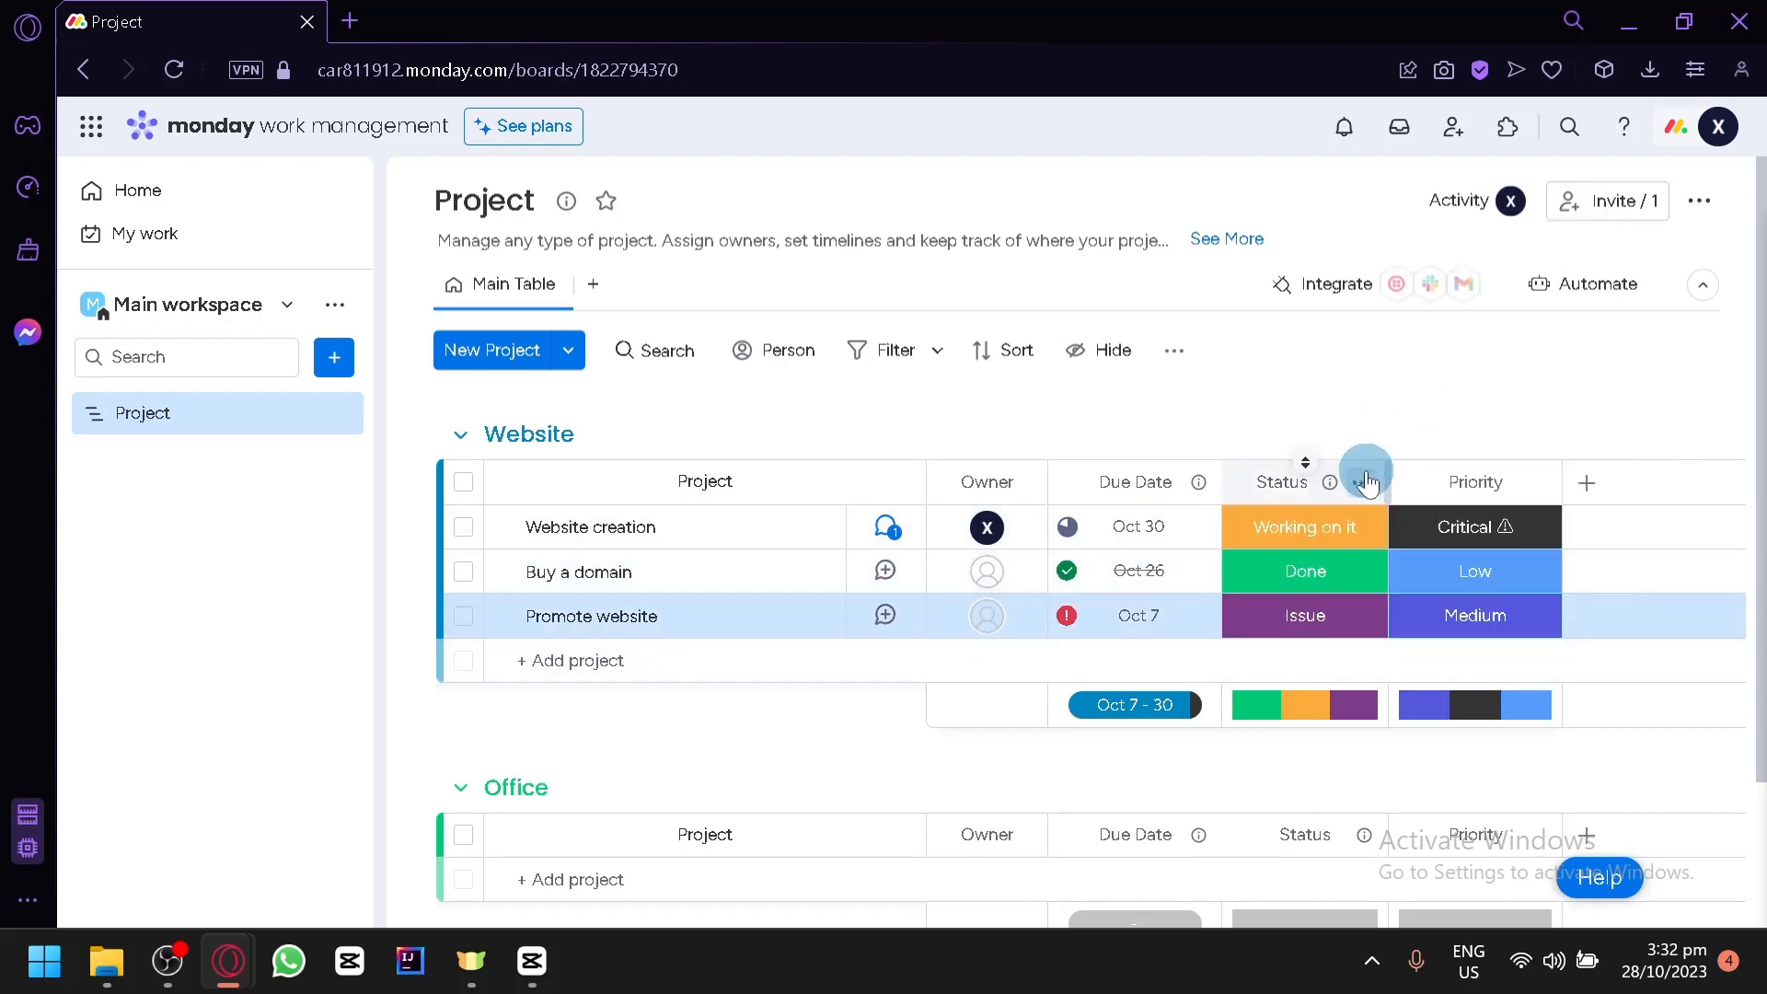
- Look over the options of the Website group's Status column without changing anything
{"action": "left_click", "coordinate": [1361, 481]}
{"action": "scroll", "coordinate": [1345, 517], "scroll_direction": "down", "scroll_amount": 1}
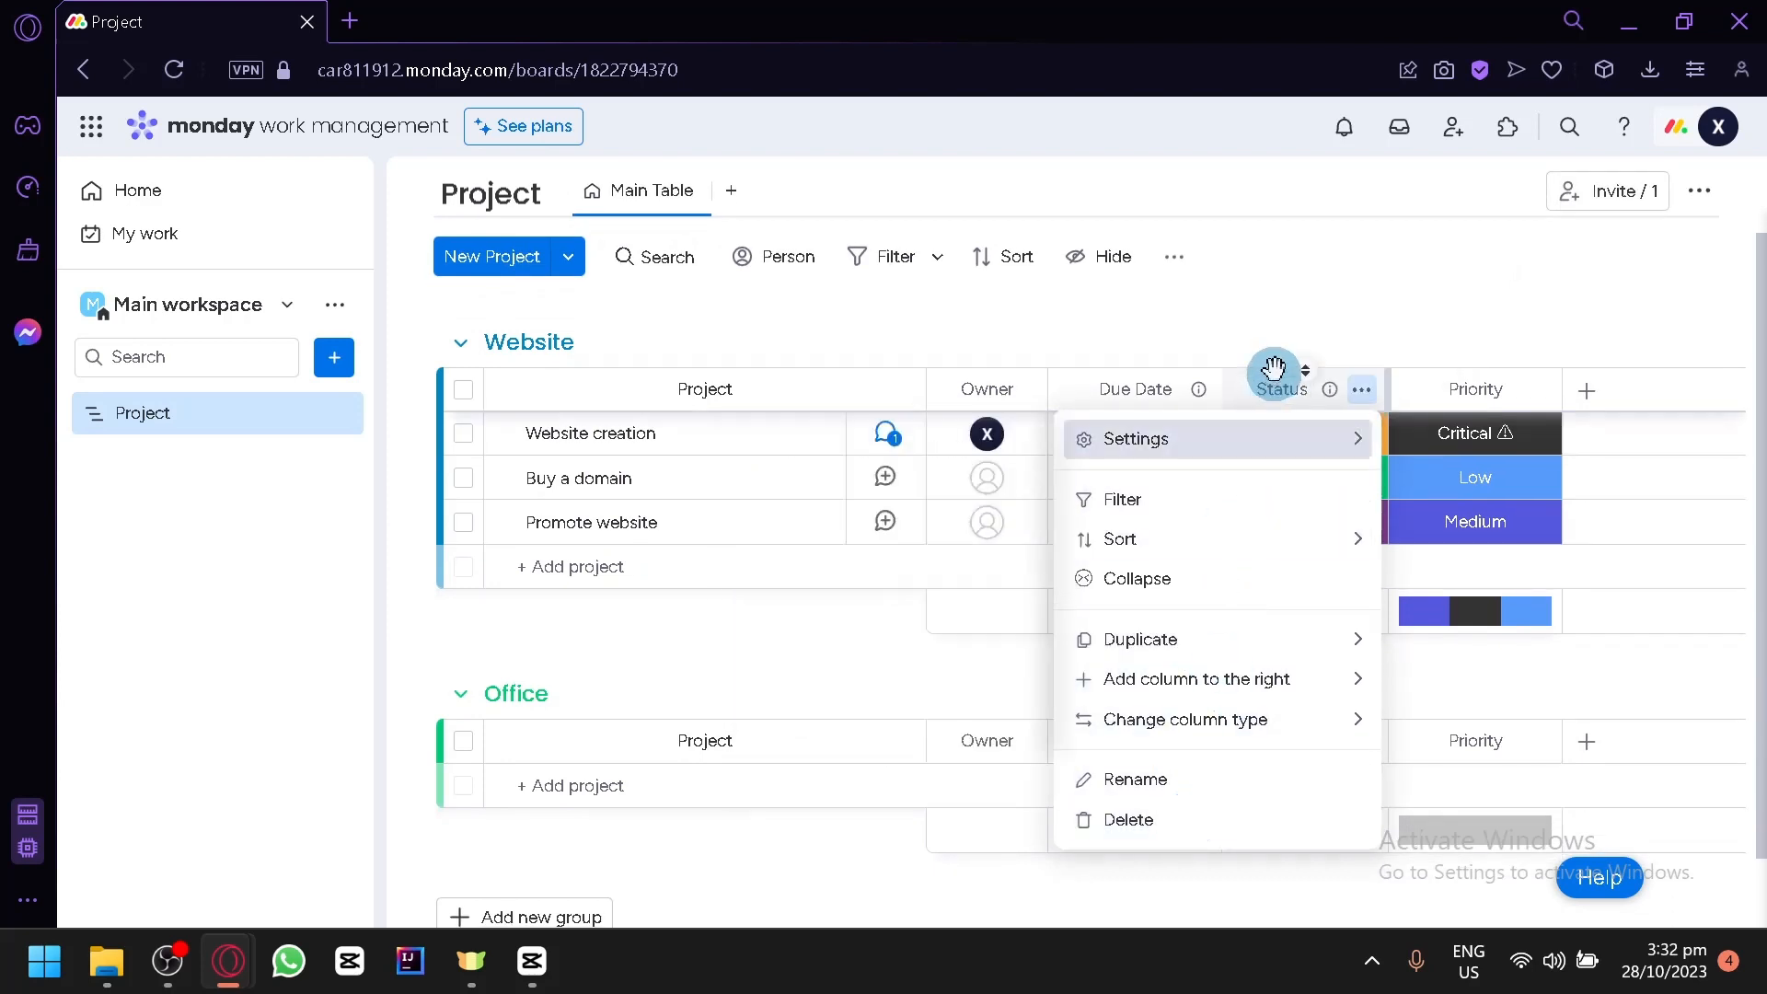
{"action": "left_click", "coordinate": [1261, 332]}
- Add a new group to the board and a new project item at the start of the Website group
{"action": "scroll", "coordinate": [1044, 654], "scroll_direction": "down", "scroll_amount": 1}
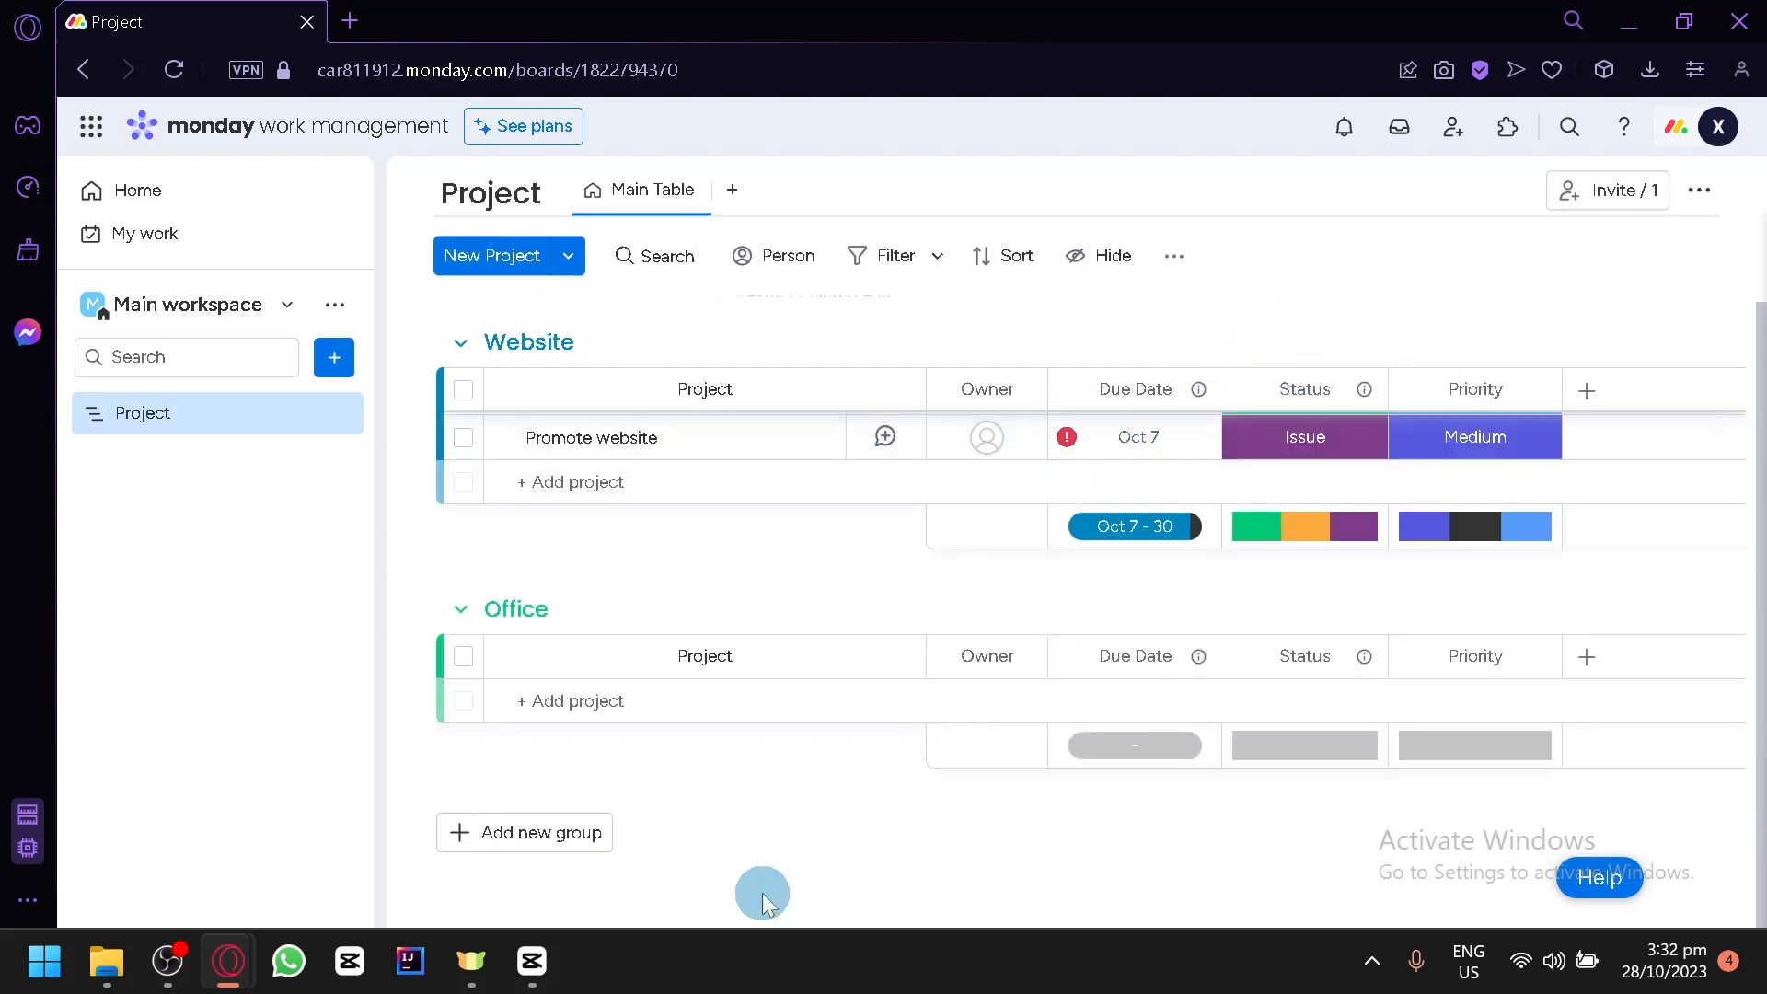
{"action": "left_click", "coordinate": [586, 844]}
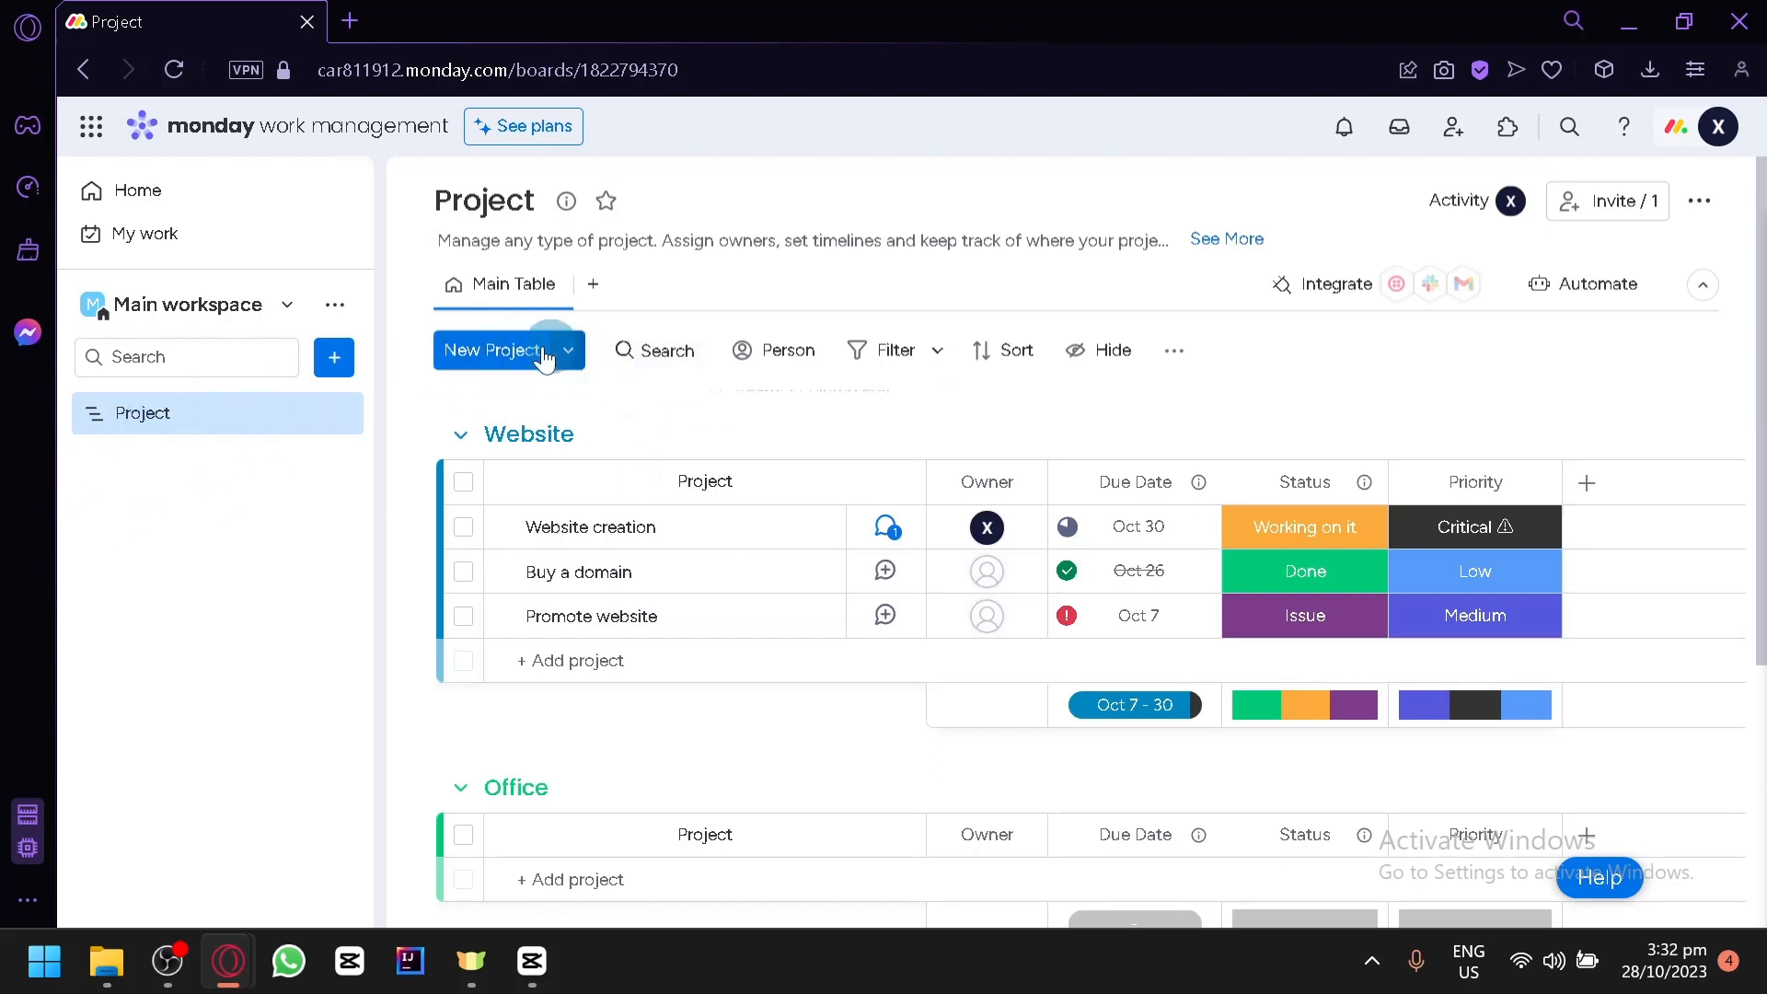
{"action": "left_click", "coordinate": [495, 366]}
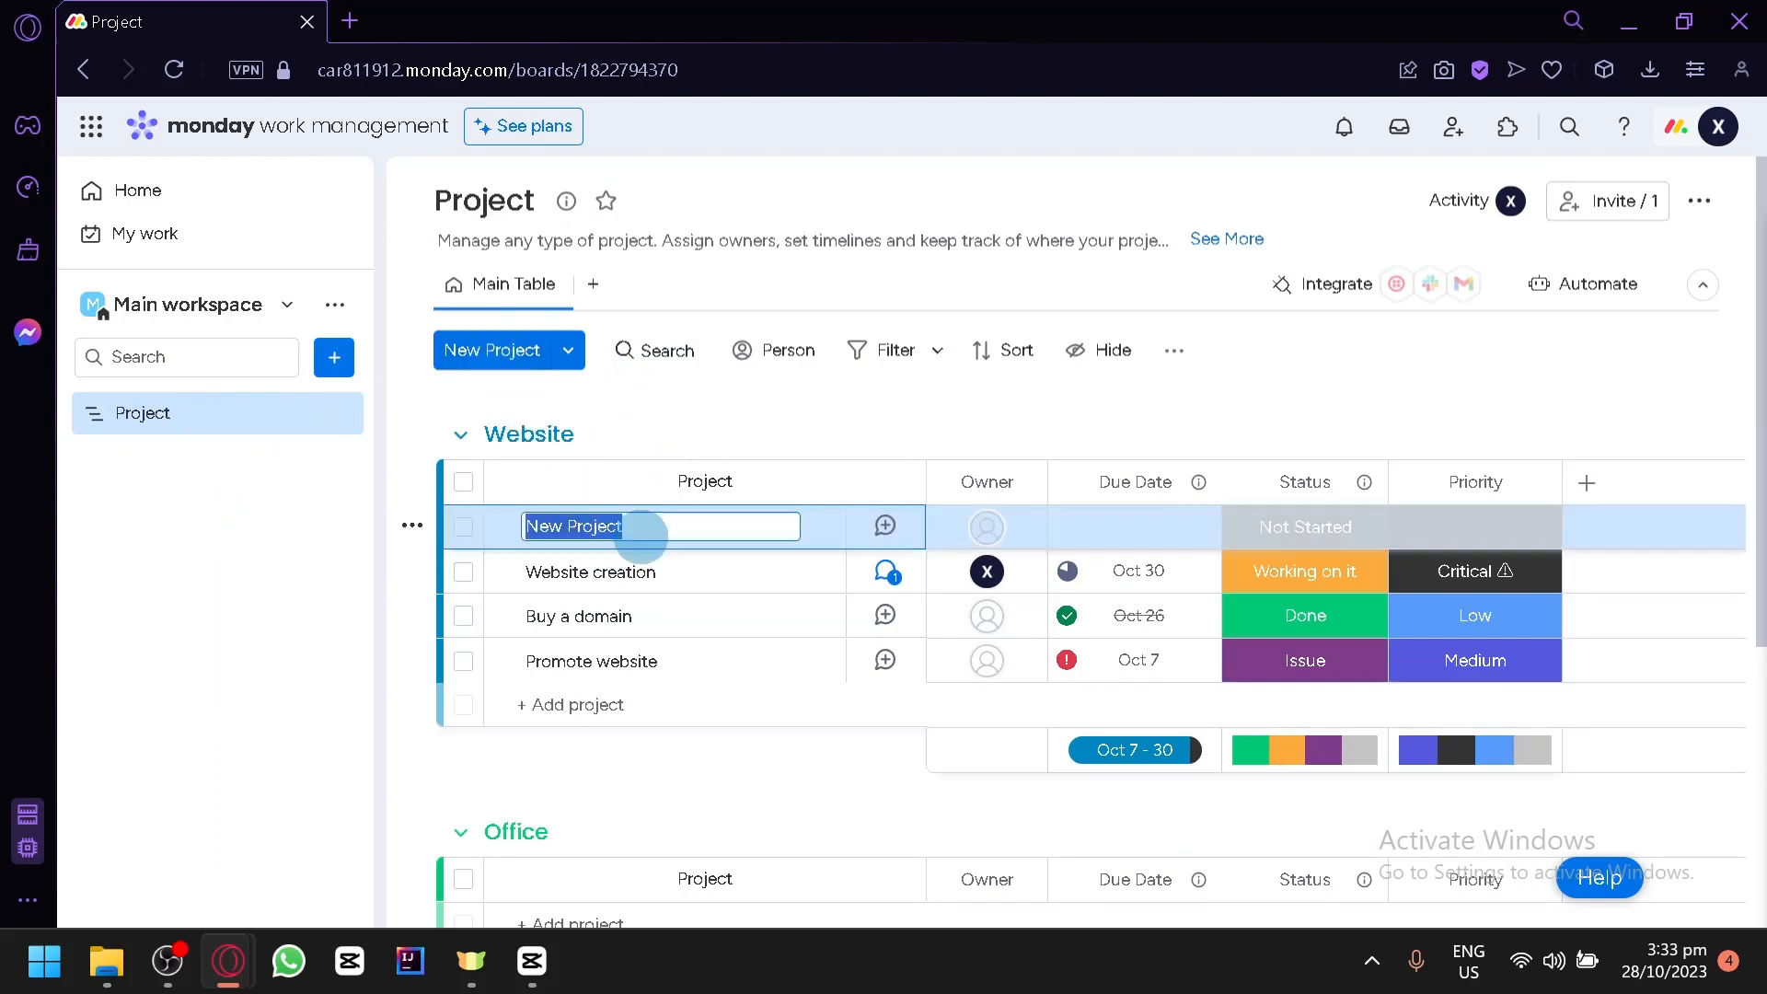
- Review what can be created in the workspace and which view types can be added to the board
{"action": "left_click", "coordinate": [333, 357]}
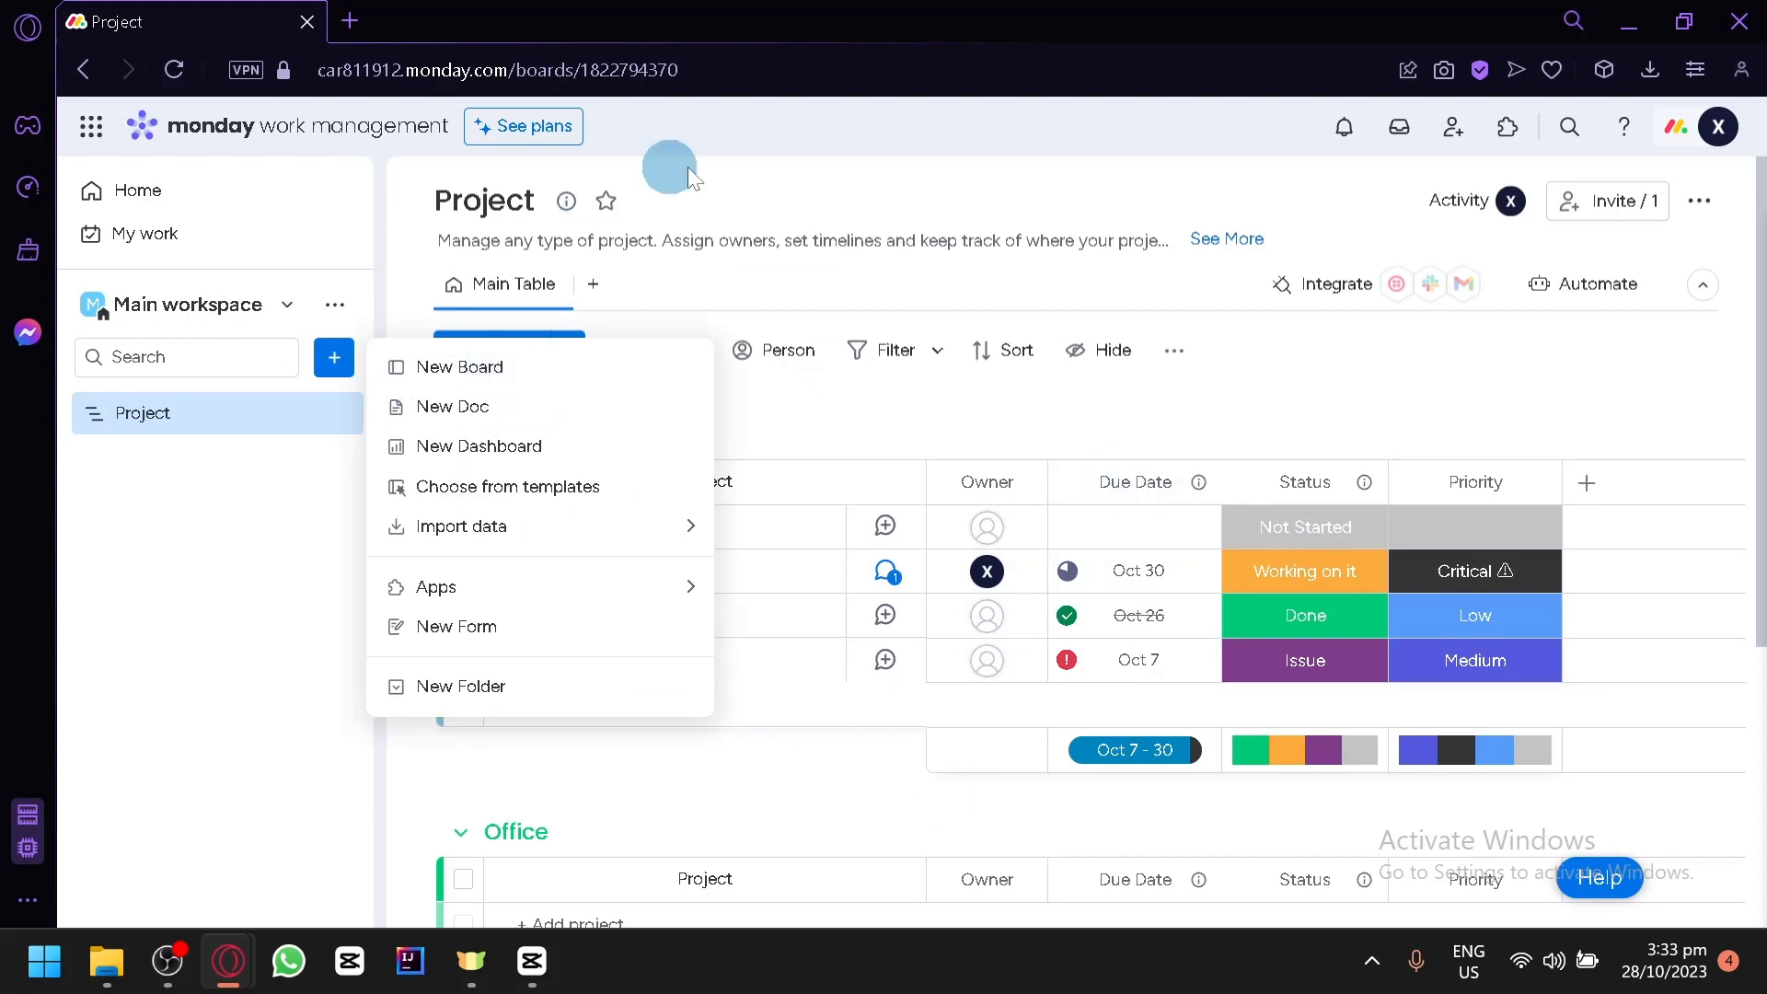
{"action": "left_click", "coordinate": [995, 412]}
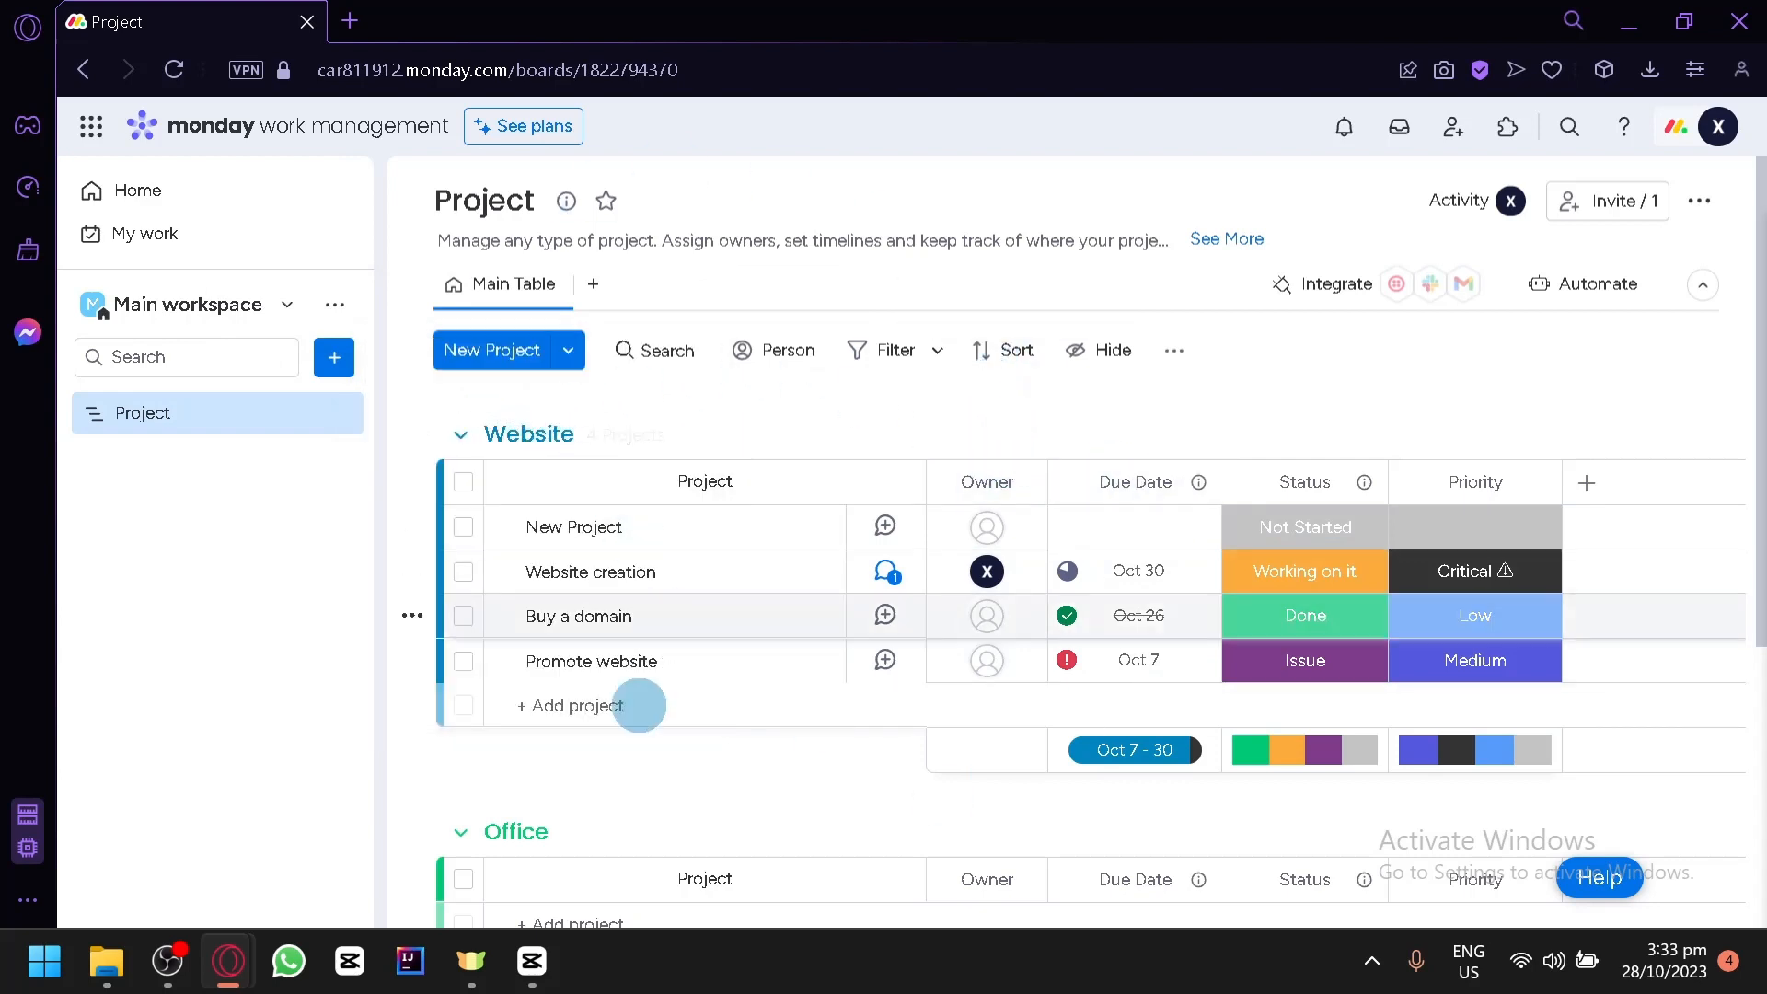
{"action": "left_click", "coordinate": [595, 289]}
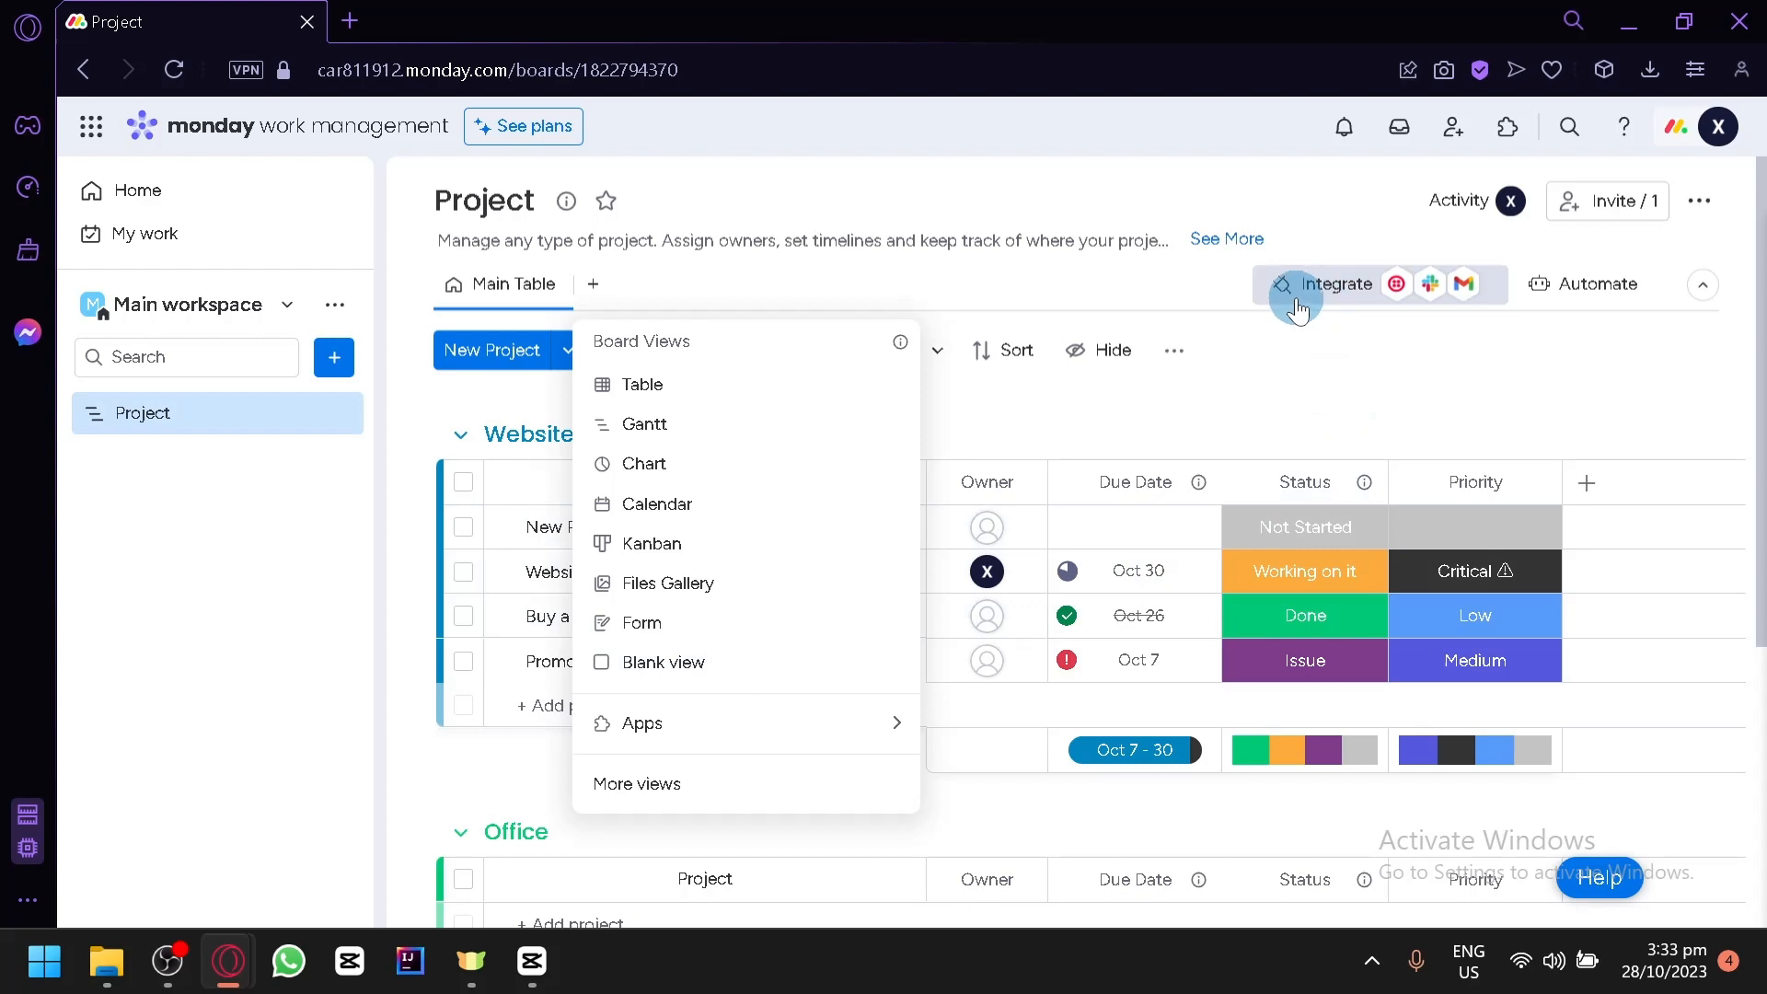
{"action": "left_click", "coordinate": [1609, 348]}
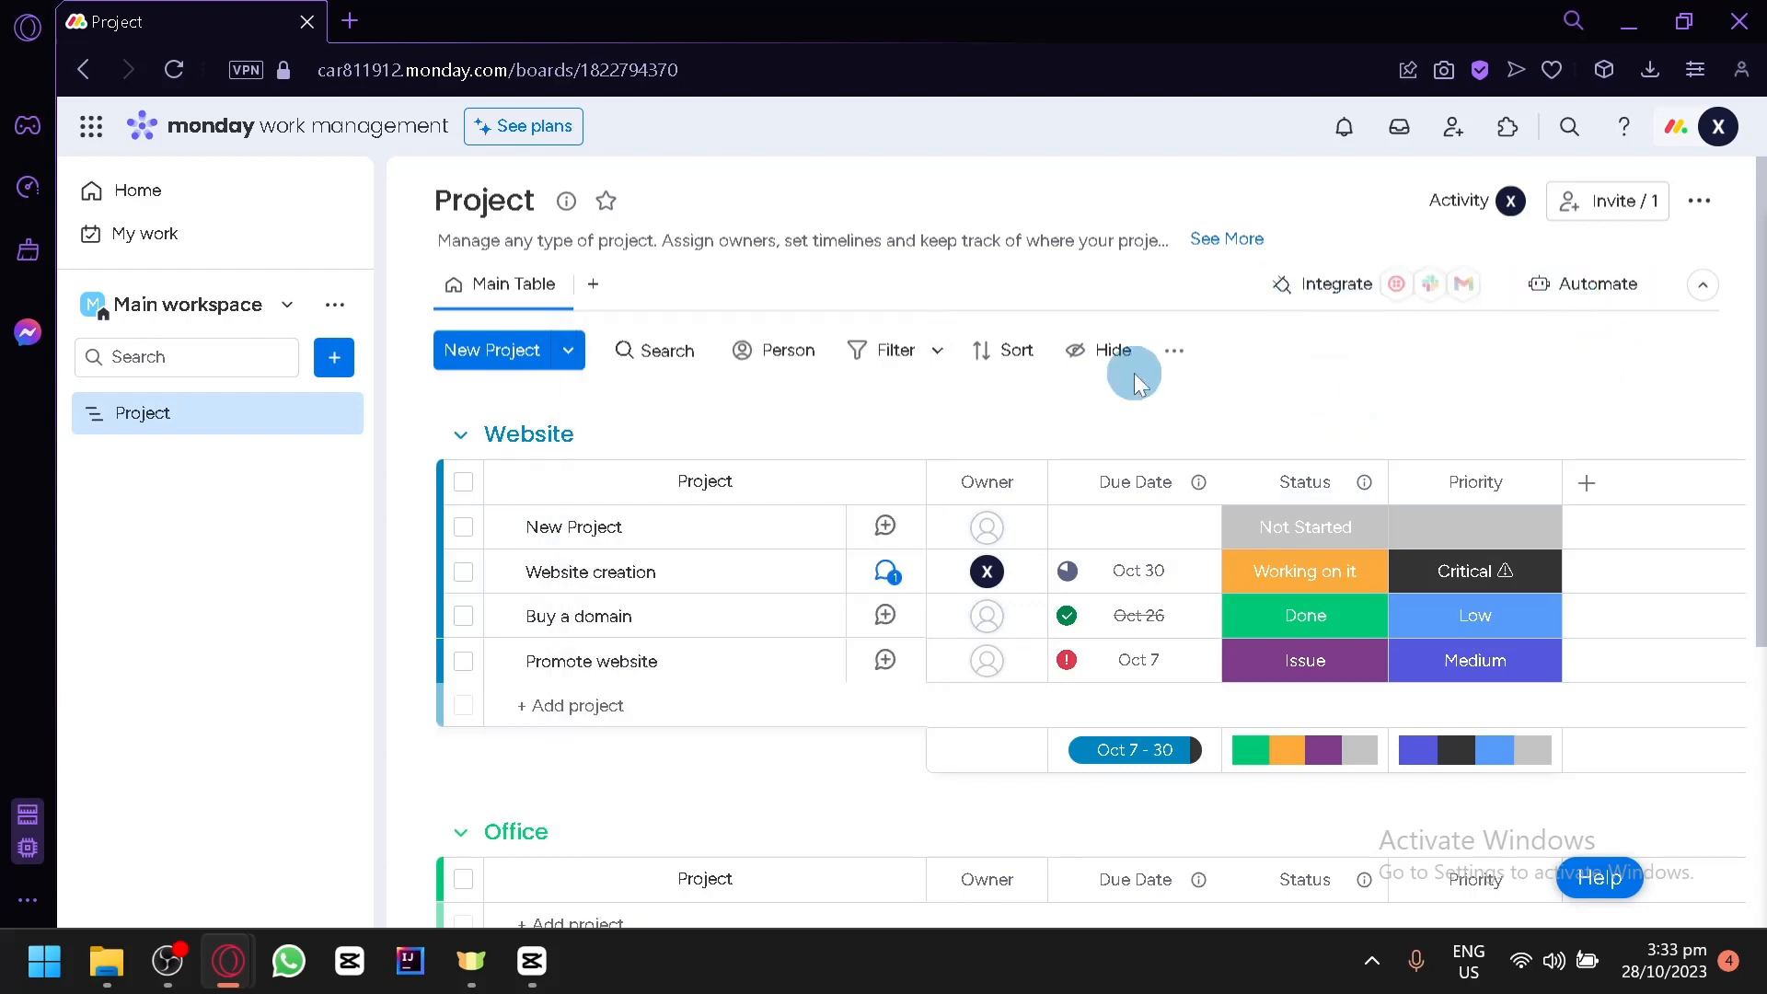
{"action": "scroll", "coordinate": [1133, 391], "scroll_direction": "down", "scroll_amount": 5}
{"action": "scroll", "coordinate": [1049, 430], "scroll_direction": "up", "scroll_amount": 5}
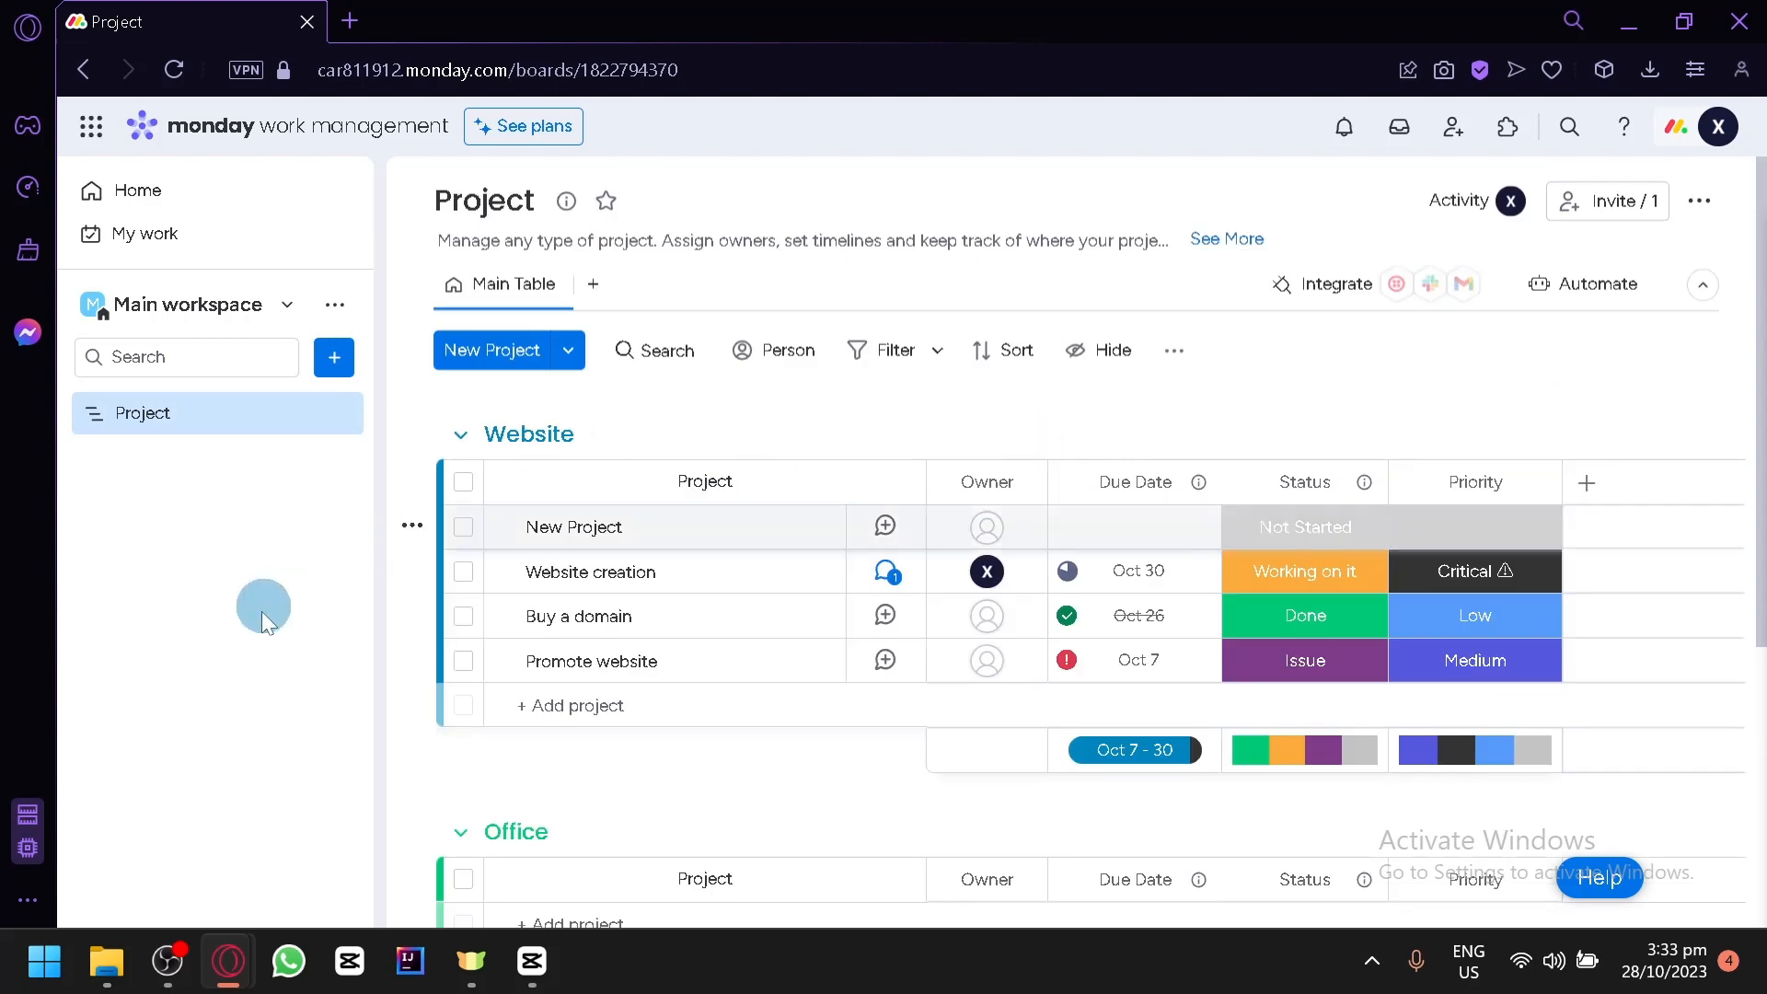